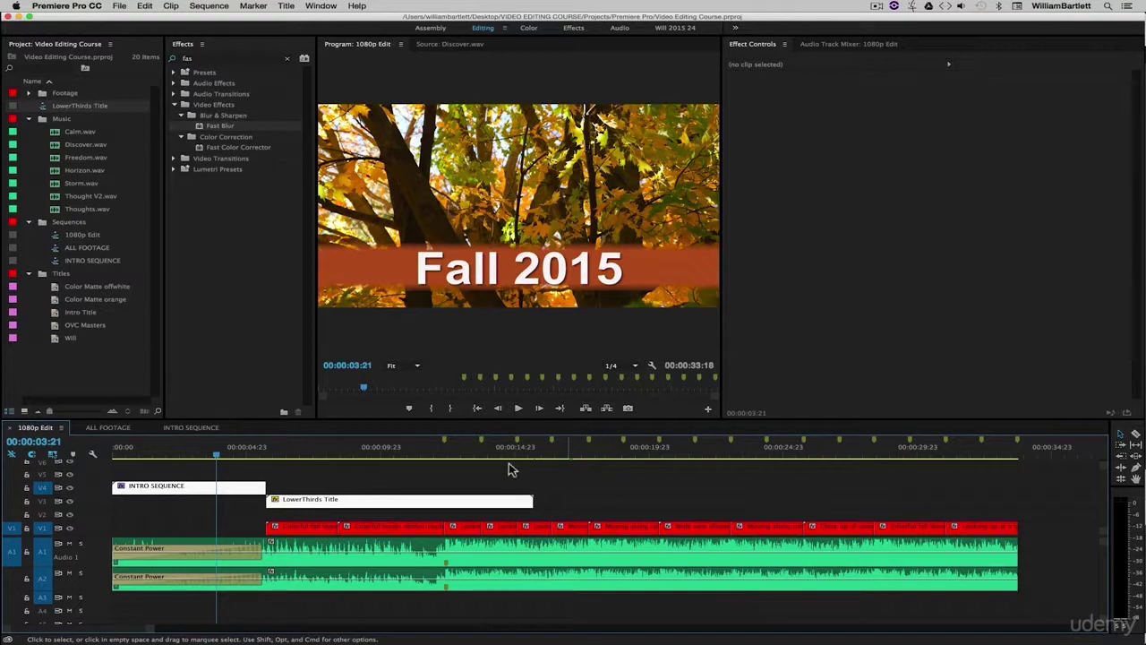
- Nudge the first Colorful fall leaves clip on V1 five frames earlier and return it to its original position
left_click(300, 530)
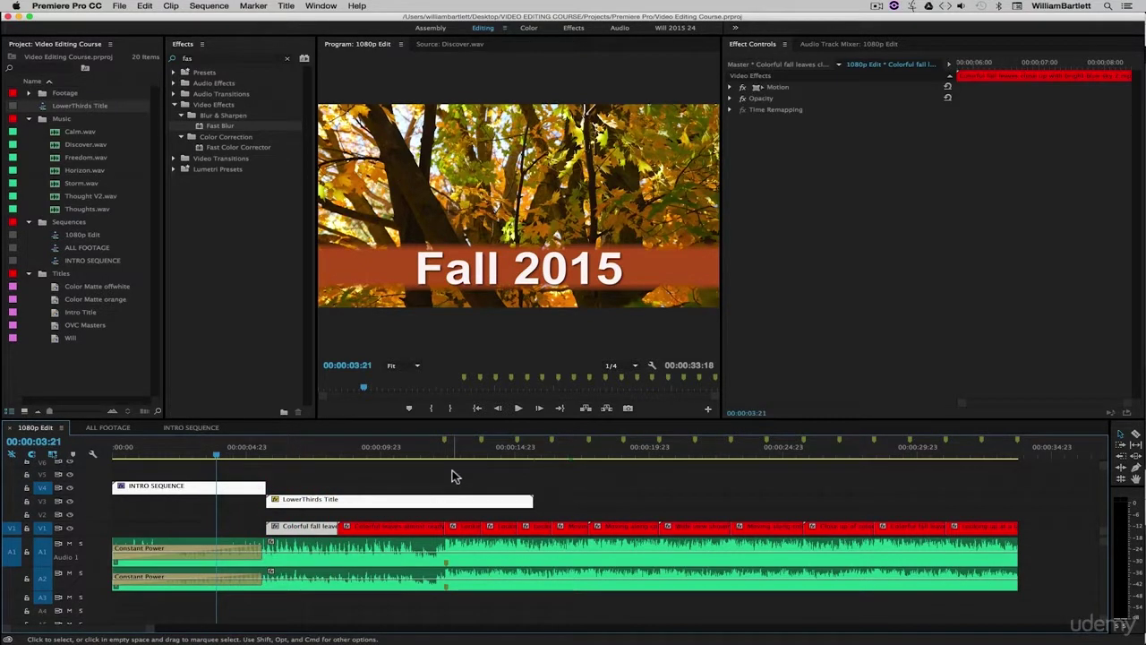
key("super")
key("super+Left")
key("super+Left")
key("super+Left")
key("super+Left")
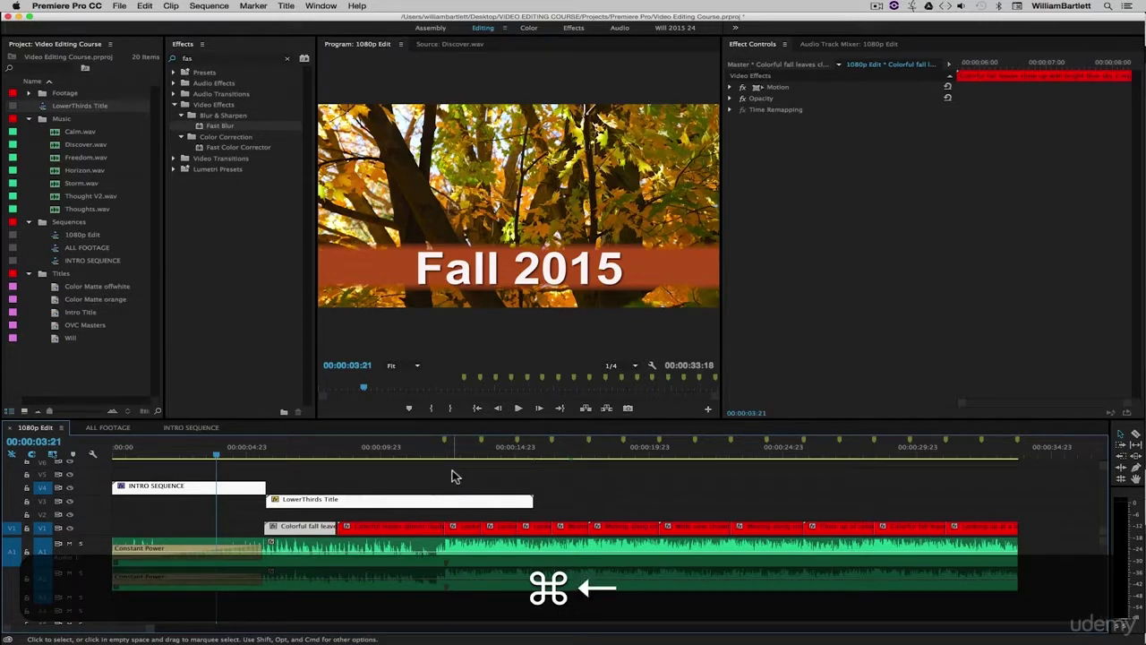
key("super+Left")
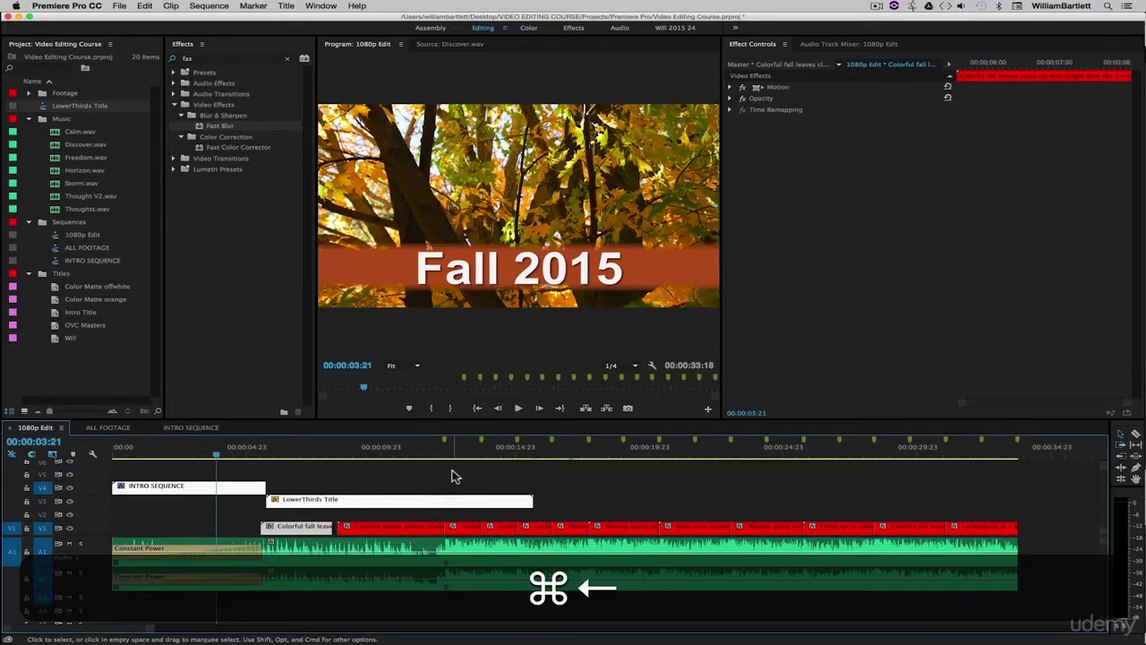
key("super+Right")
key("super+Right")
key("super+Right")
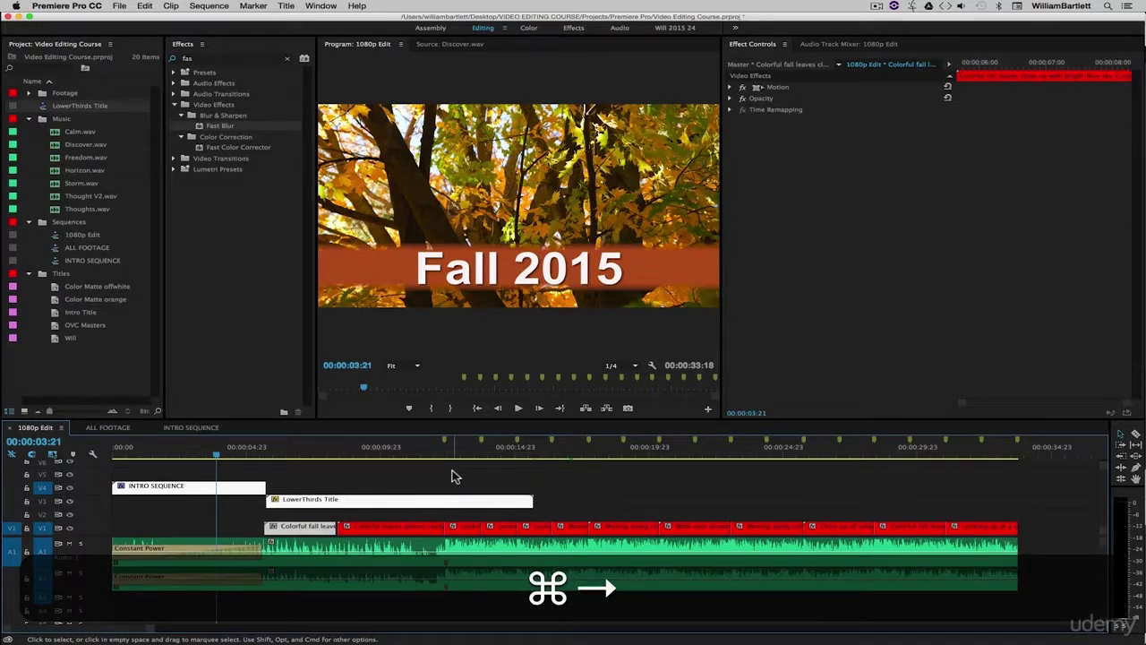
key("super+Right")
key("super+Right")
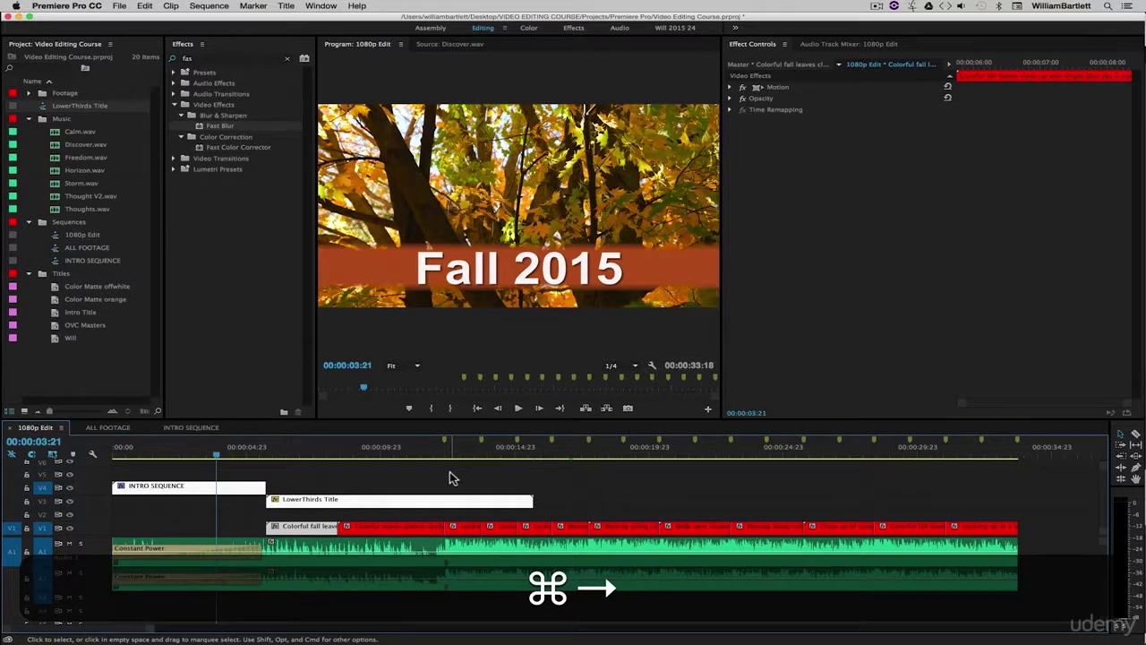
- Nudge the LowerThirds Title clip on V3 several frames later, bring it back to its original position, and deselect it
left_click(445, 500)
key("super+Right")
key("super+Right")
key("super+Right")
key("super+Right")
key("super+Right")
key("super+Right")
key("super+Left")
key("super+Left")
key("super+Left")
key("super+Left")
key("super+Left")
key("super+Left")
key("super+Right")
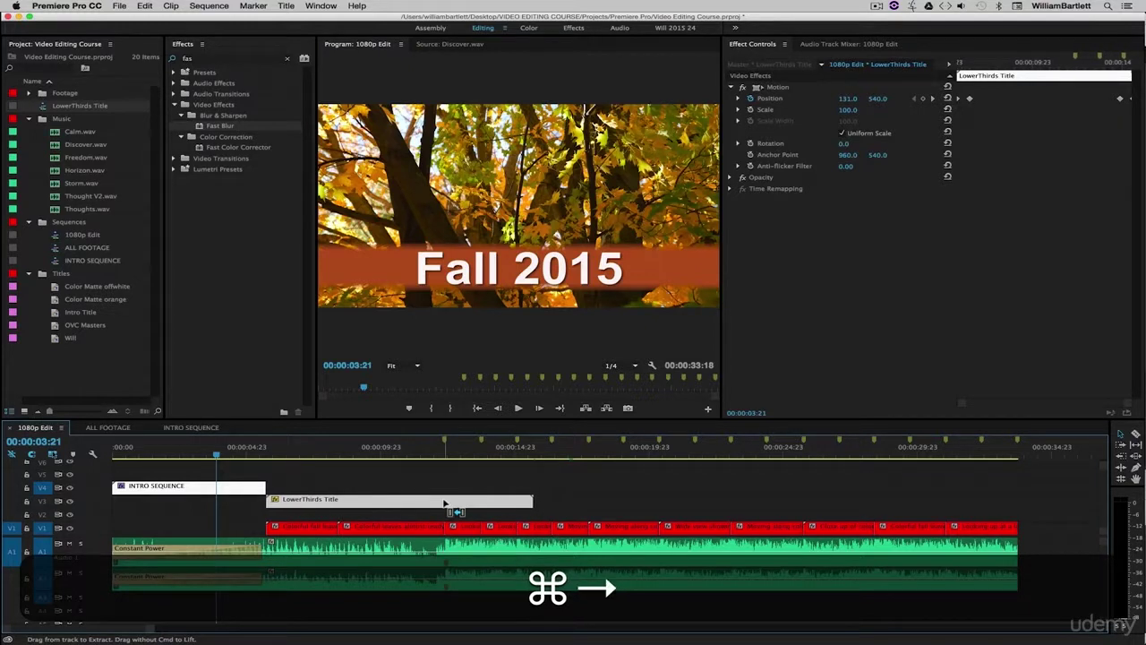
left_click(467, 478)
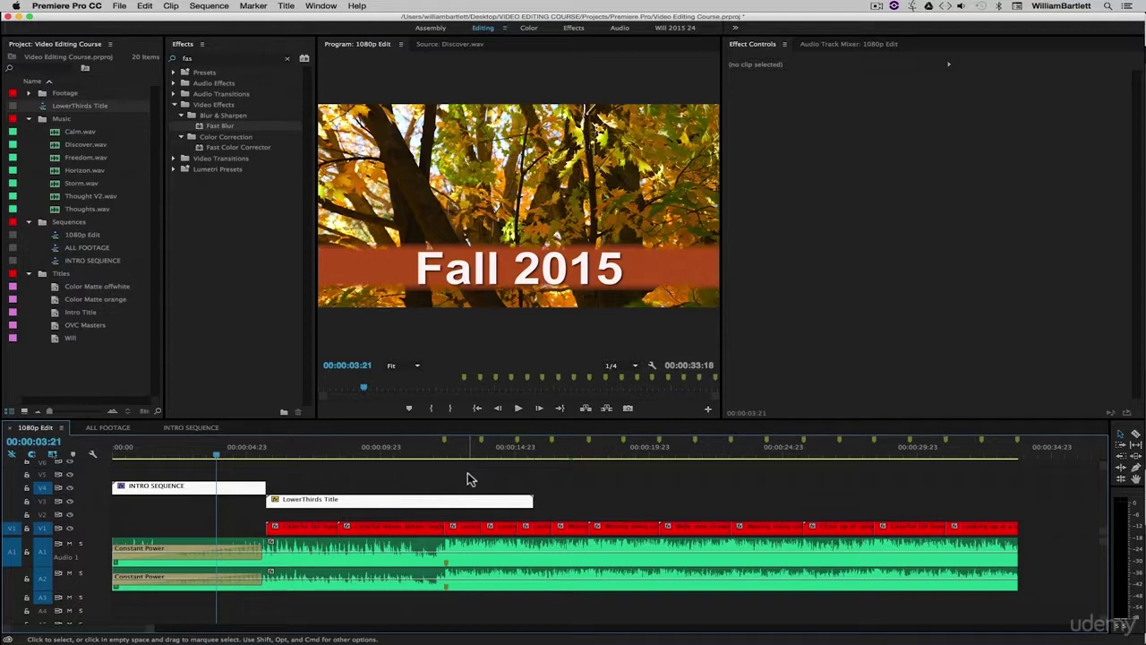
- Select all clips in the 1080p Edit sequence and clear the selection
left_click(466, 478)
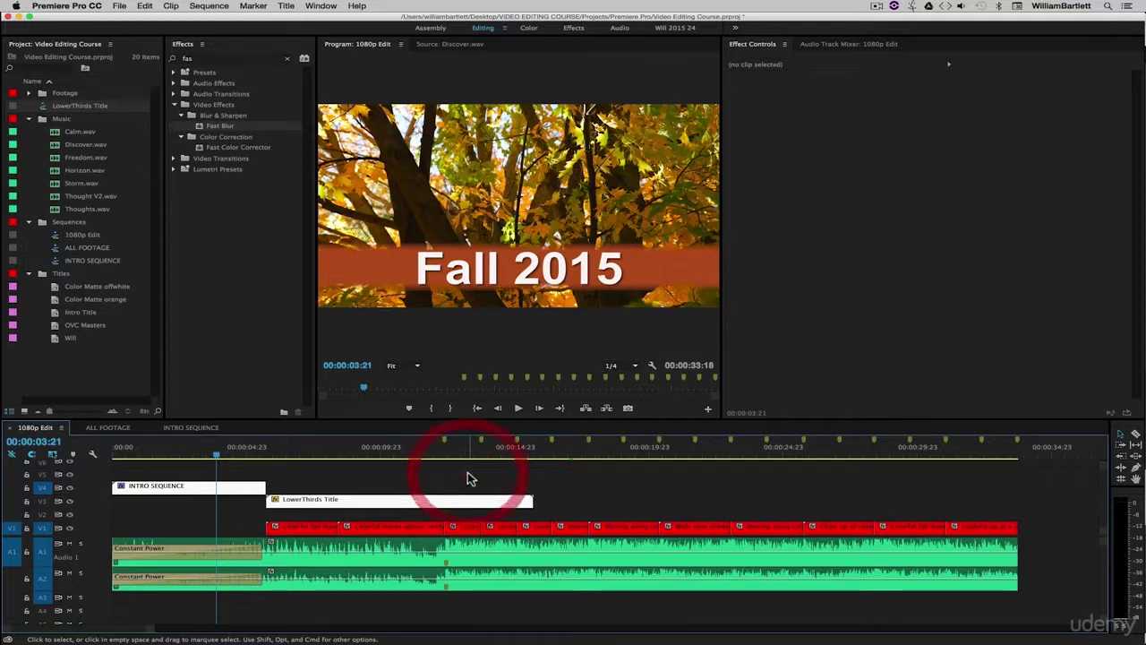
key("super+a")
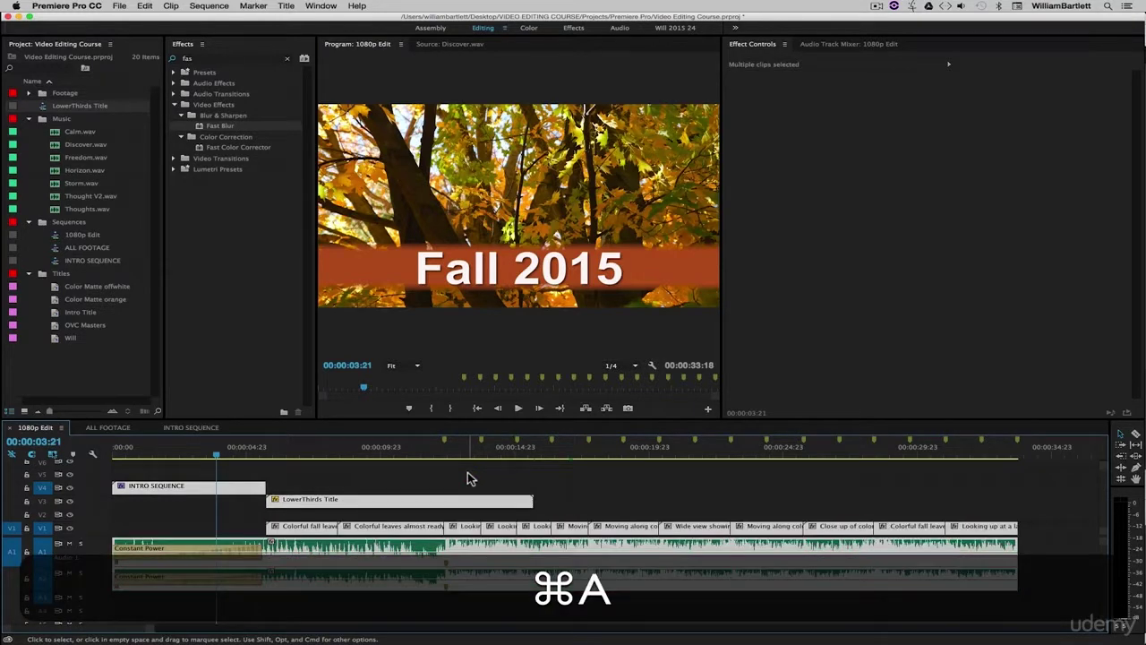
mouse_move(184, 486)
left_mouse_down()
mouse_move(421, 490)
mouse_move(191, 487)
left_mouse_up()
left_click(389, 476)
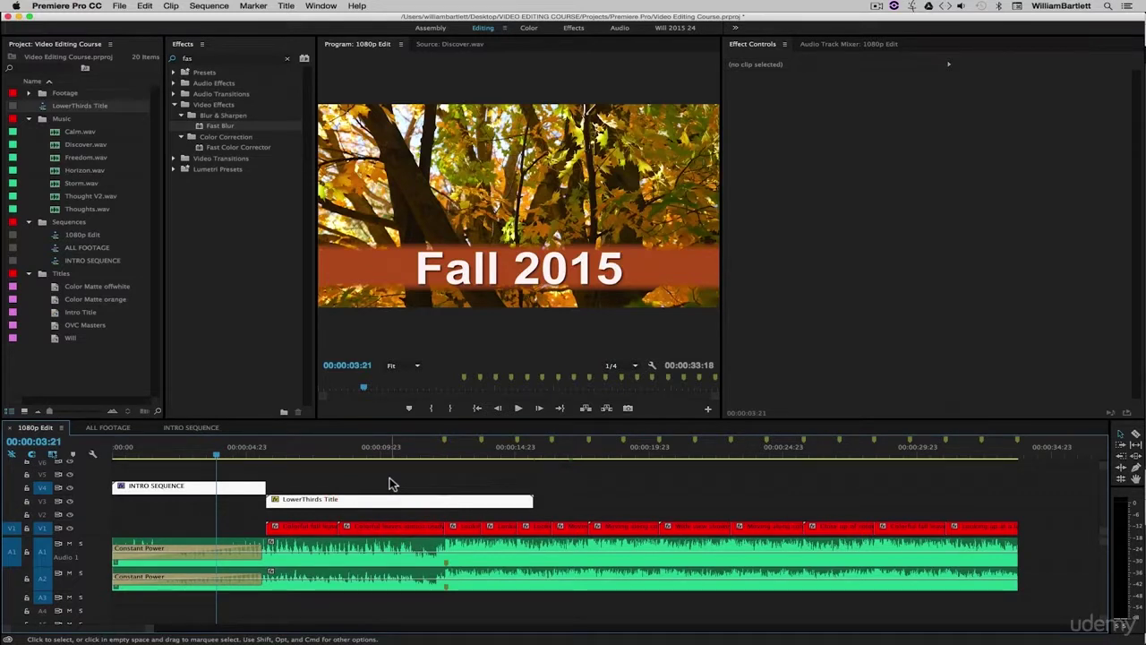
- Cut the short Moving along clip from V1, paste it at 00:00:34:06, and undo both edits
left_click(579, 534)
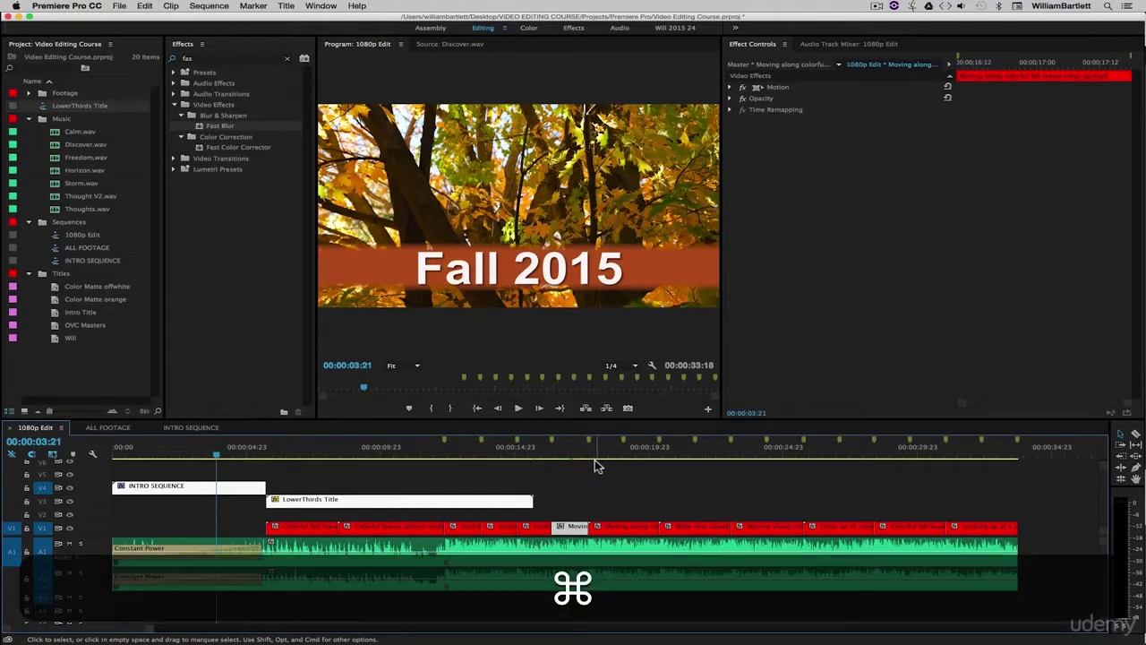
key("super+x")
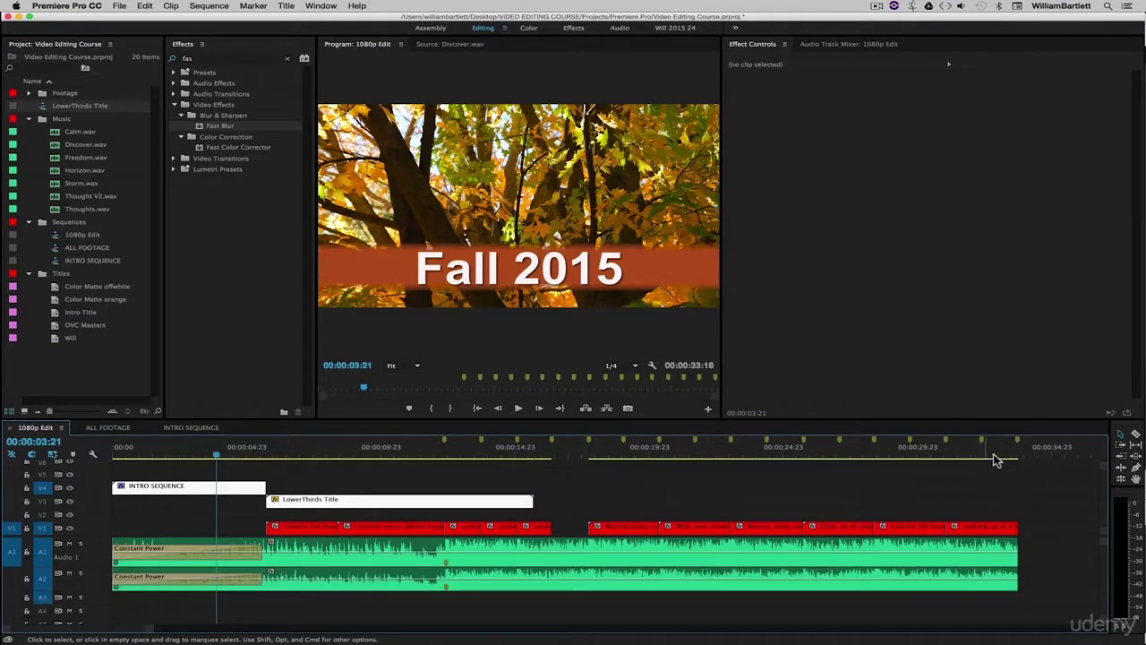
left_click(1033, 458)
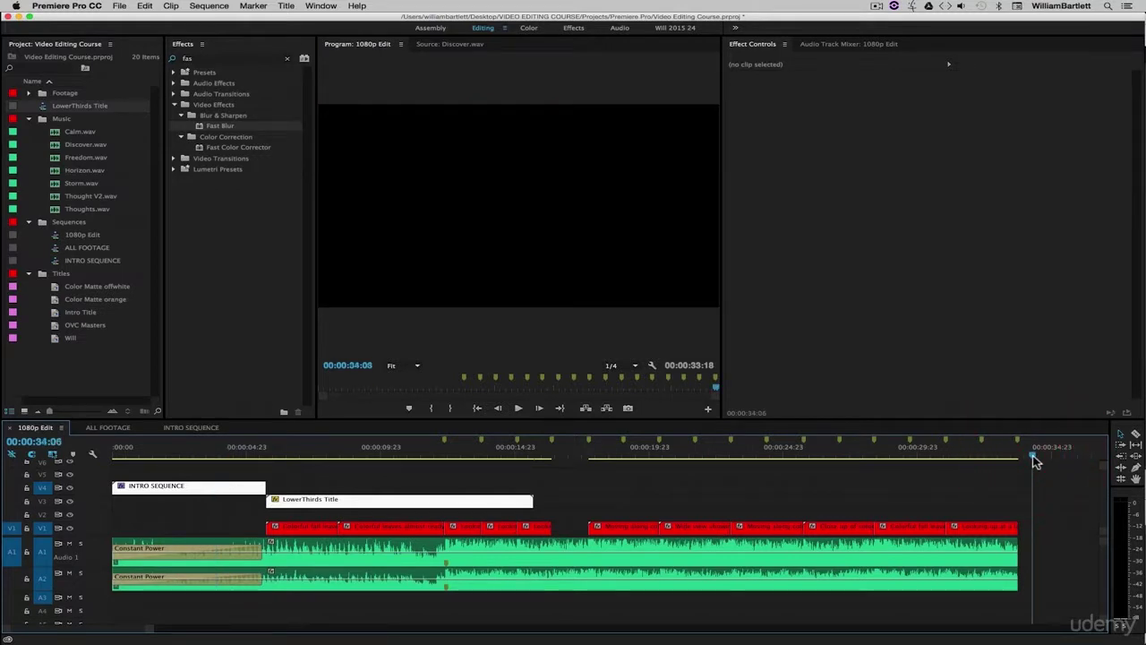
key("super+v")
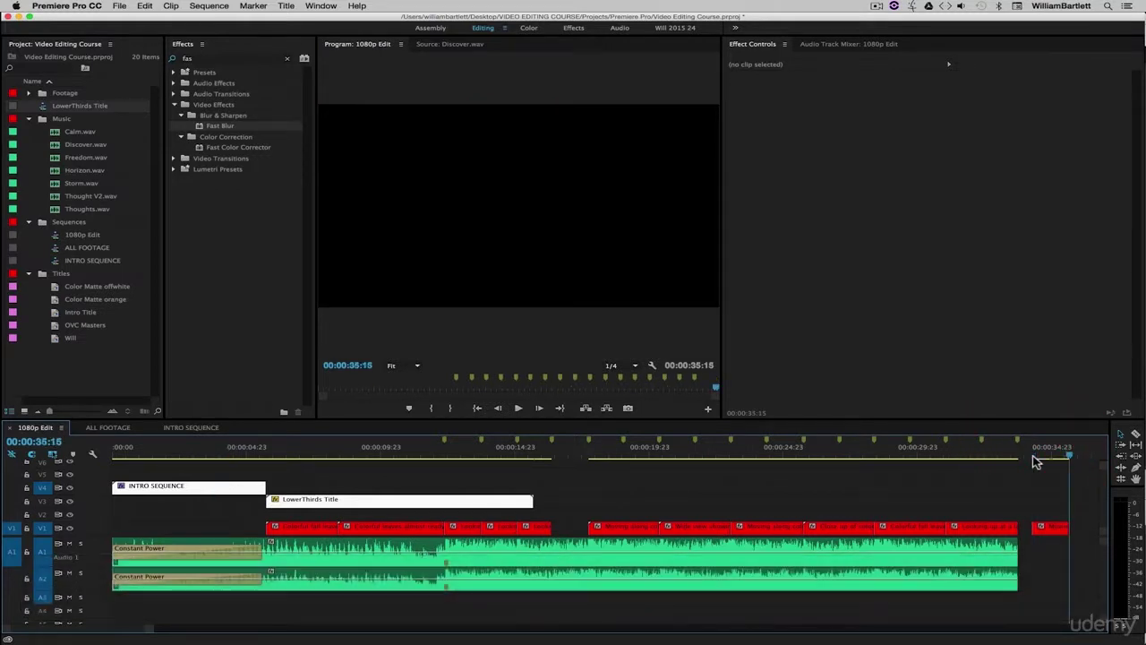
key("super+z")
key("super+z")
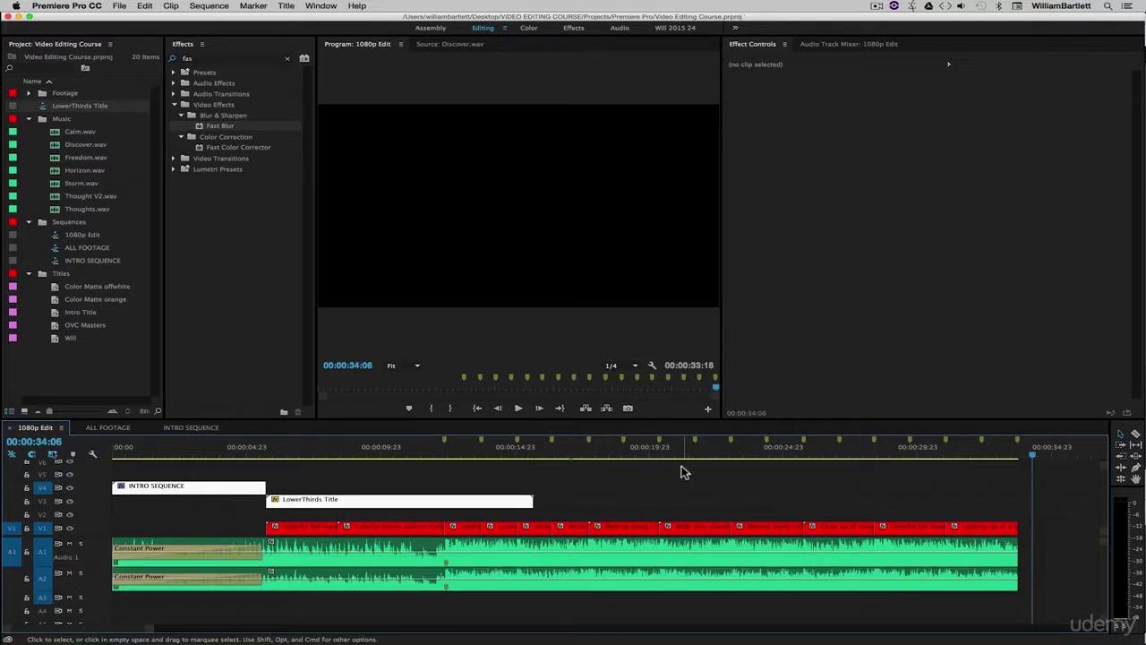
- Mark the sequence's In point at 00:00:06:15 and its Out point at 00:00:31:15
key("Home")
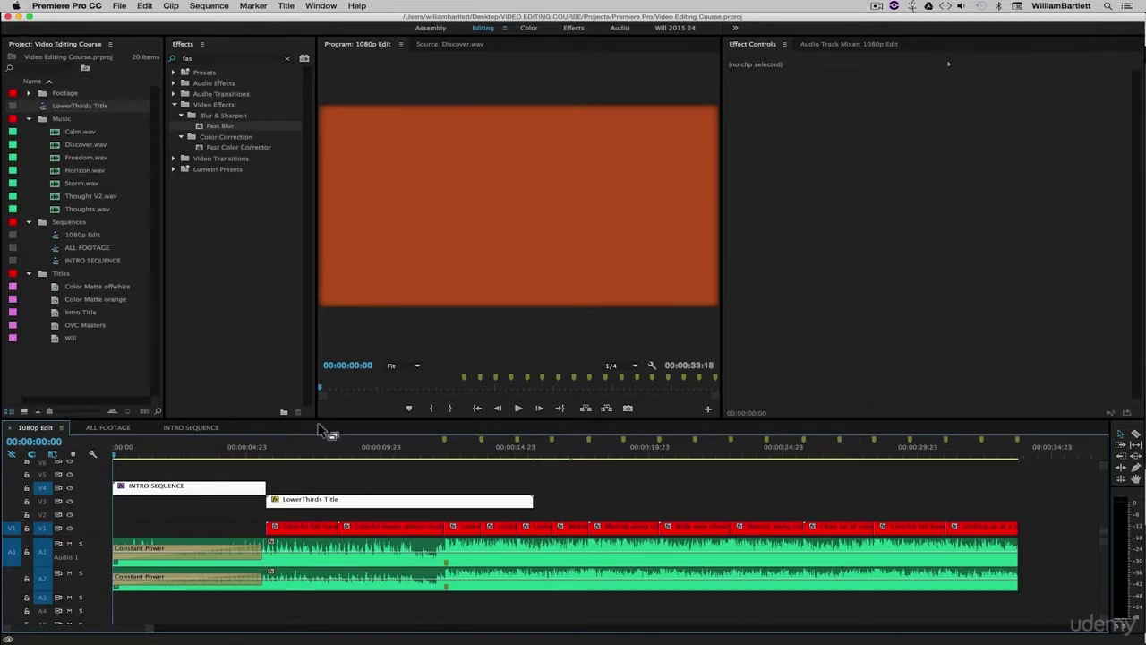
left_click(252, 454)
mouse_move(252, 454)
left_mouse_down()
mouse_move(328, 454)
mouse_move(271, 454)
left_mouse_up()
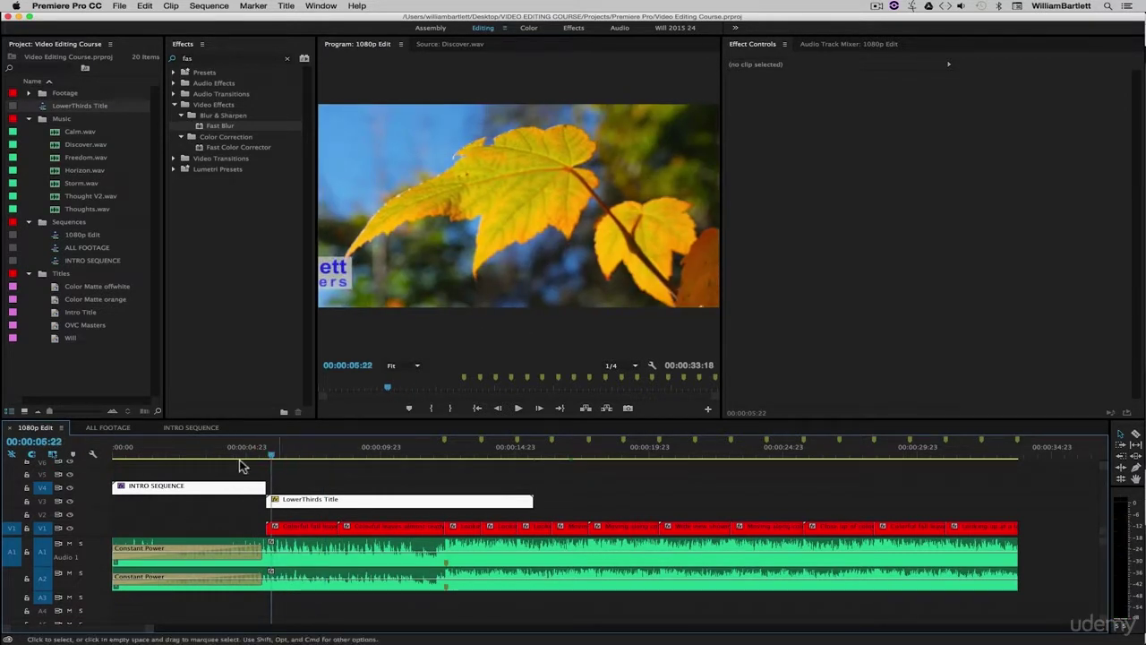
left_click_drag(274, 456, 290, 456)
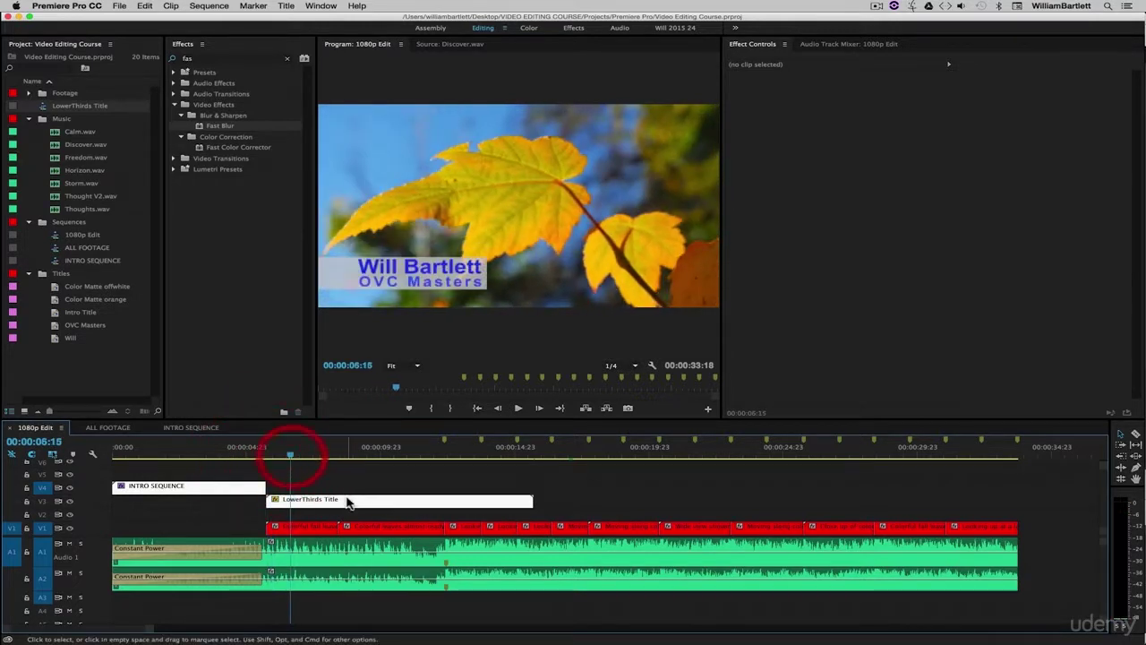
key("i")
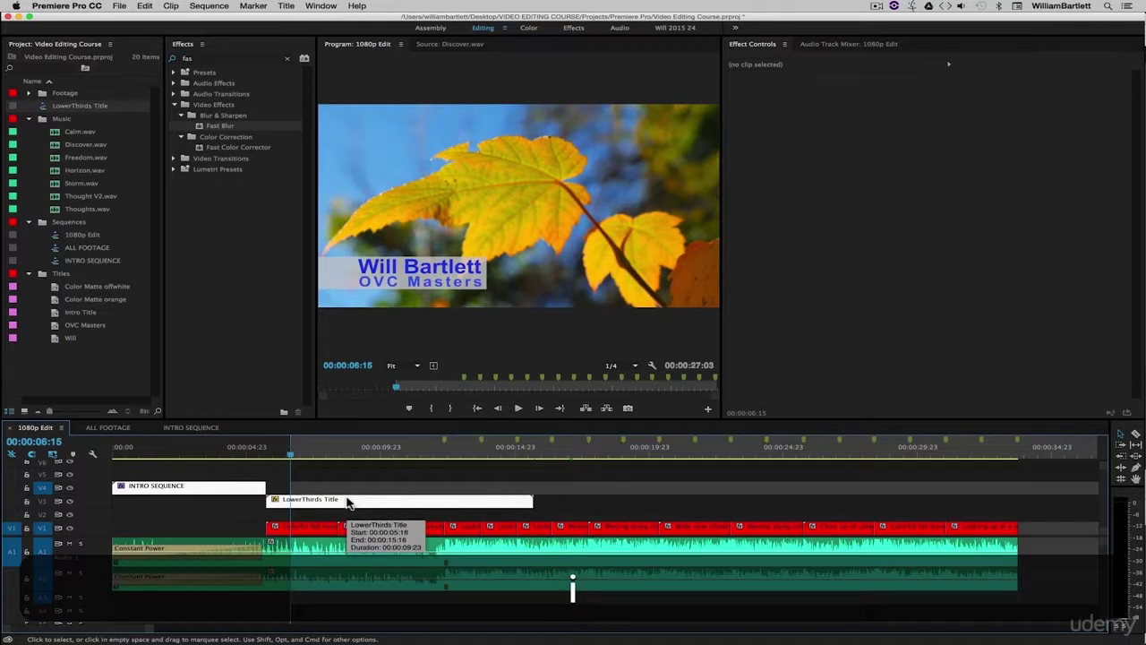
left_click(961, 456)
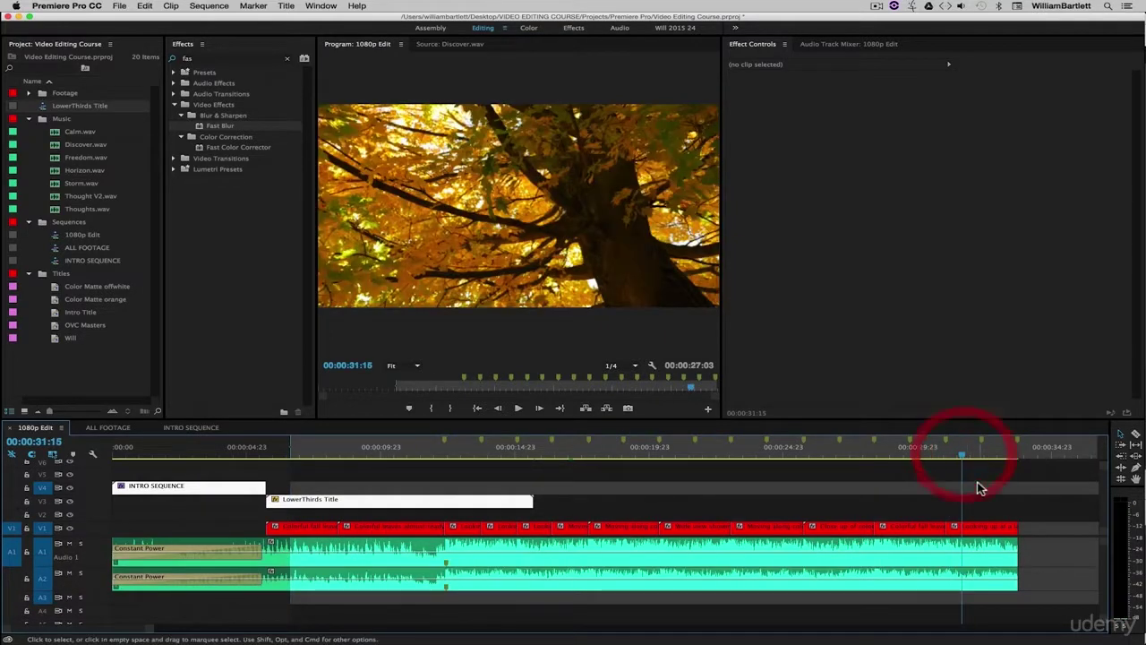
key("o")
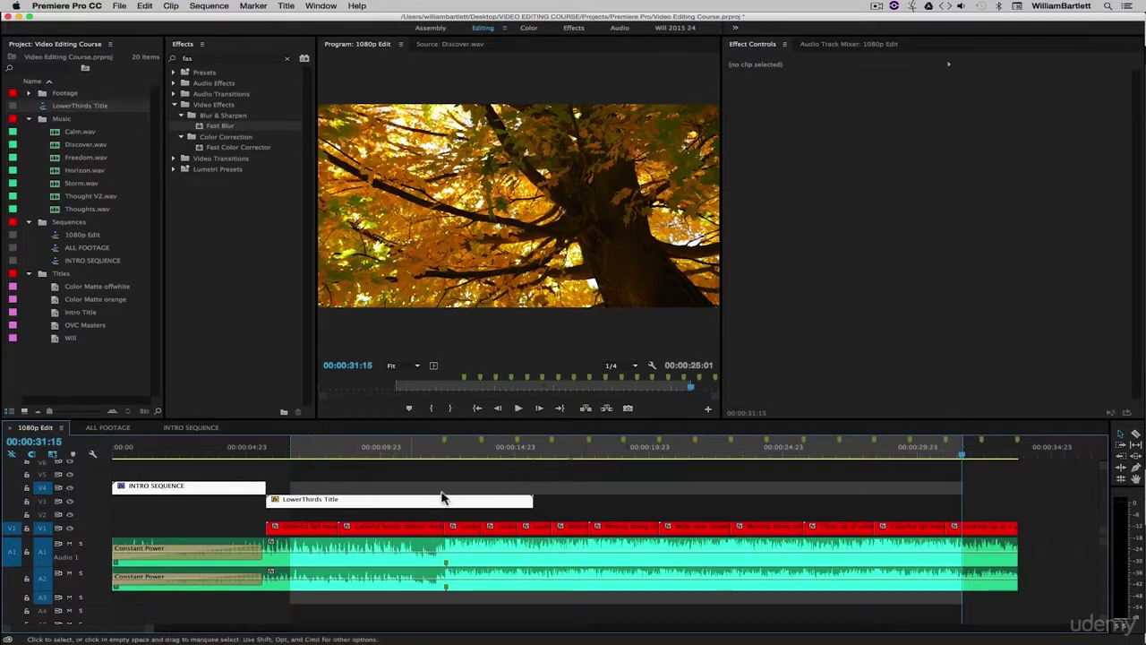
- View the Export options without exporting, and move the playhead back to the start of the sequence
left_click(122, 7)
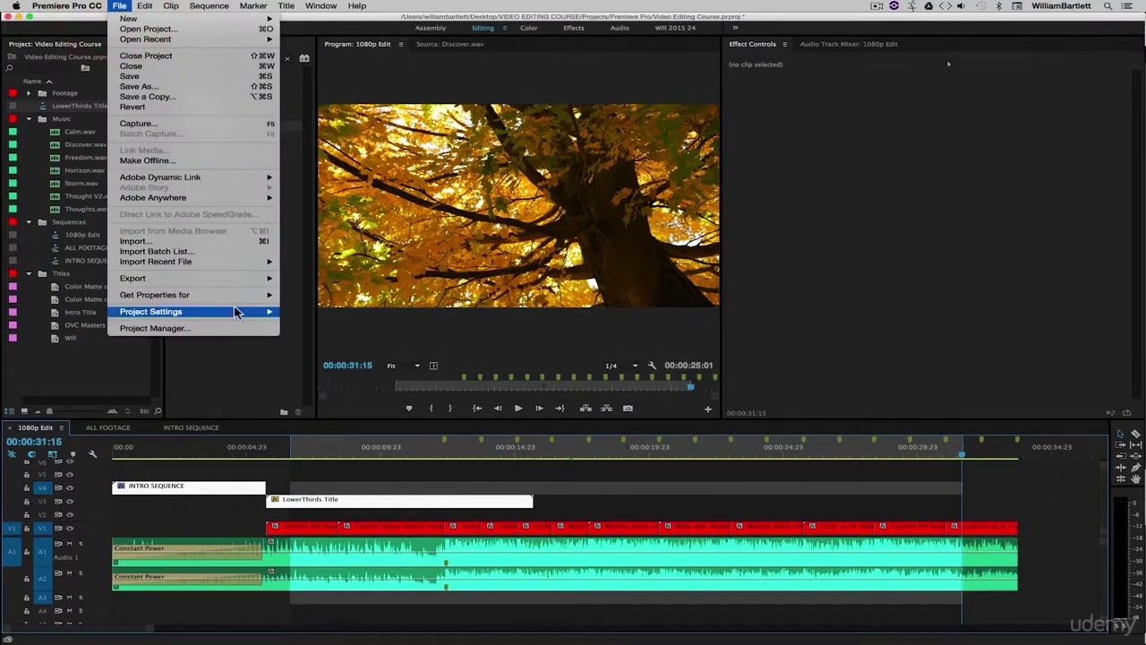
mouse_move(225, 277)
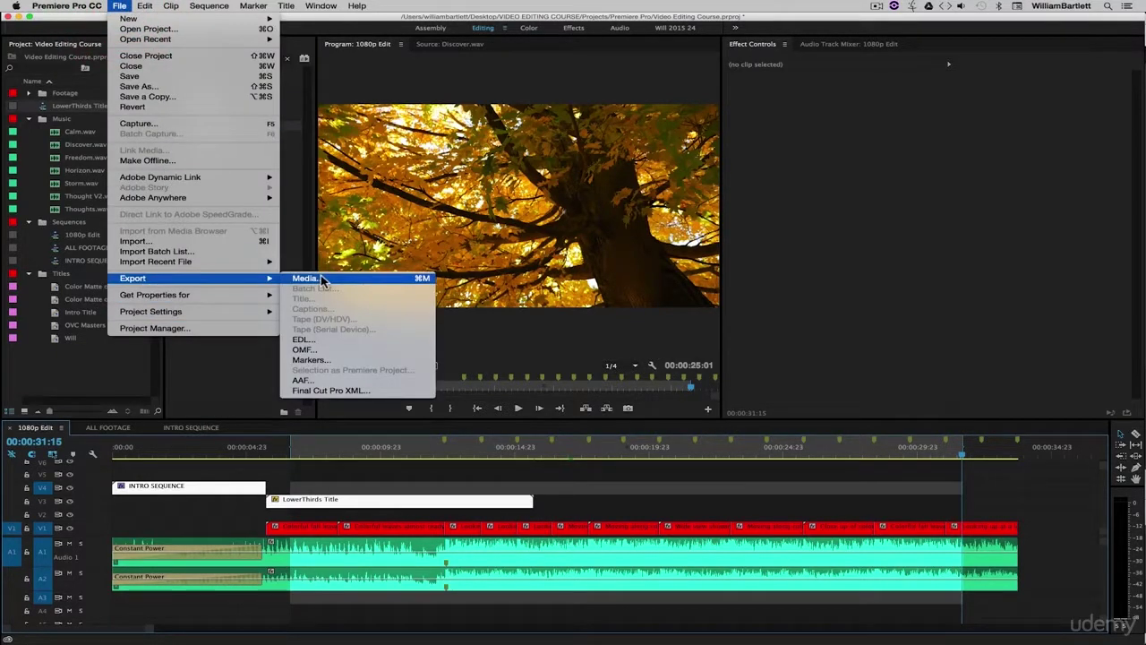
left_click(570, 468)
key("Home")
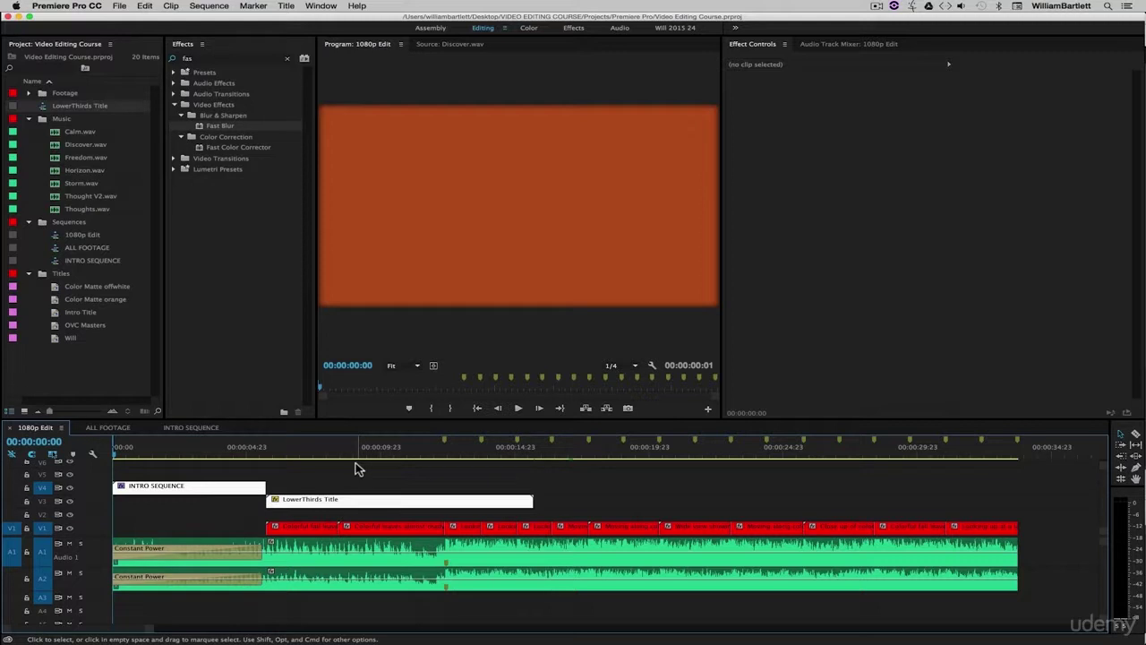
- Switch to the Track Select Forward tool and lock audio tracks A1 and A2
key("a")
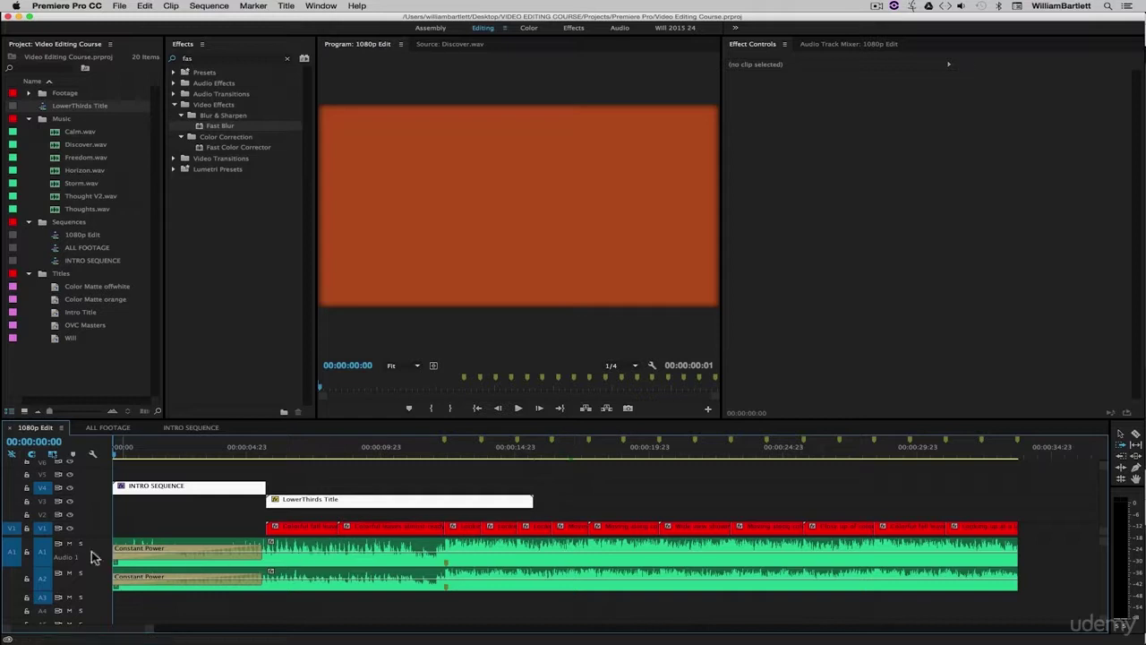
left_click(27, 552)
left_click(27, 578)
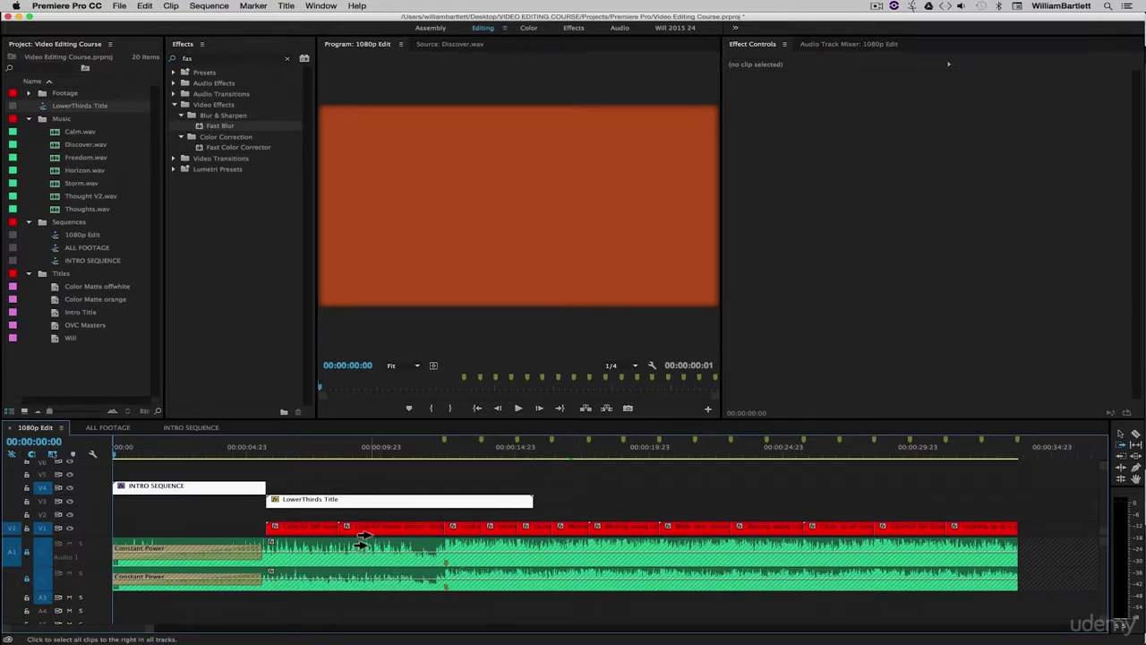
- Try shifting all clips later from the second V1 clip onward and from the short Moving along clip onward, undoing each move
left_click_drag(363, 528, 541, 529)
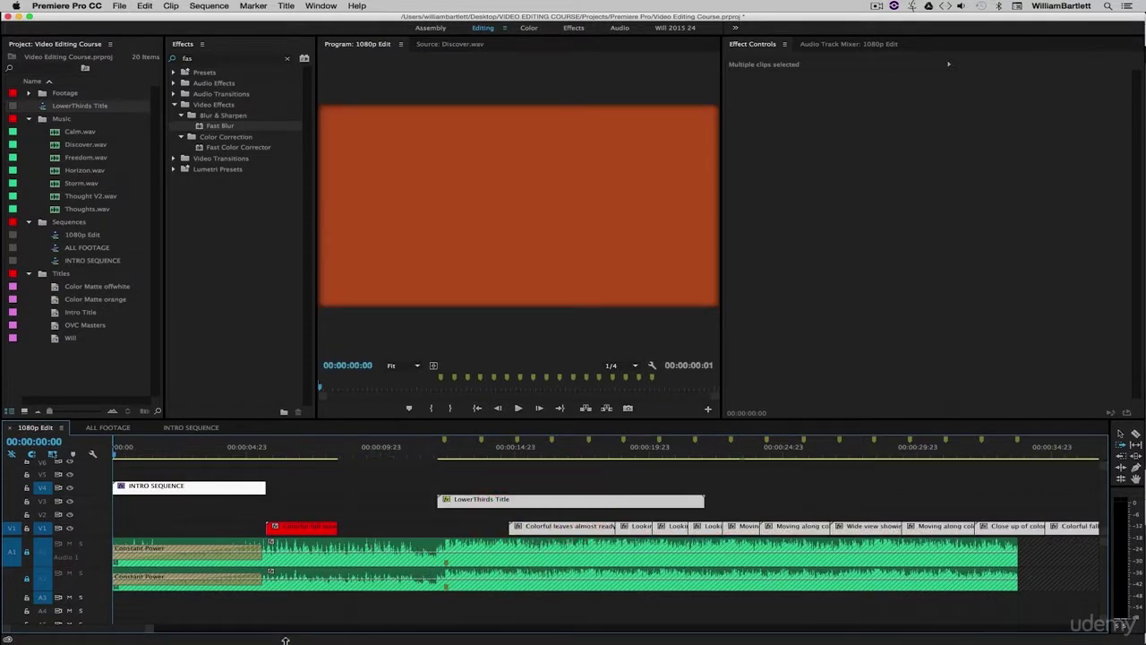
key("super+z")
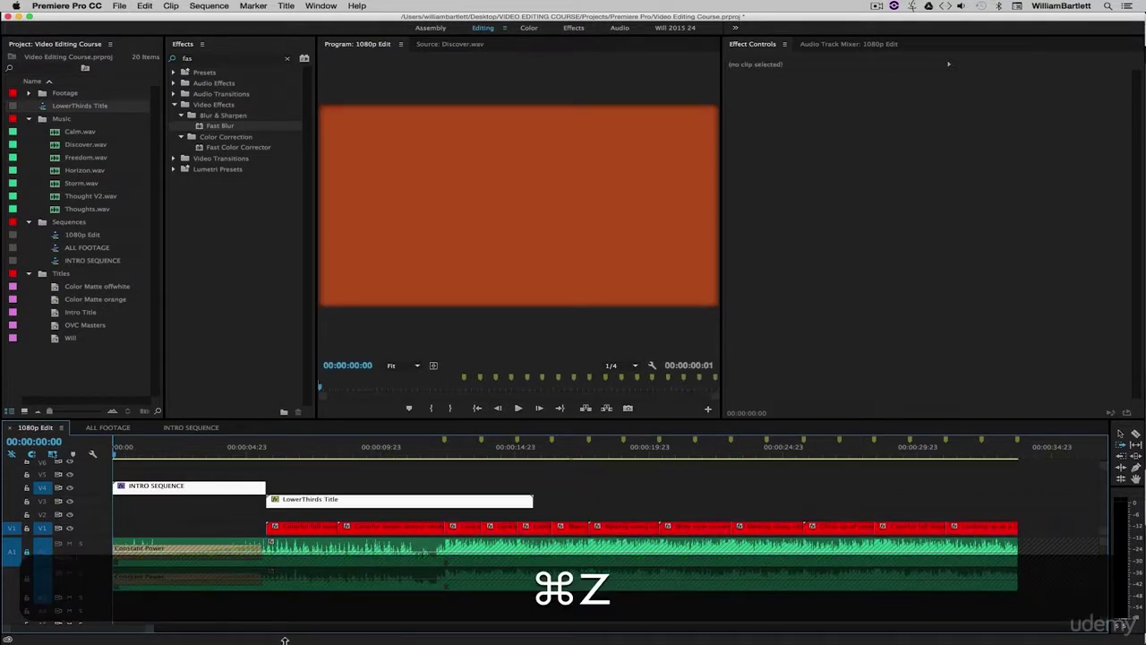
left_click_drag(567, 527, 731, 527)
key("super+z")
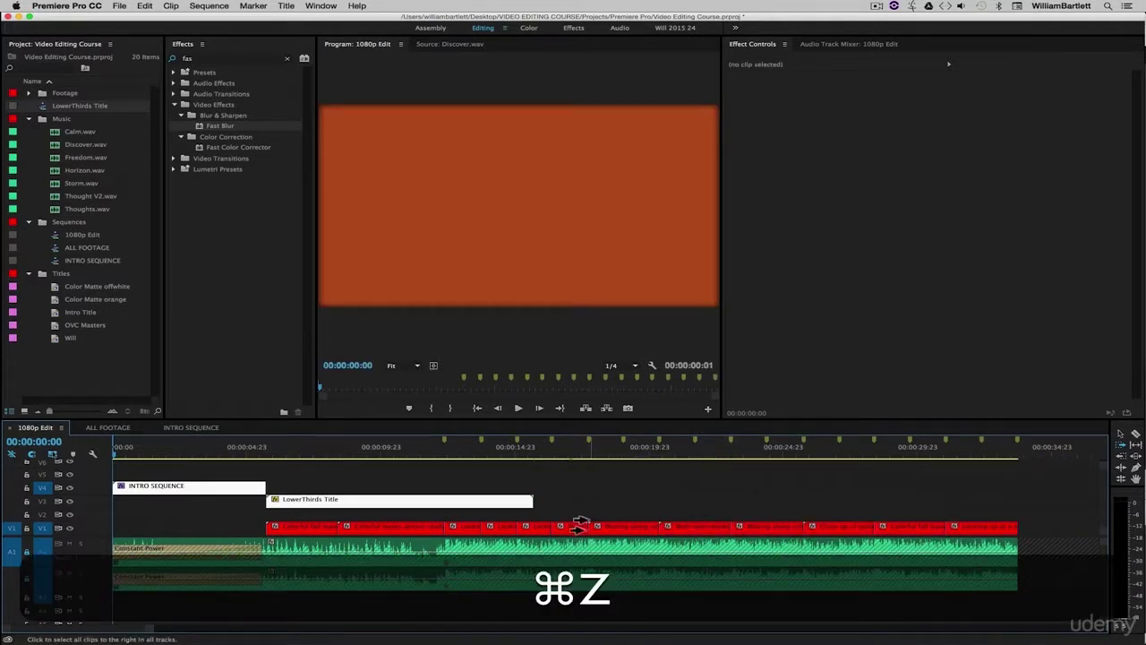
- Select forward from several V1 clips, including Wide view, Close up and Looking up, and return to the Selection tool with nothing selected
left_click(678, 527)
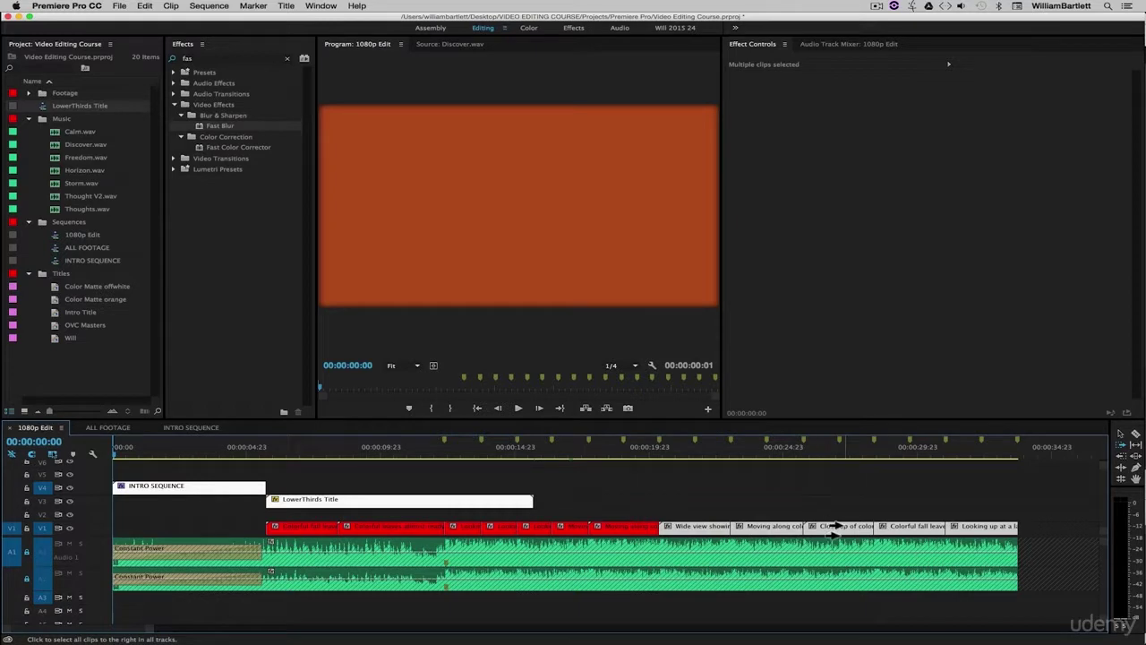
left_click(837, 526)
left_click(972, 527)
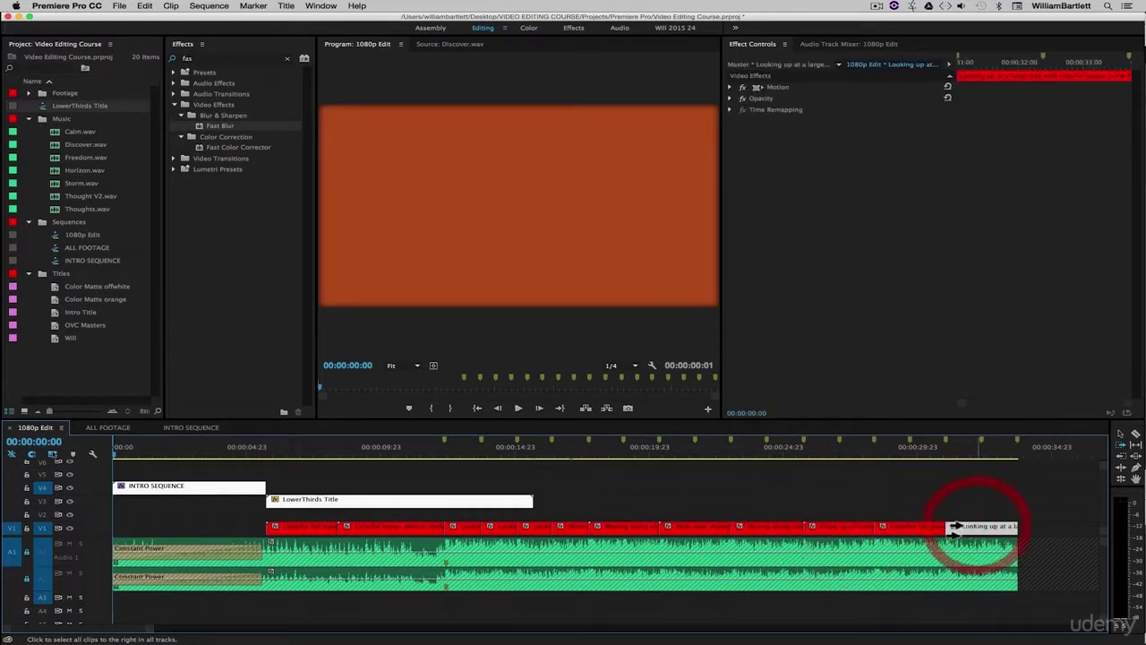
left_click(542, 527)
key("v")
left_click(621, 501)
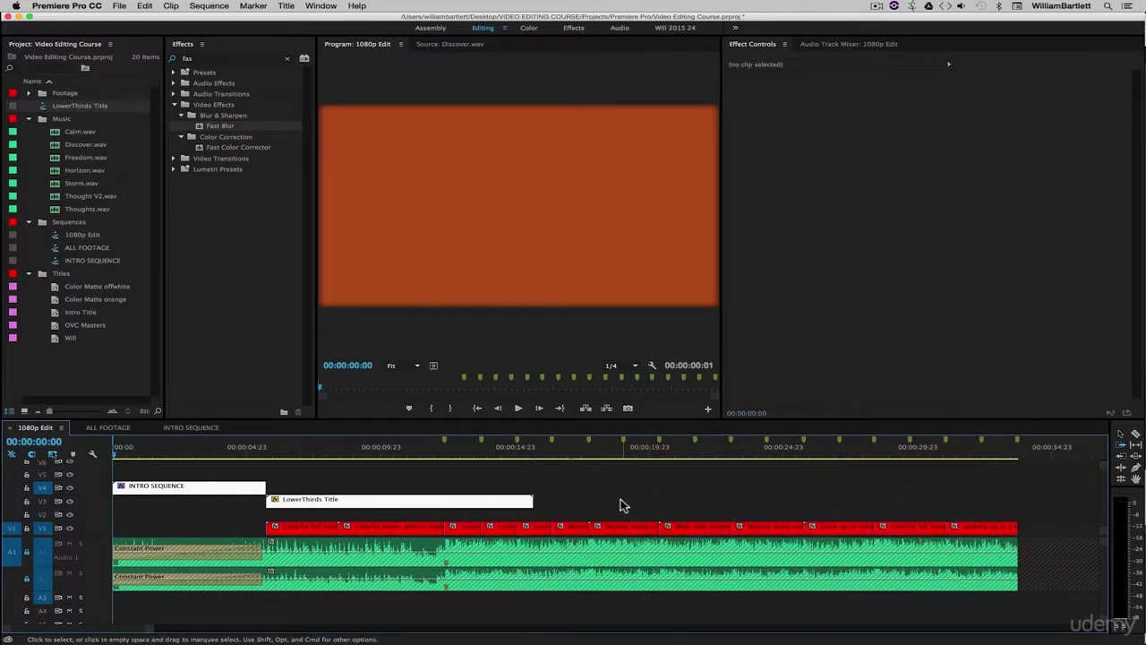
- With the Track Select Backward tool, select the Close up of color clip on V1 and every unlocked clip before it
key("shift+a")
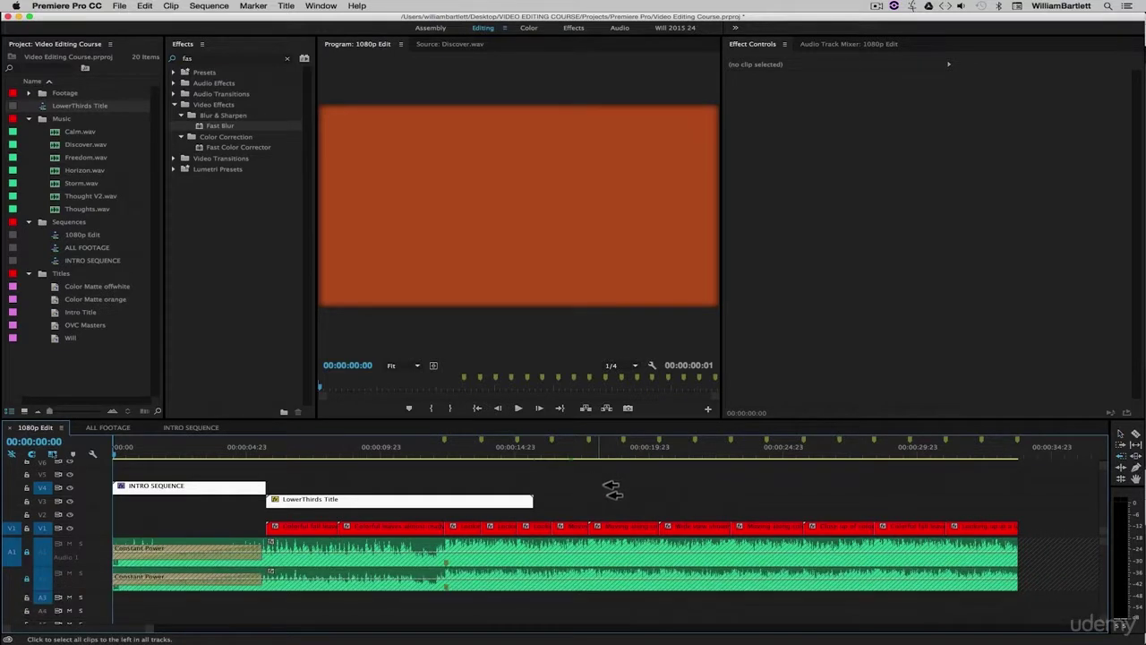
left_click(631, 525)
left_click(694, 525)
left_click(770, 526)
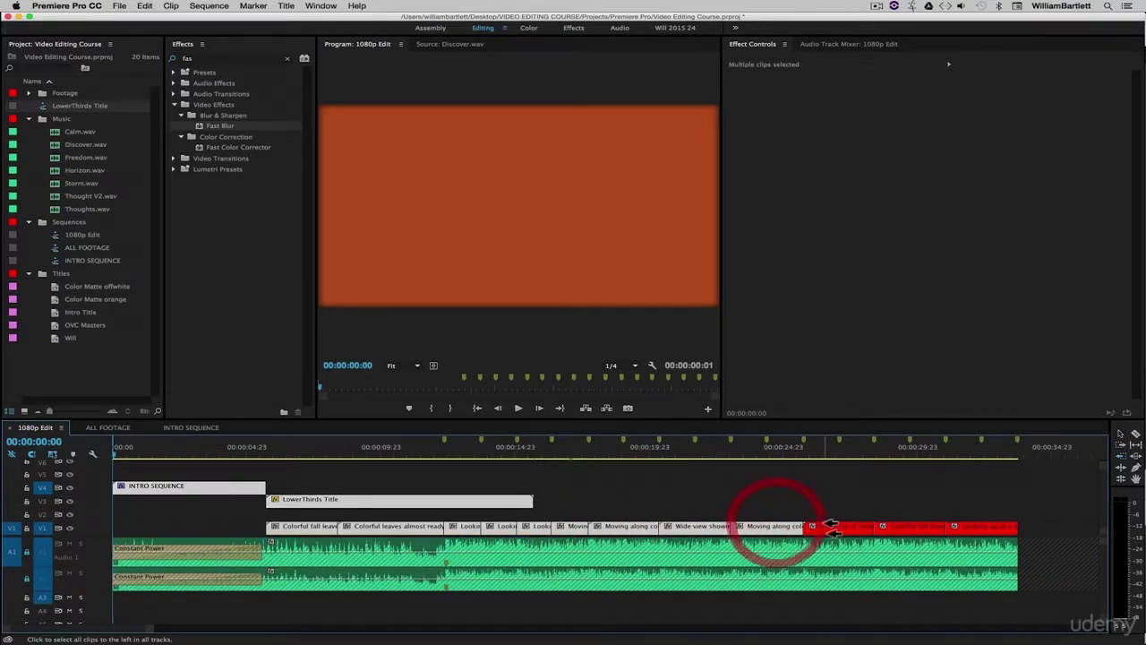
left_click(828, 525)
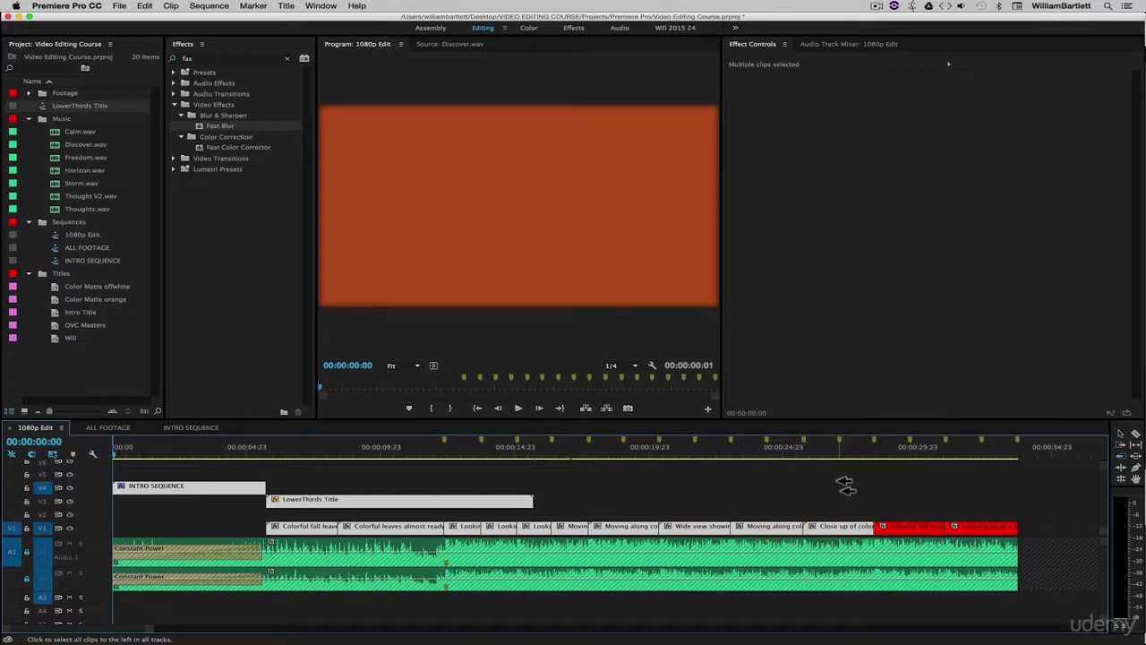
- Return to the Selection tool, deselect all clips and save the project
key("v")
left_click(839, 484)
key("super+s")
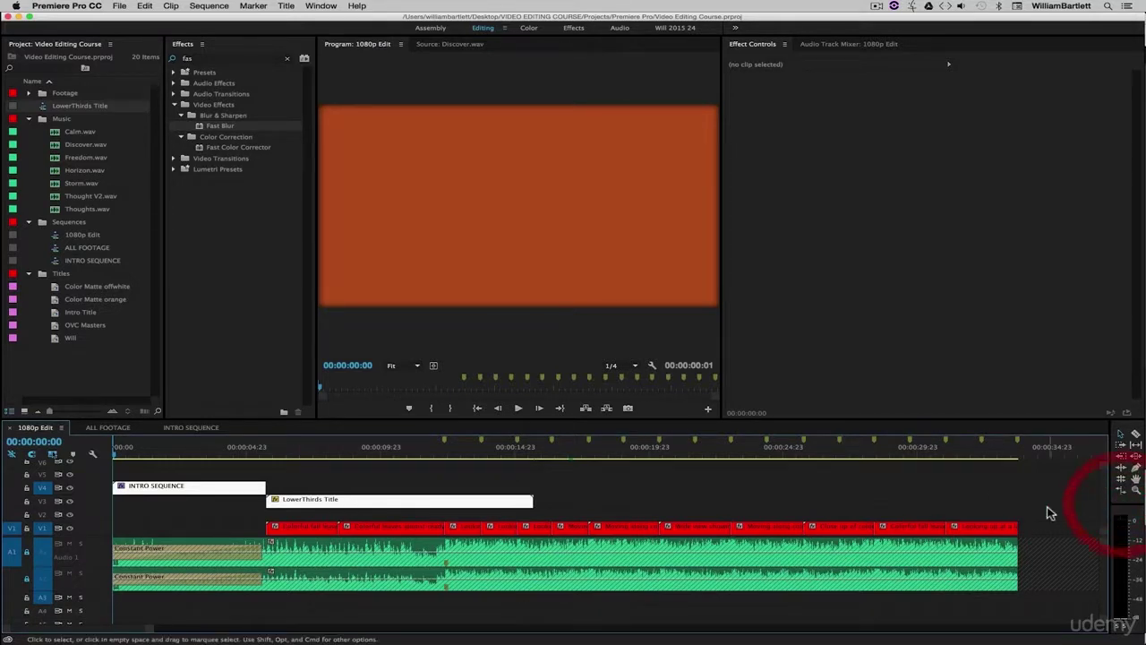
- From 00:00:17:05, try slipping the footage inside the short Moving along clip on V1 with the Slip tool, then undo the slip
left_click(574, 481)
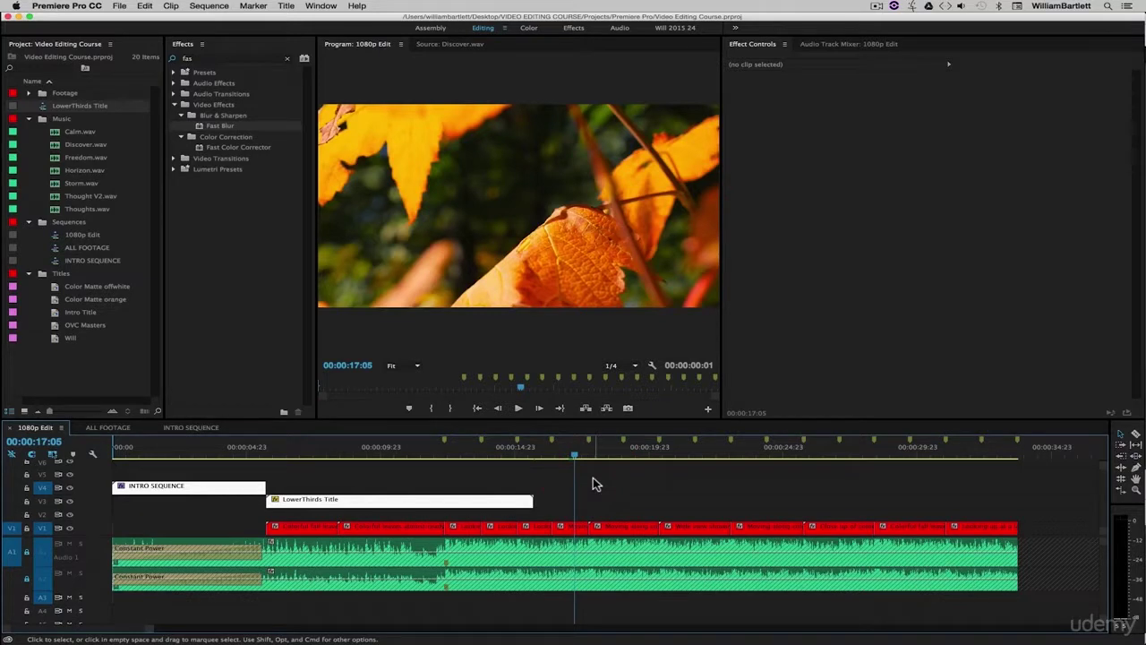
key("y")
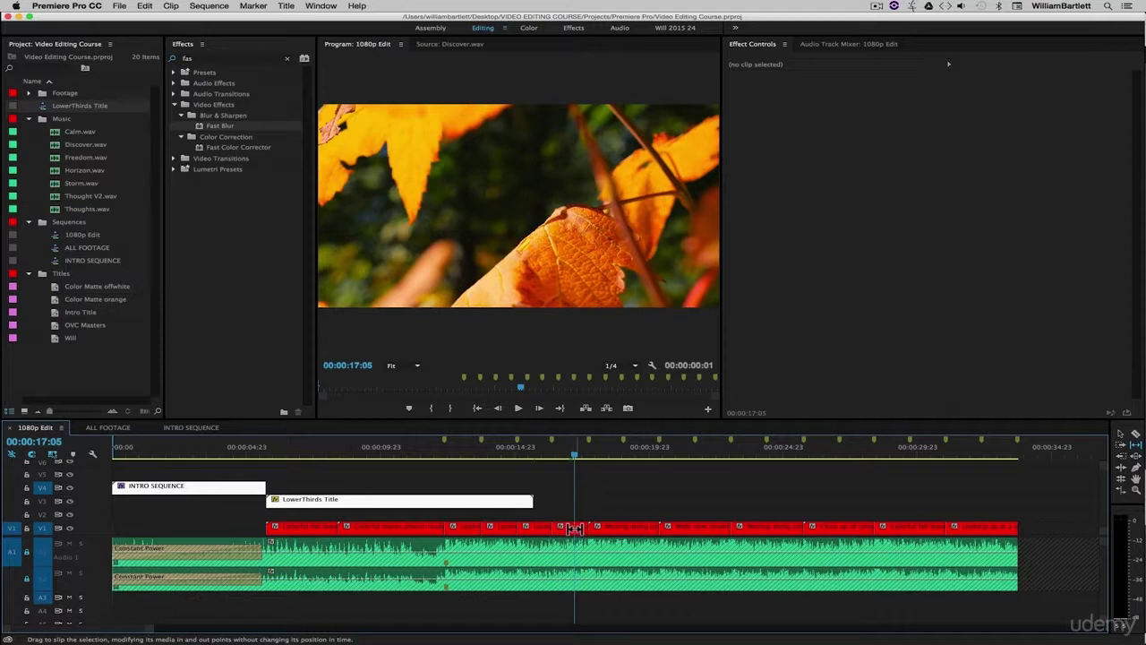
left_click_drag(574, 529, 549, 532)
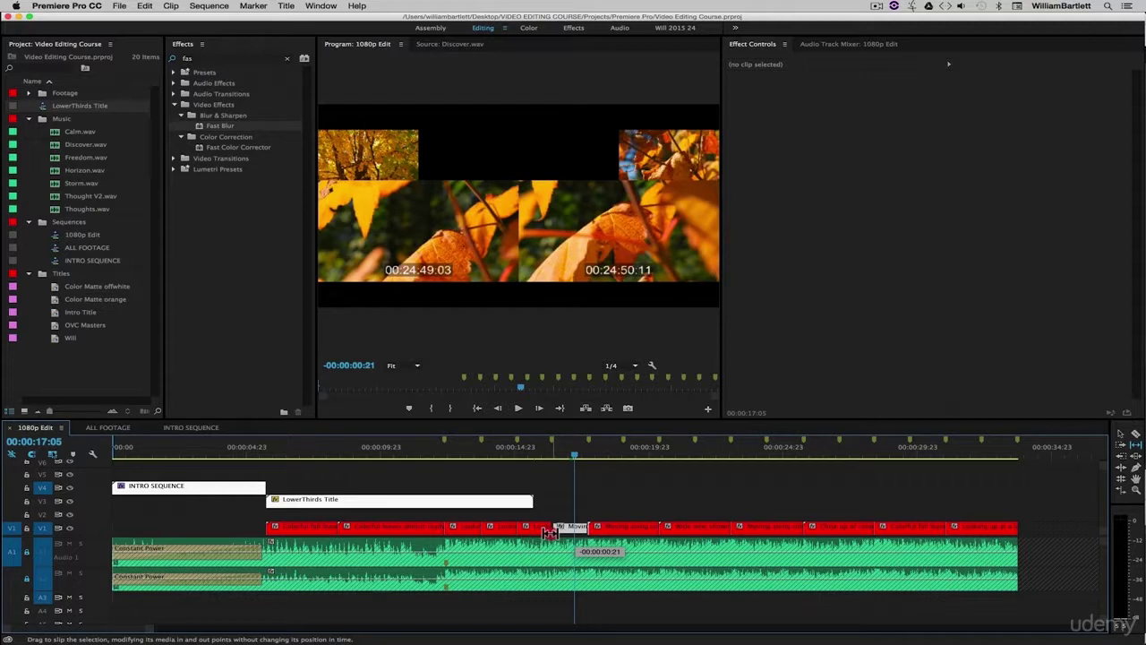
left_click_drag(549, 531, 670, 533)
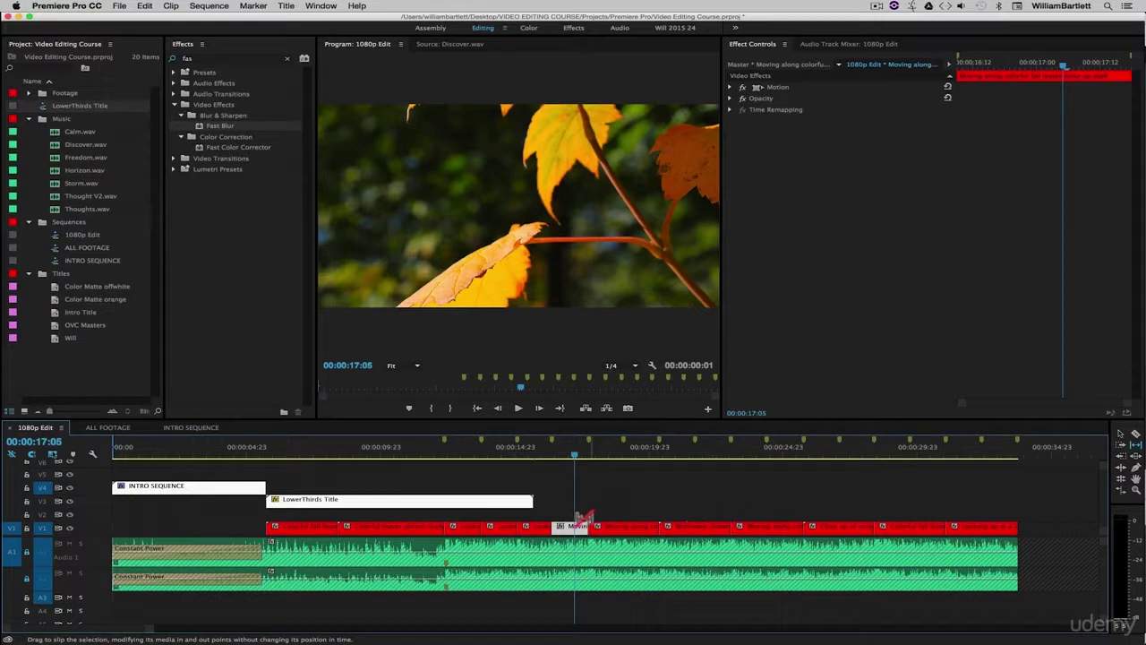
key("v")
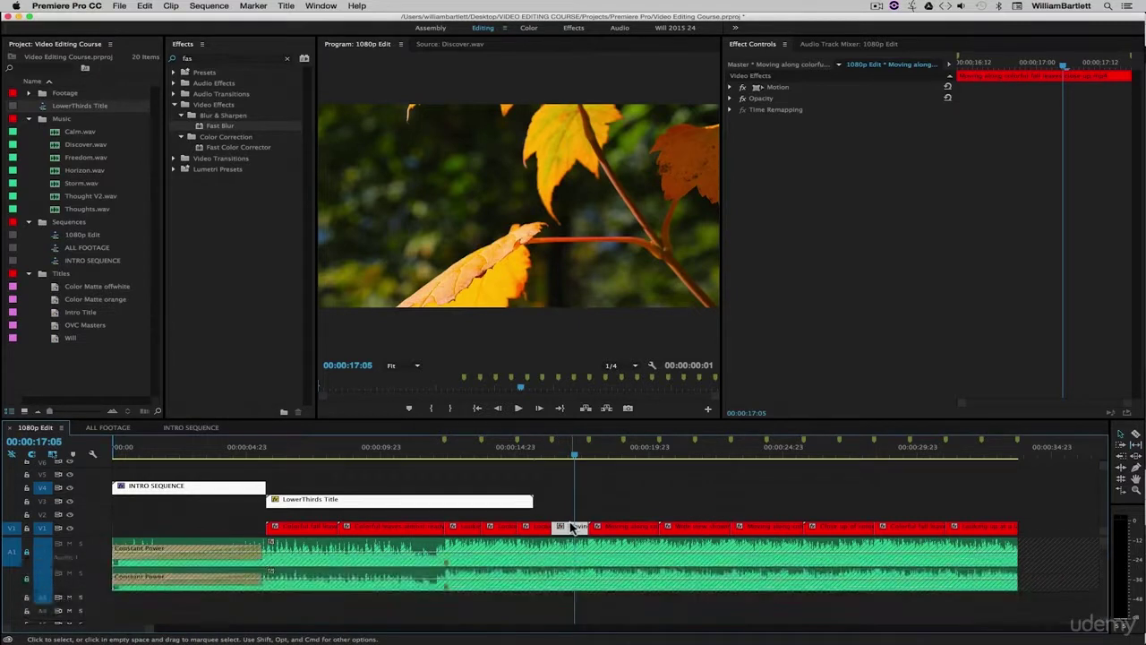
key("super+z")
- Extend the short Moving along clip on V2, razor it back to its original length, delete the excess and return it to V1
left_click_drag(568, 528, 844, 517)
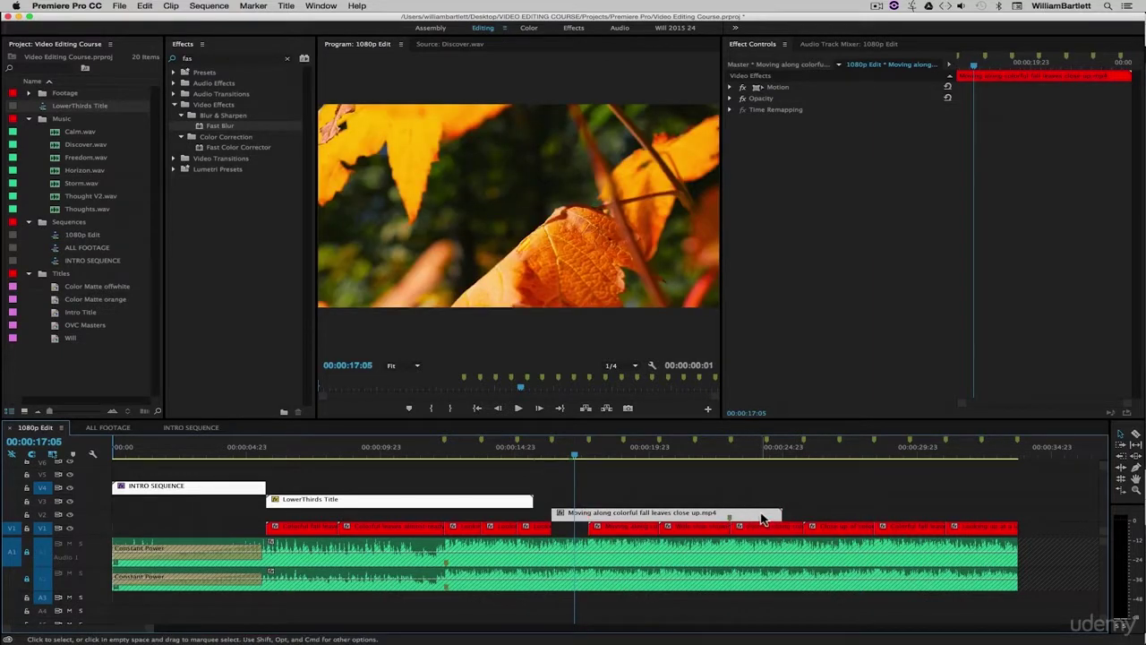
key("c")
left_click(588, 512)
key("v")
left_click(593, 513)
key("BackSpace")
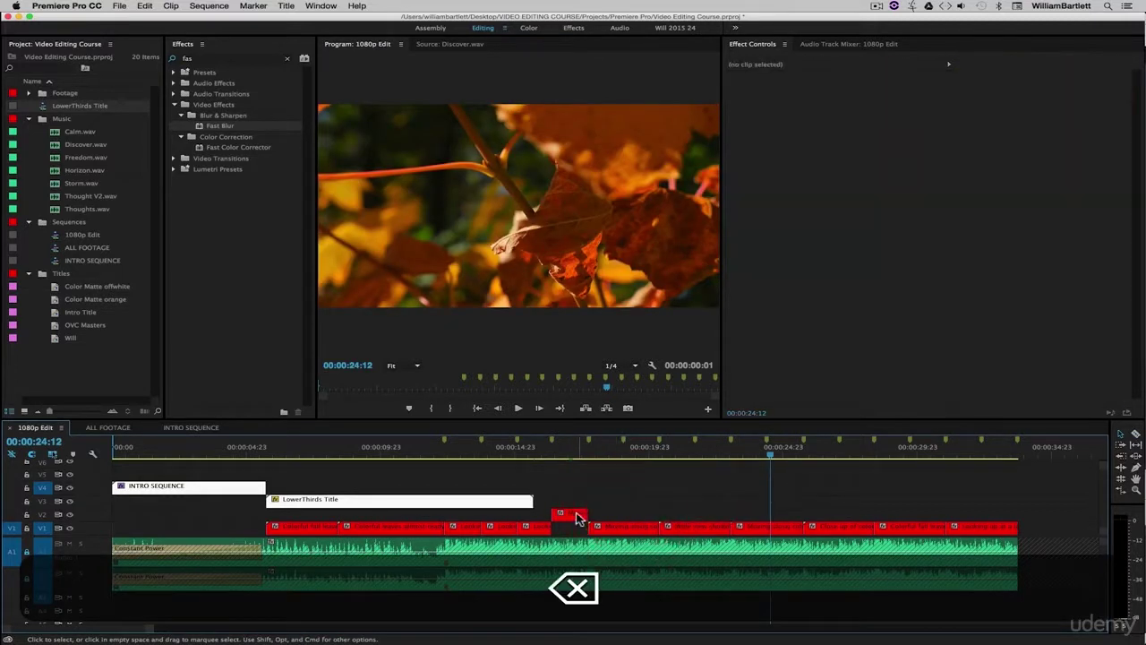
left_click(568, 528)
- Slip the short Moving along clip to show earlier footage, and play the sequence from the start of the clip
key("y")
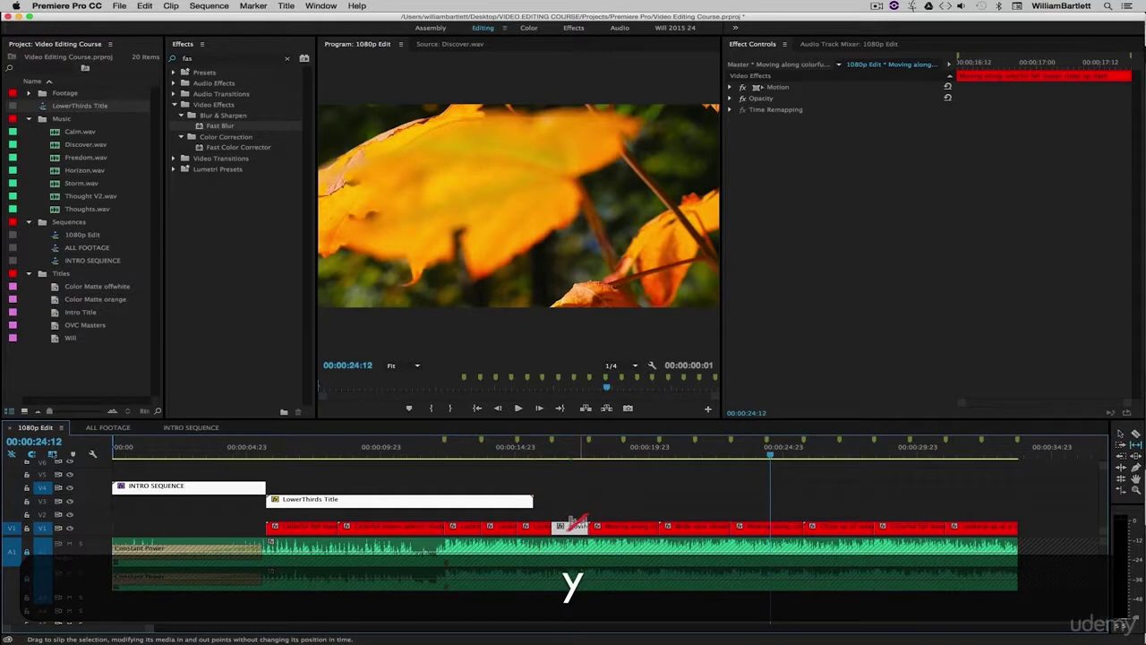
left_click_drag(573, 525, 654, 528)
left_click(552, 450)
key("space")
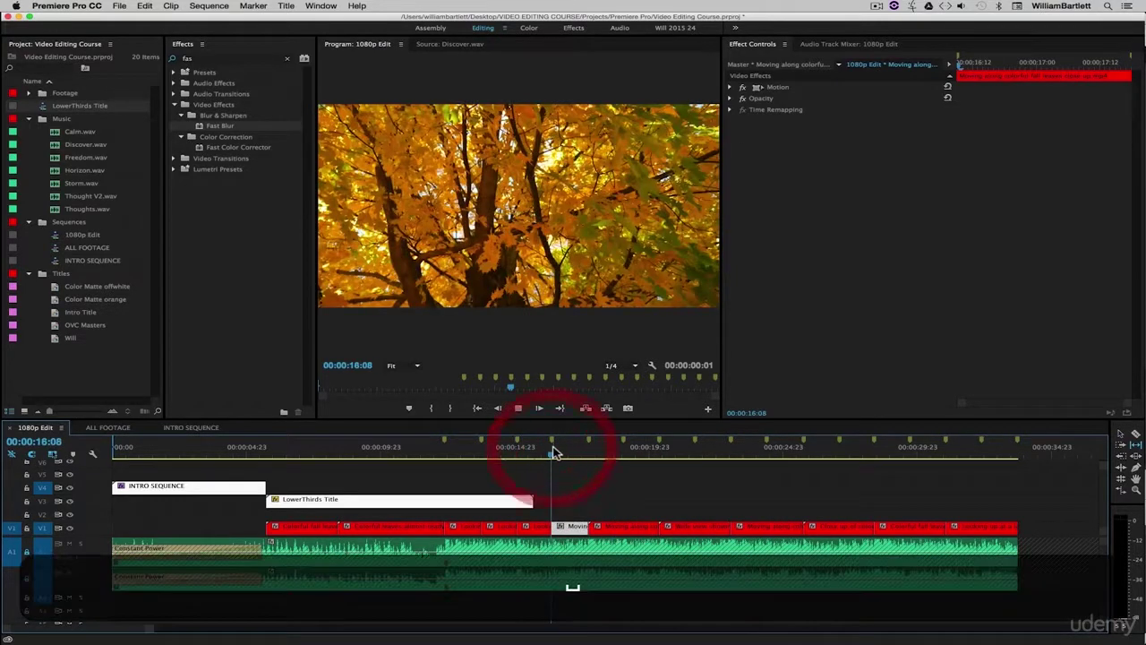
- Try a much larger slip on the short Moving along clip, preview it from its start, then undo the slip
left_click_drag(577, 525, 1010, 517)
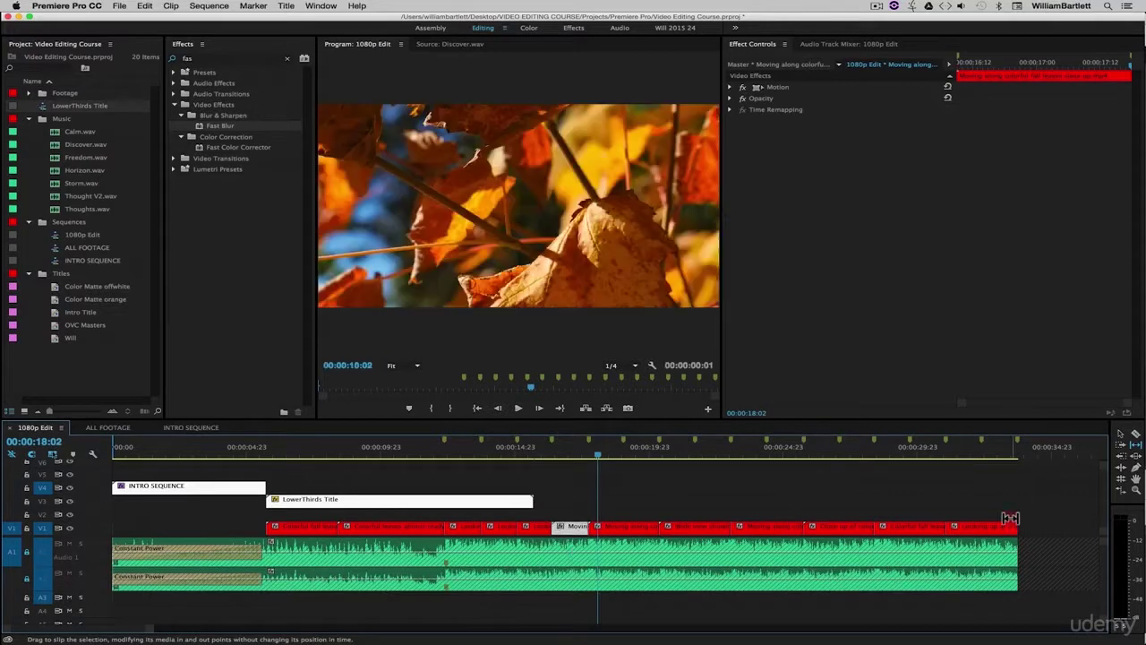
left_click(550, 453)
key("space")
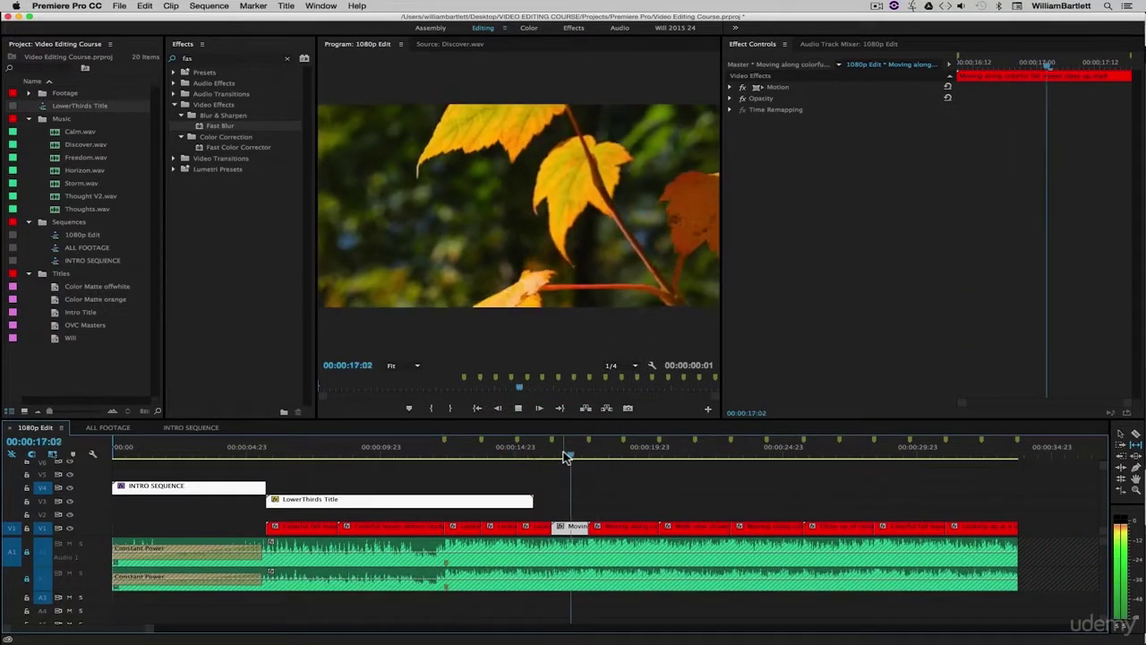
key("space")
key("v")
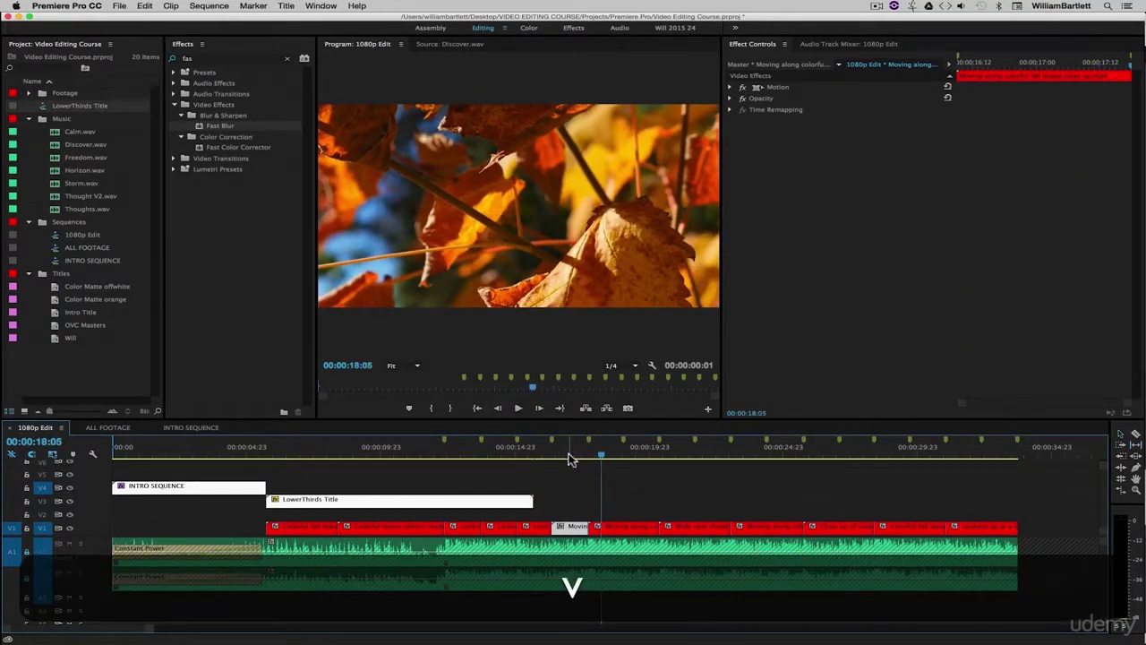
key("super+z")
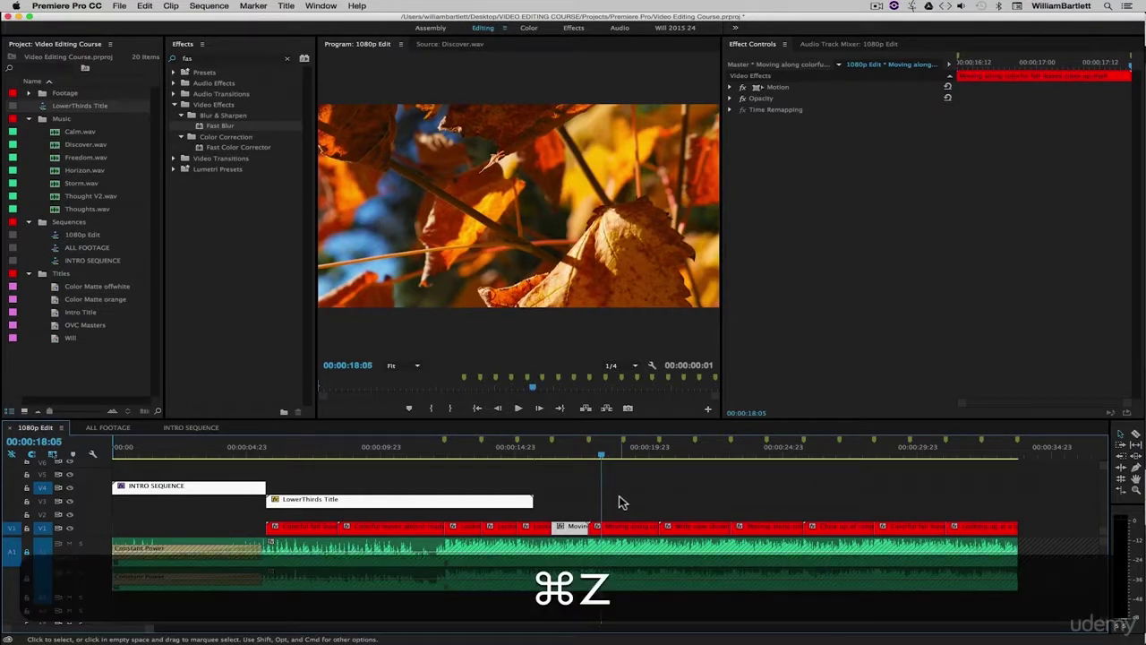
- Save the project, then swap the Wide view clip on V1 with the Moving along clip before it using a rearrange edit
key("super+s")
left_click(659, 488)
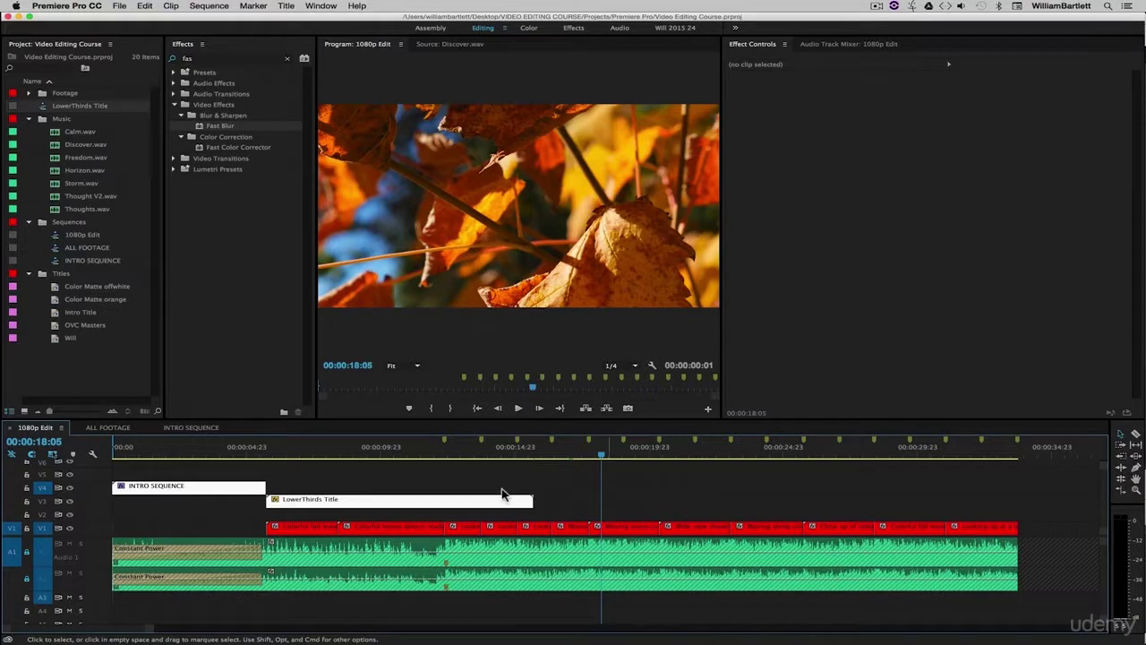
left_click(696, 528)
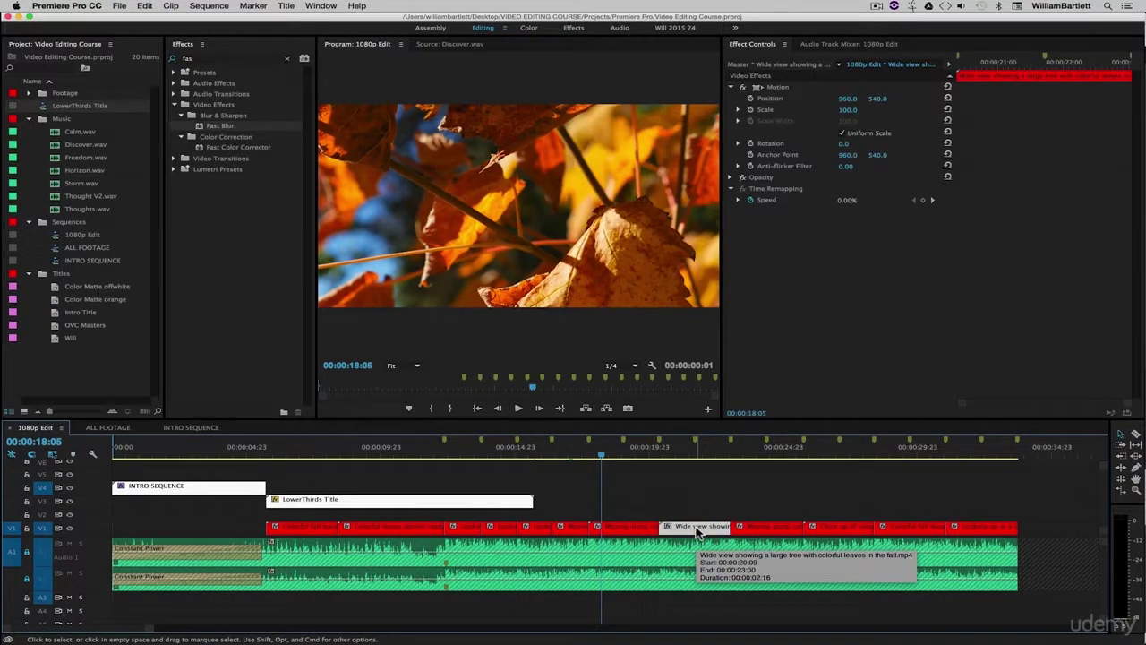
key("super")
key("alt")
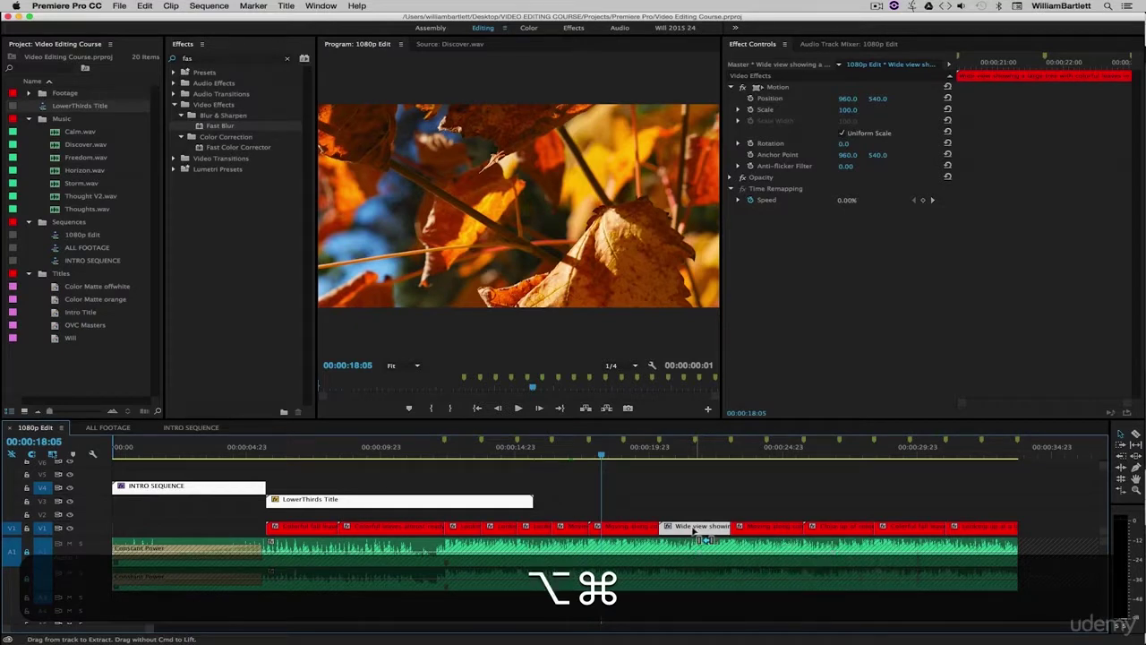
left_click_drag(695, 529, 624, 530)
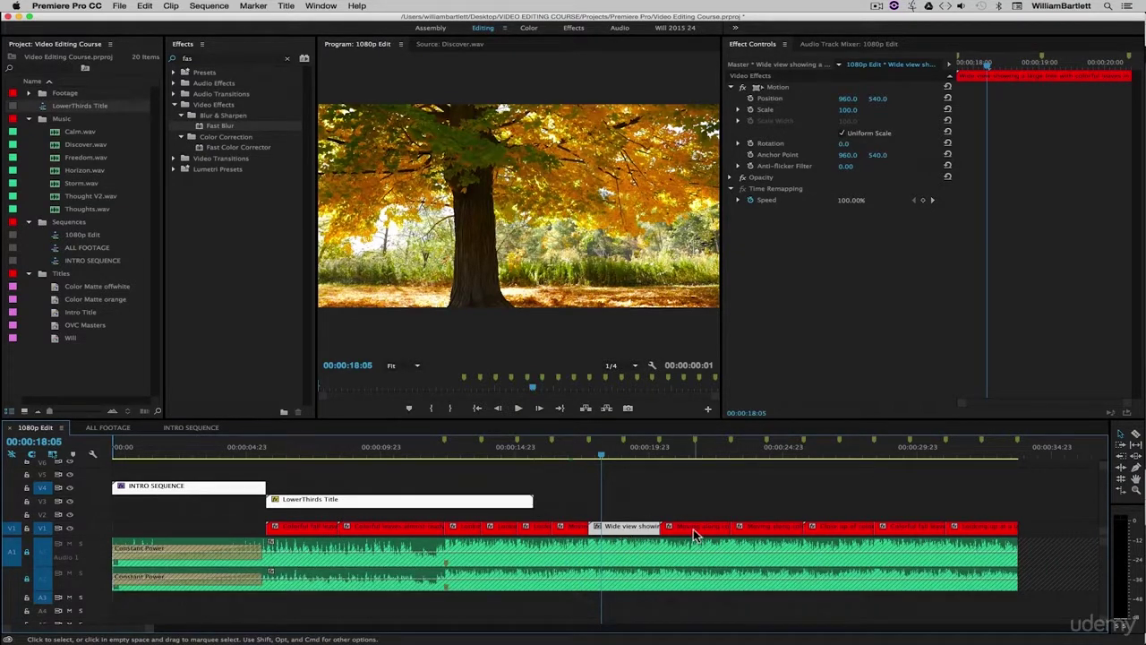
left_click(690, 531)
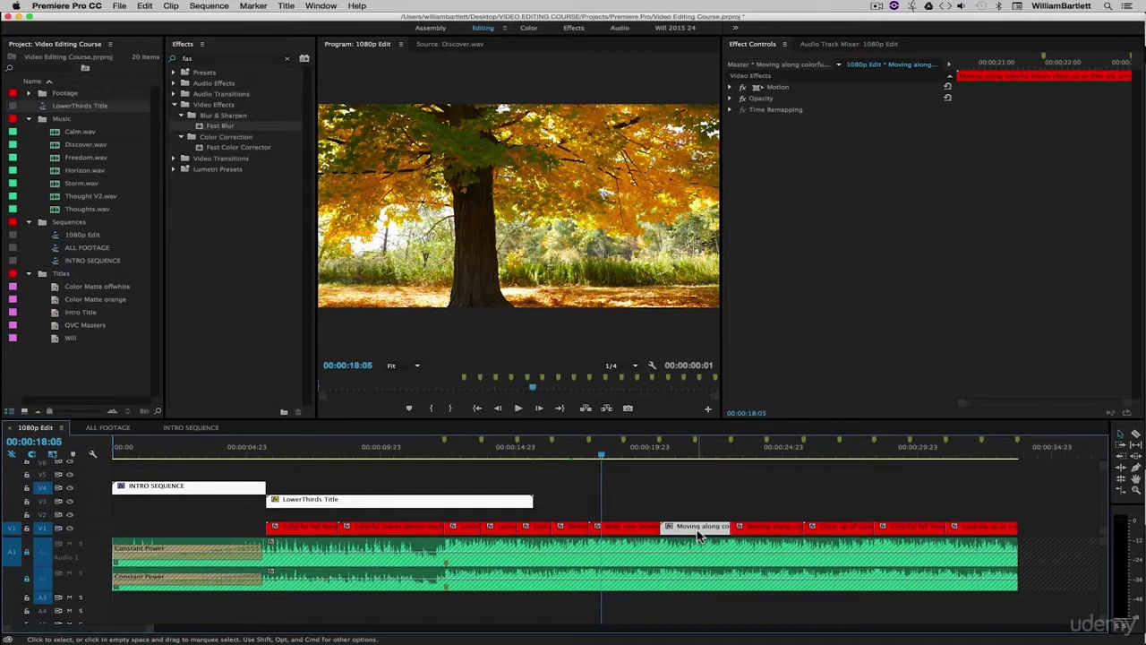
left_click(682, 508)
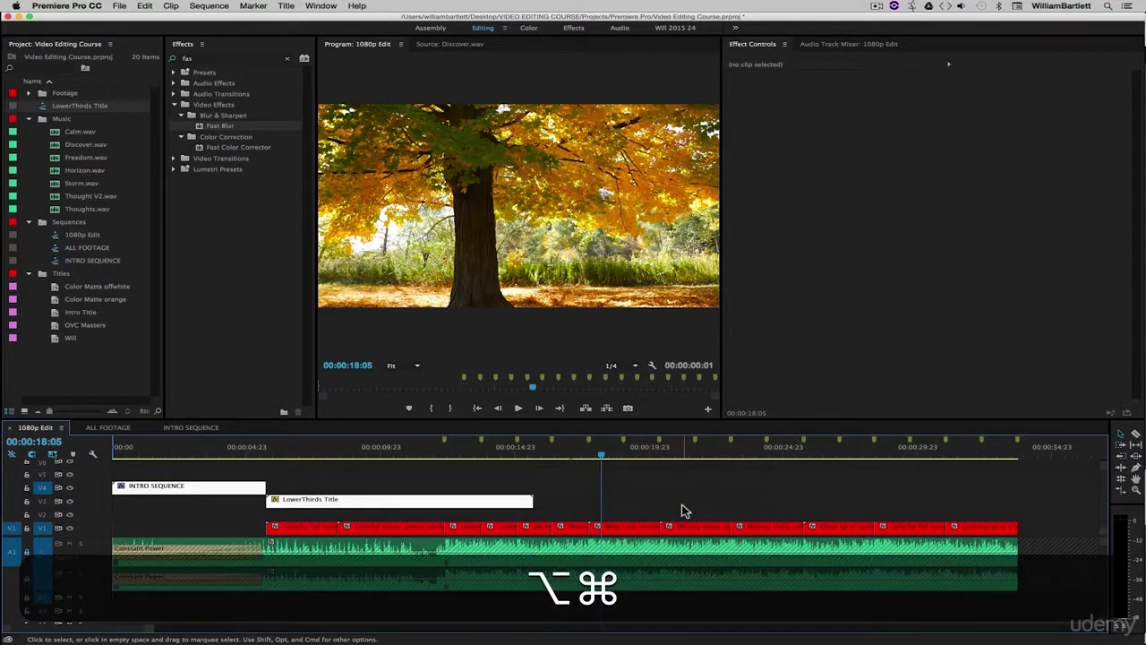
left_click_drag(695, 529, 620, 530)
- With the Rolling Edit tool, try moving the cut after the Wide view clip and the cut after the Close up clip
left_click(691, 450)
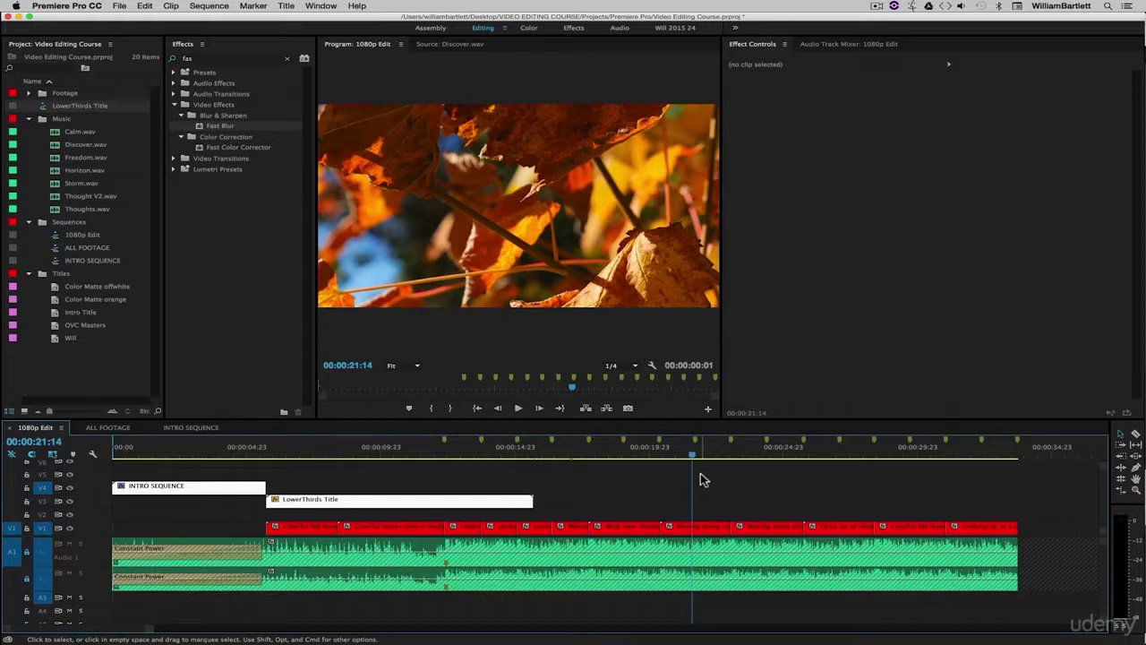
left_click(1120, 480)
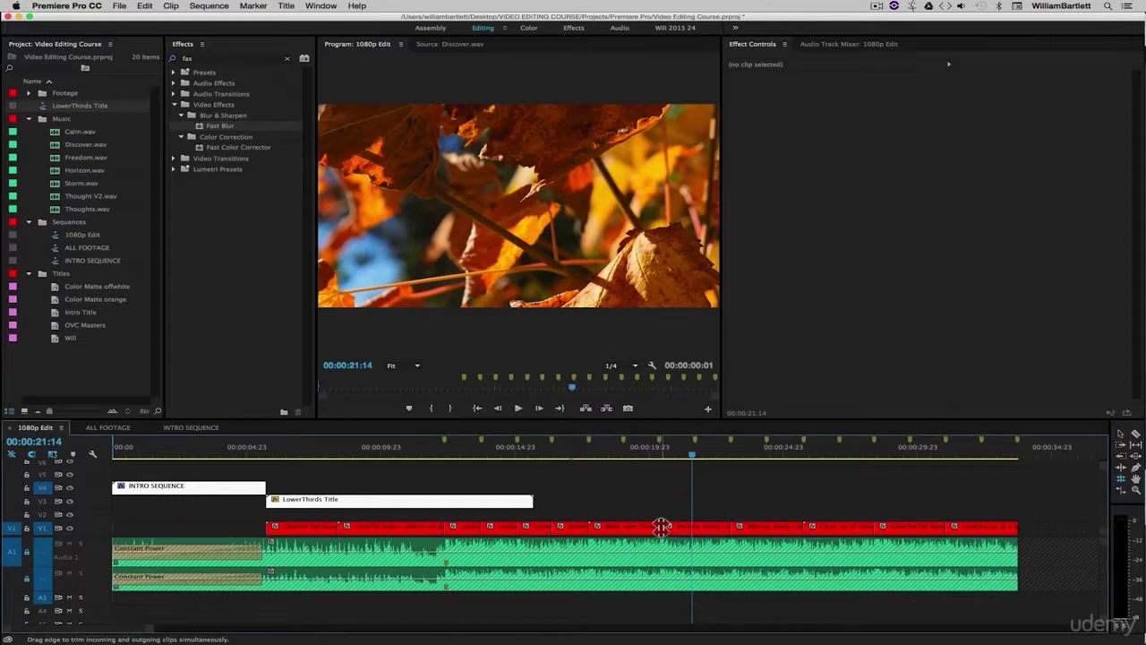
left_click_drag(661, 527, 627, 527)
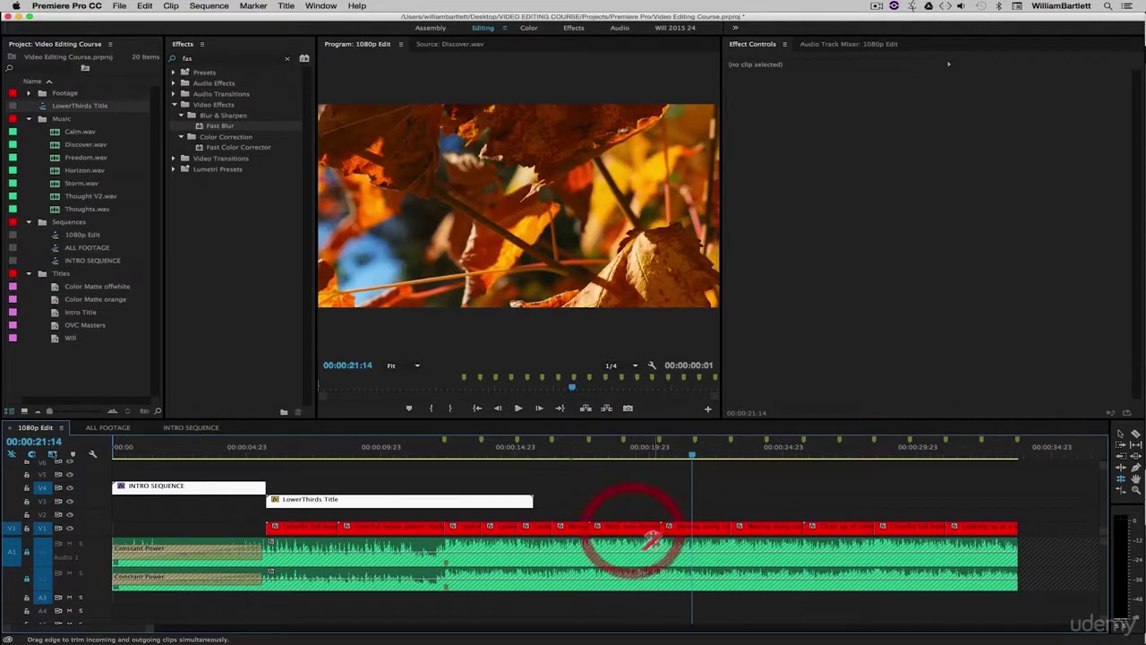
left_click_drag(867, 528, 845, 529)
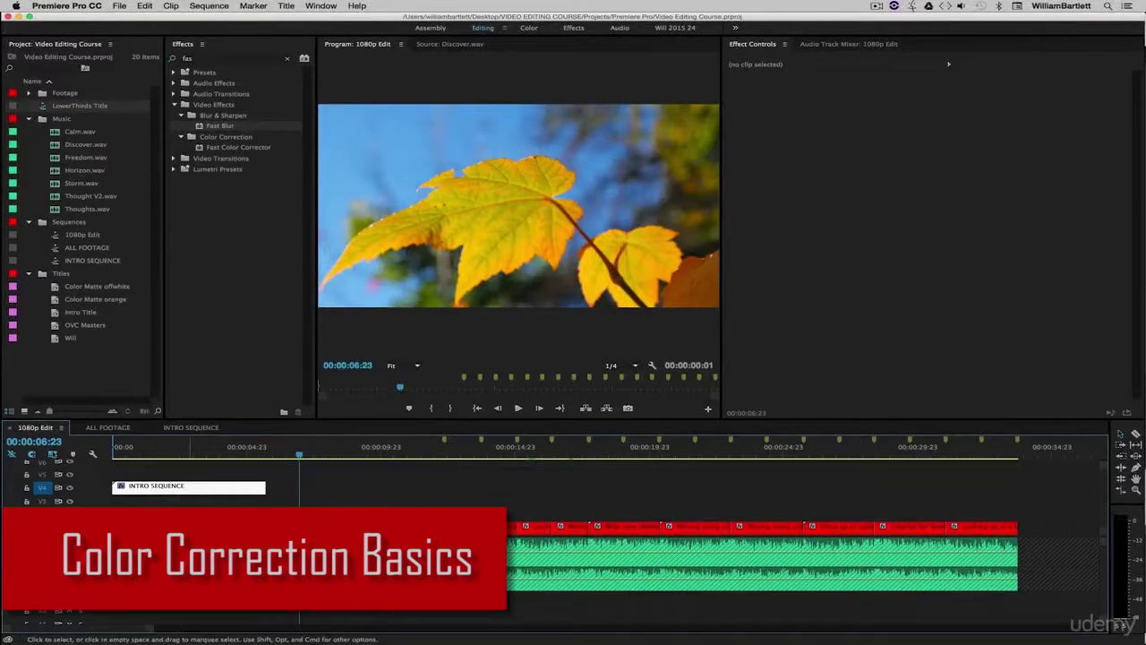
- Place the playhead at 00:00:07:17, clear the effects search and expand the Color Correction group of the video effects
left_click(319, 501)
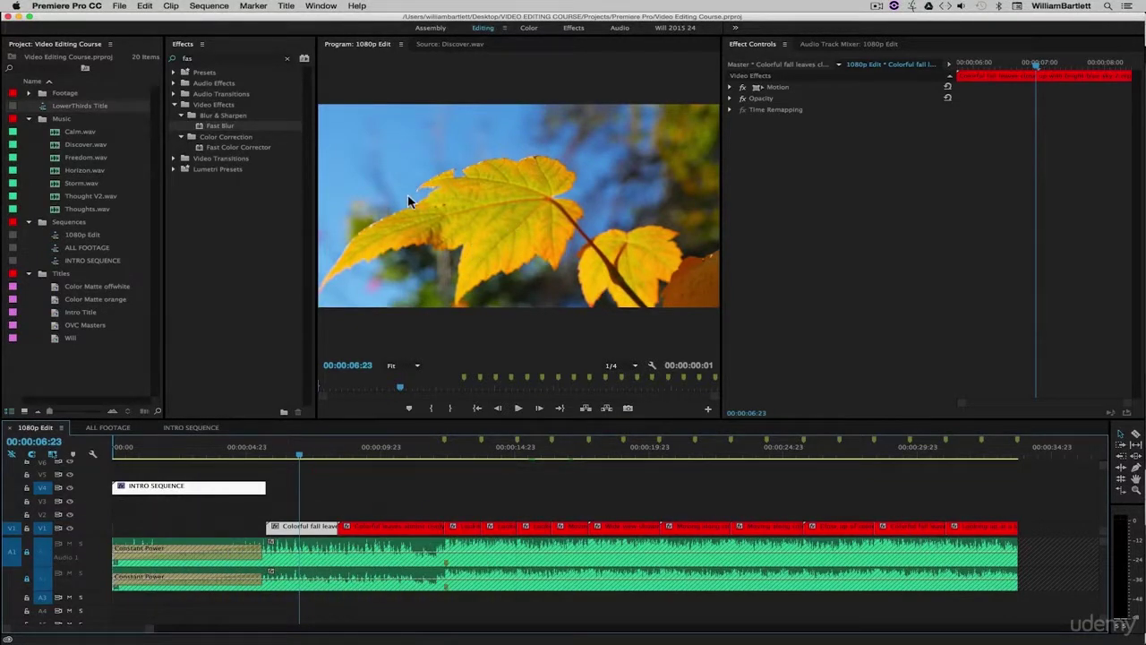
left_click(354, 453)
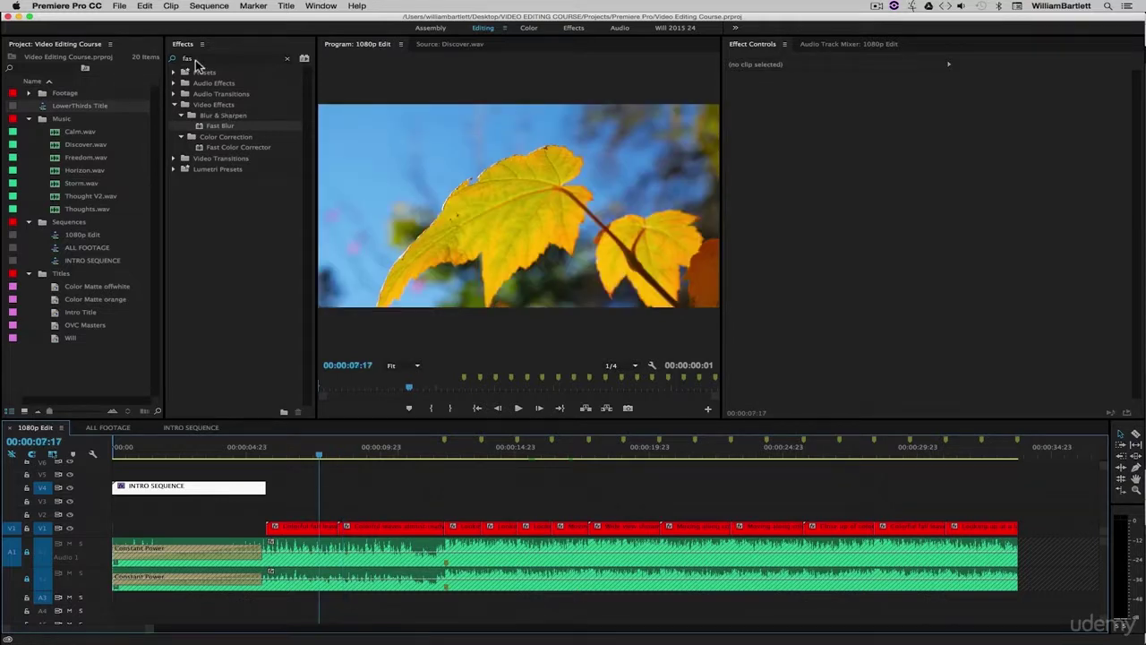
left_click(192, 60)
key("BackSpace")
left_click(238, 162)
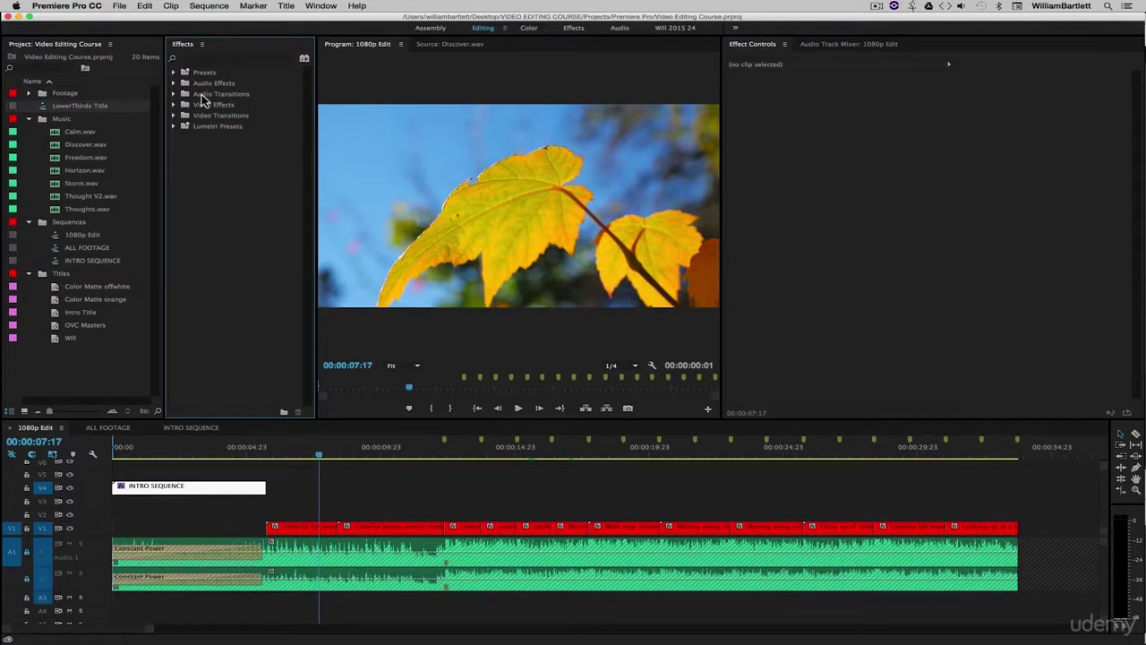
left_click(175, 104)
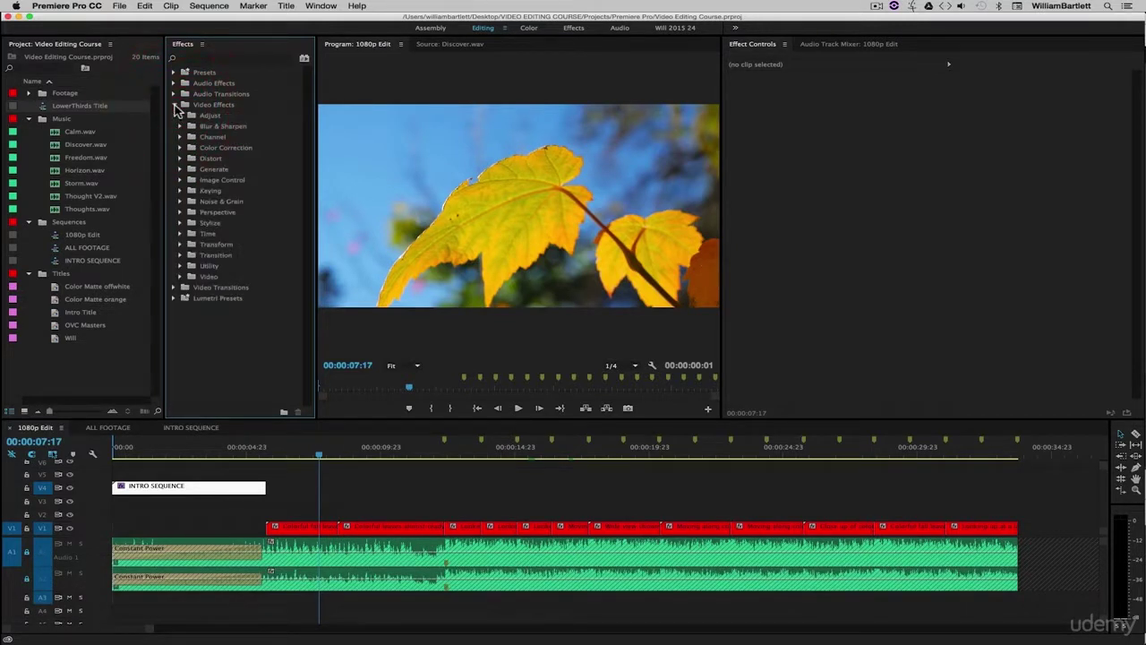
left_click(180, 149)
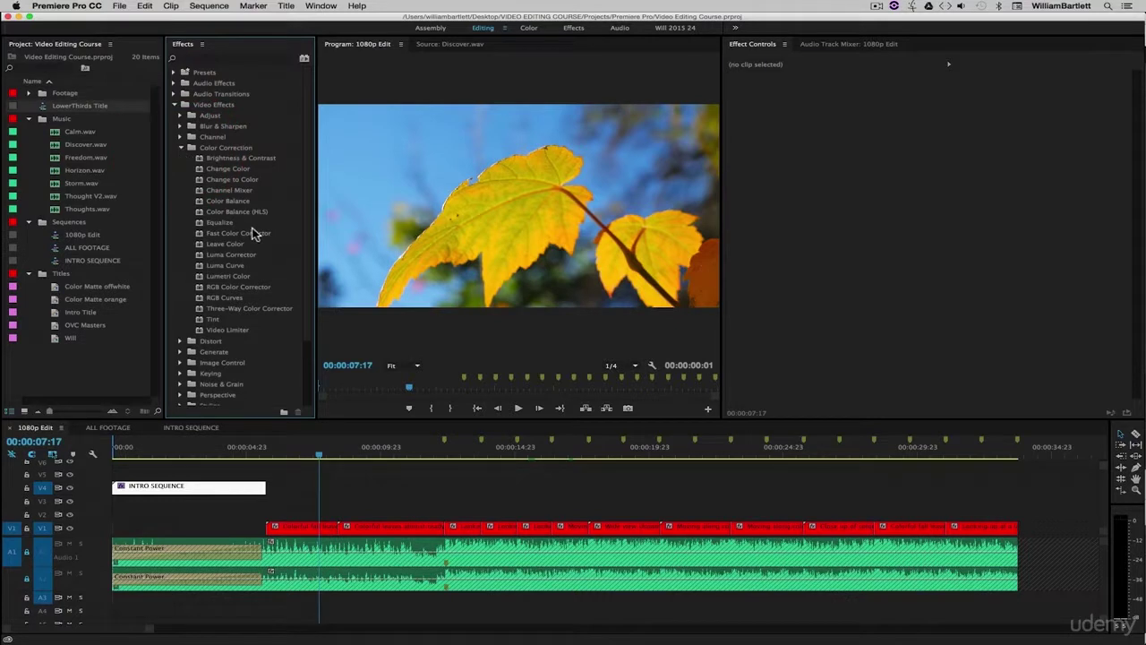
- Apply the Three-Way Color Corrector effect to the first Colorful fall leaves clip on V1
left_click(234, 299)
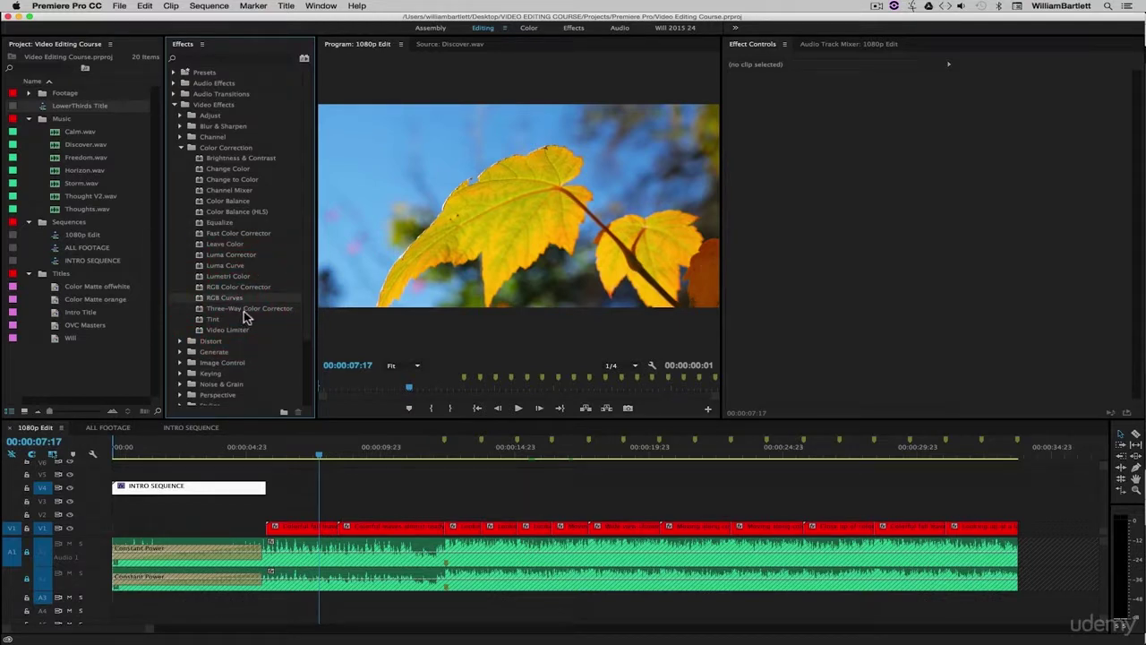
left_click(256, 235)
left_click(255, 308)
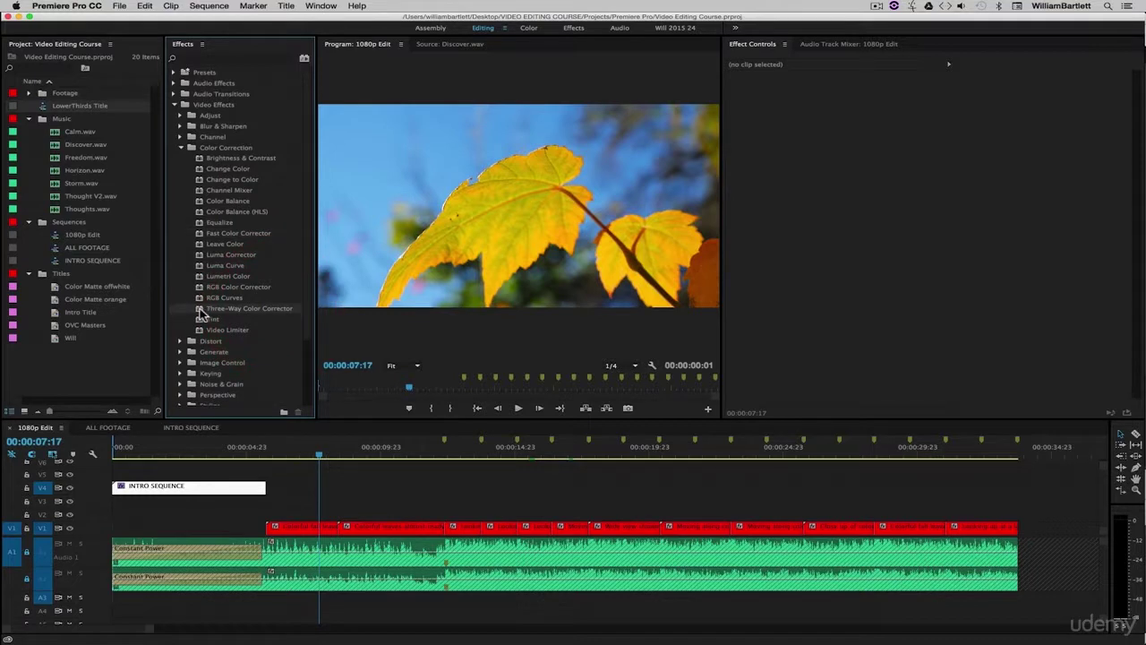
left_click_drag(203, 311, 308, 535)
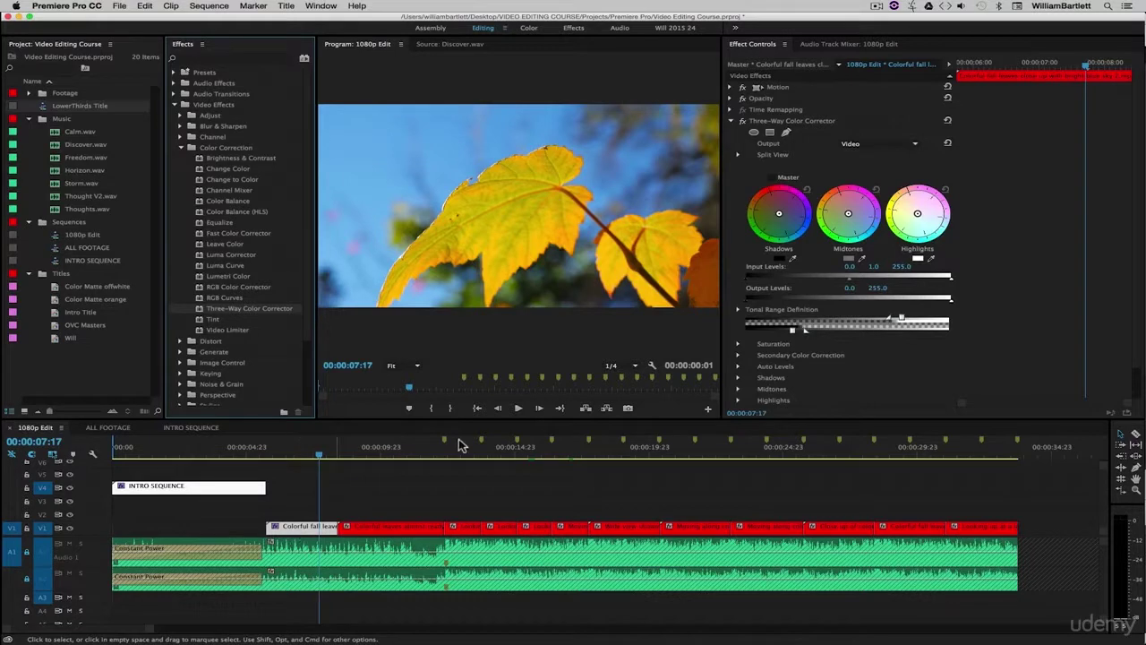
- Move the playhead to 00:00:09:04 and apply the Three-Way Color Corrector to the Colorful leaves almost ready clip on V1
left_click(358, 450)
left_click(388, 528)
left_click_drag(268, 312, 393, 525)
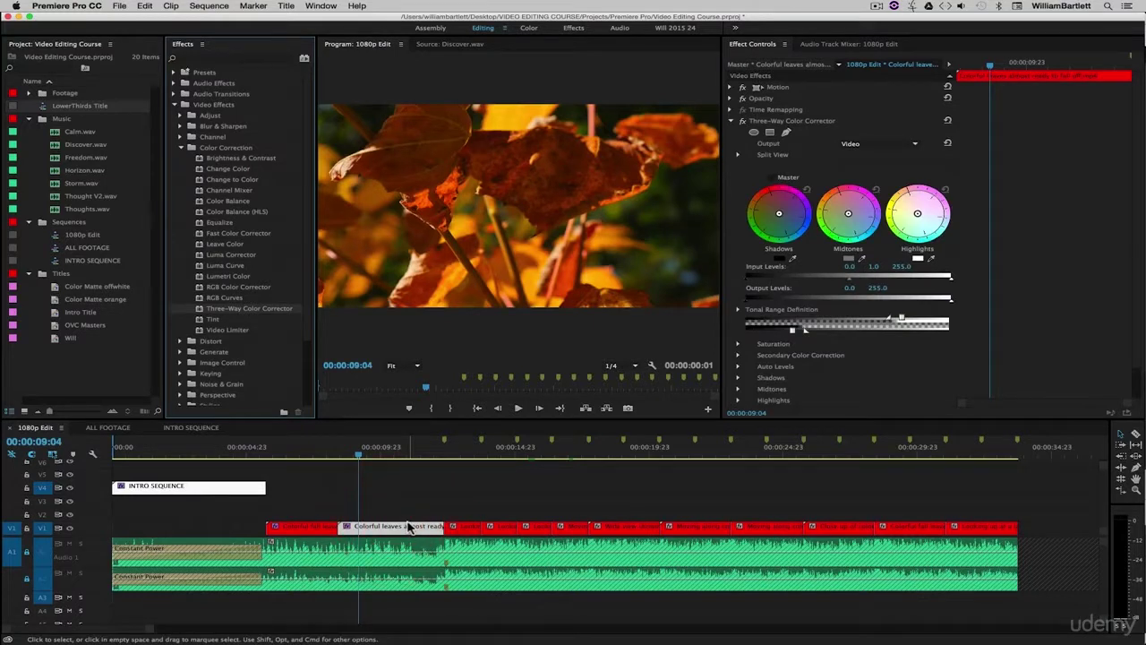
- At 00:00:07:21, select the first Colorful fall leaves clip and shift its Three-Way Color Corrector midtones slightly toward orange-red
left_click(314, 455)
left_click_drag(313, 455, 323, 456)
left_click(323, 528)
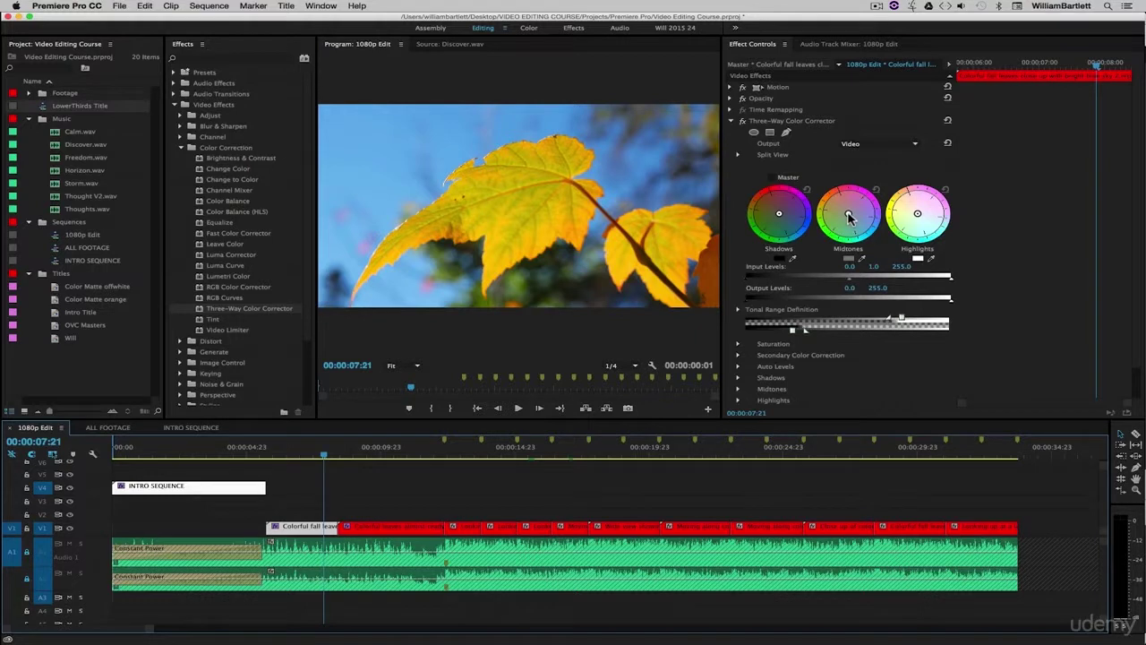
left_click_drag(847, 215, 843, 208)
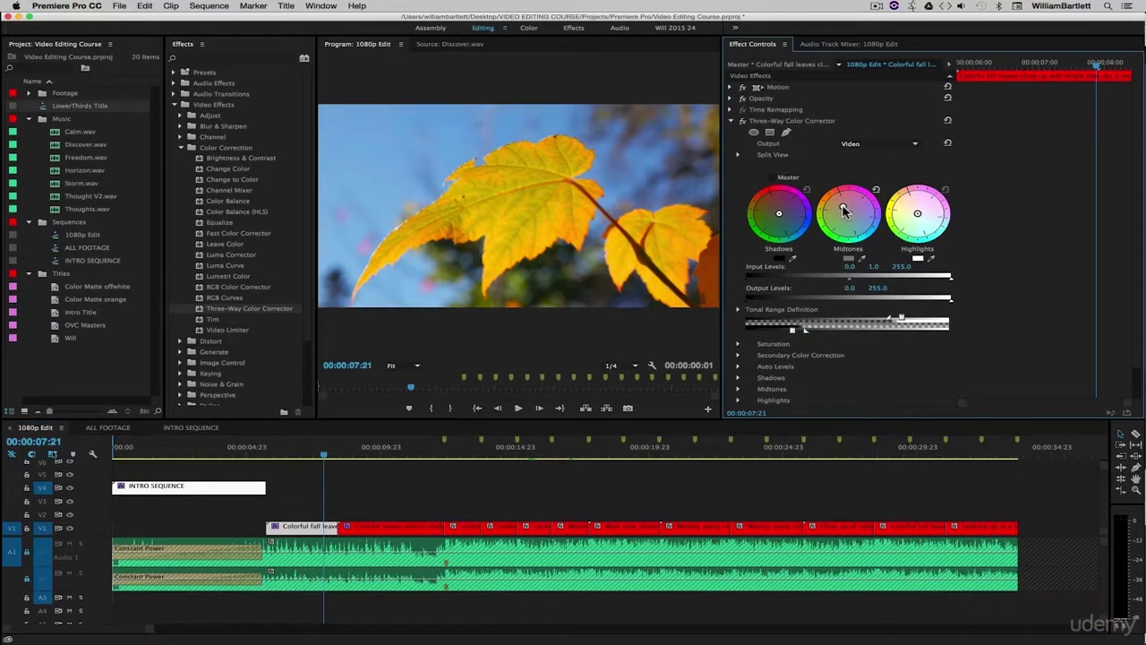
- Toggle the Three-Way Color Corrector on the first Colorful fall leaves clip to compare the image with and without it
left_click(743, 121)
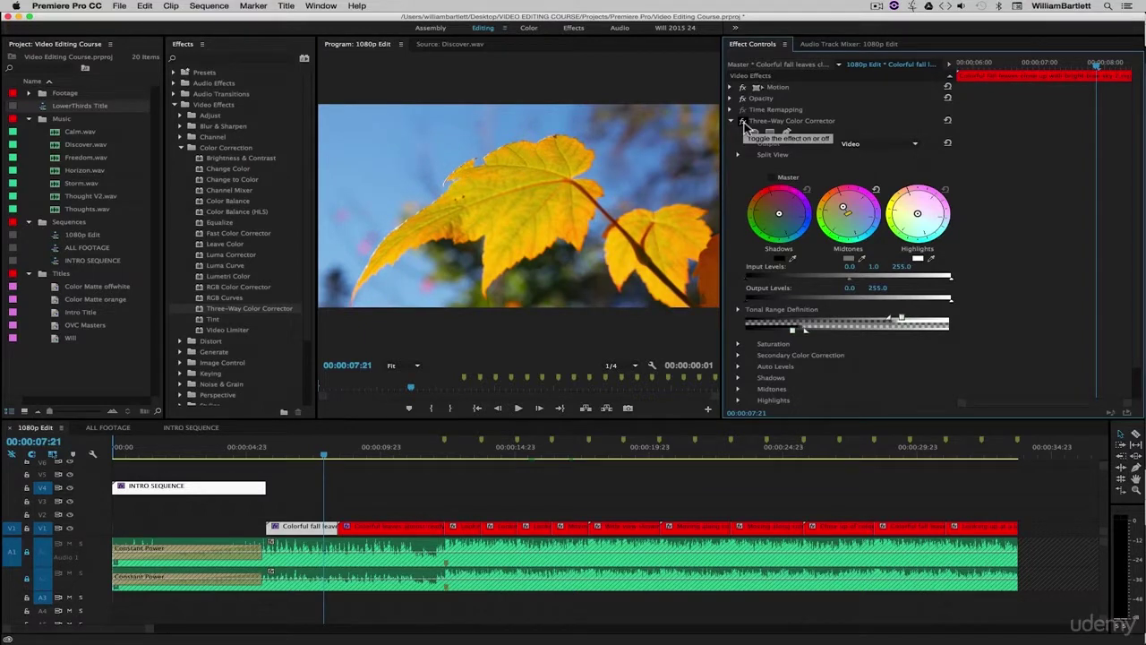
left_click(743, 121)
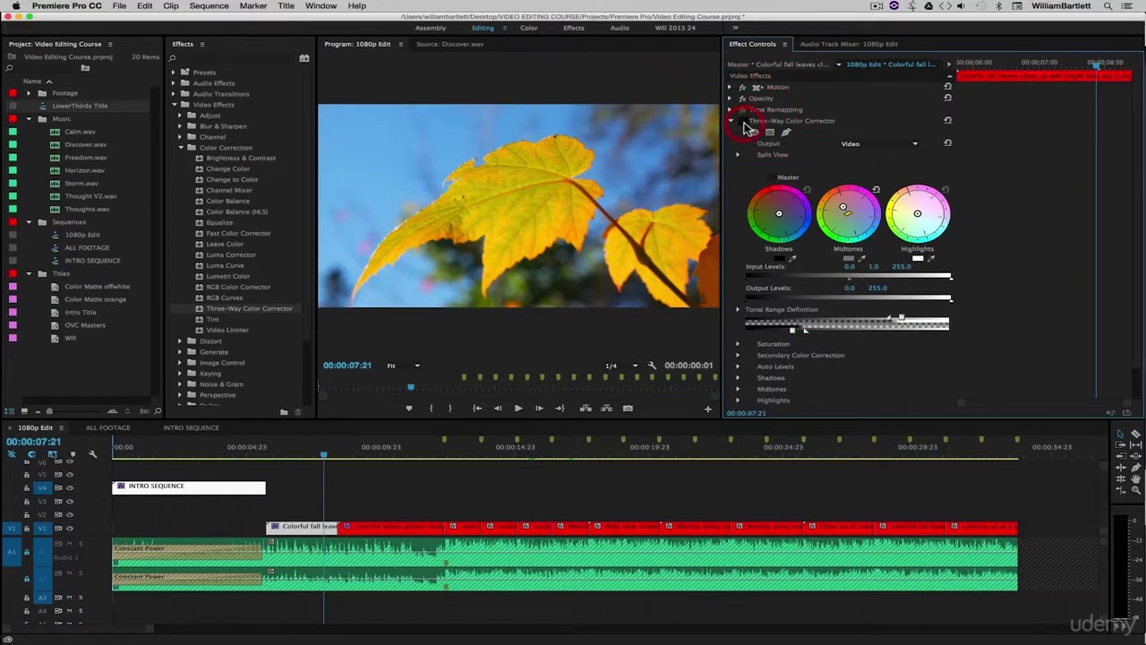
left_click(742, 121)
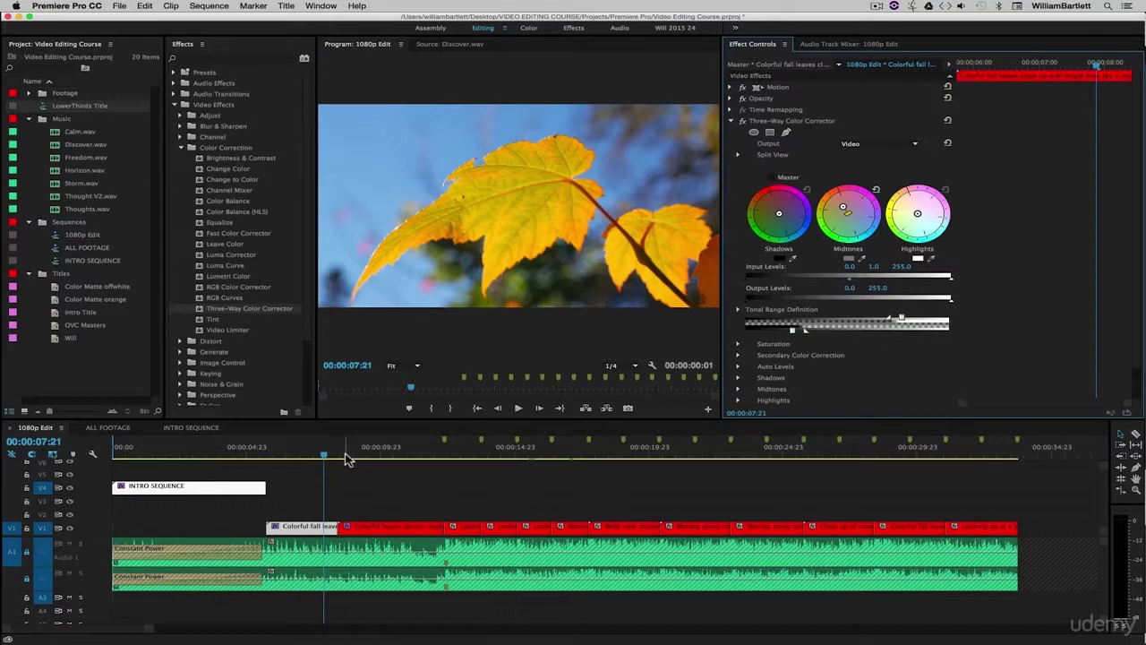
- On the Colorful leaves almost ready clip, shift the Three-Way Color Corrector midtones and shadows slightly toward blue-cyan and raise the midtone input level to 1.3
left_click_drag(324, 456, 341, 463)
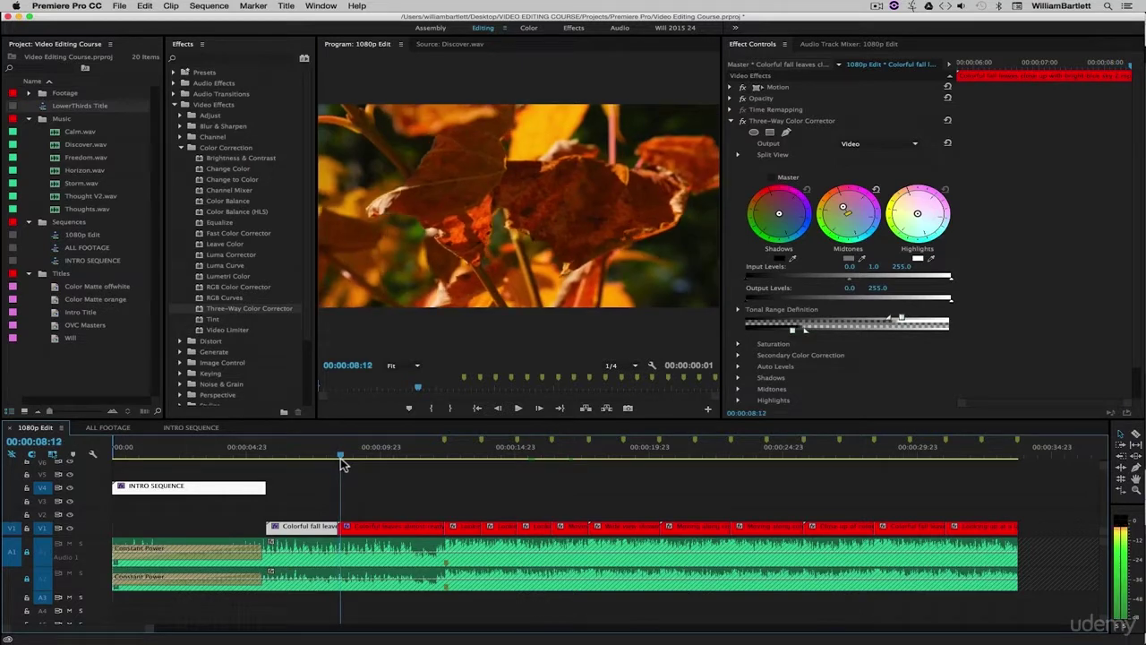
left_click(359, 529)
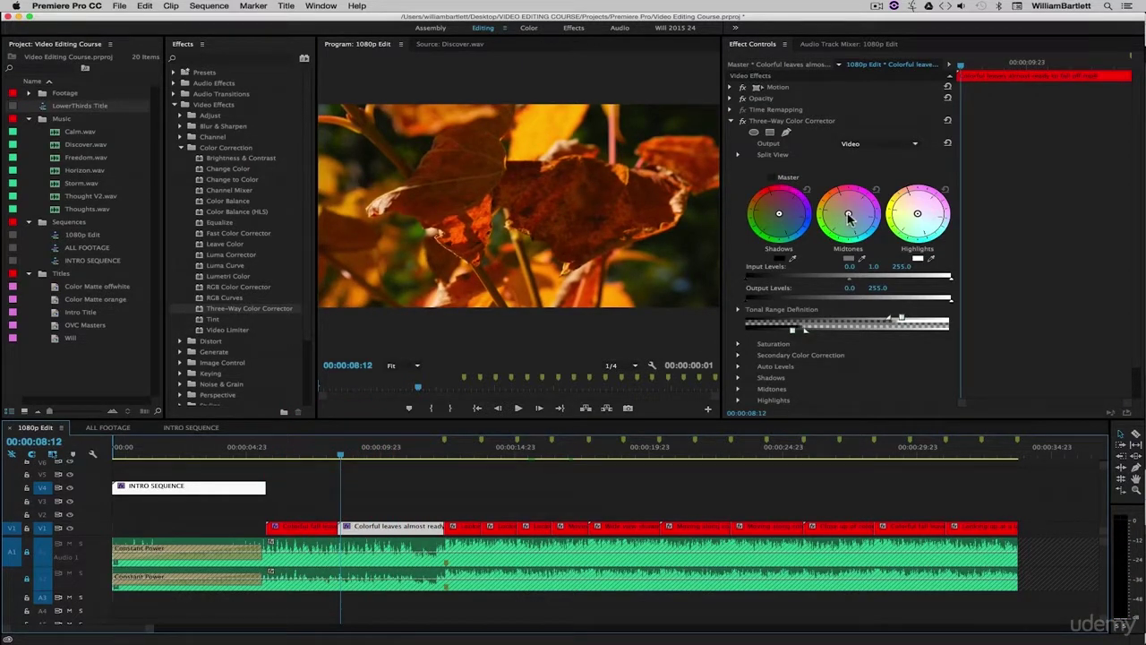
left_click_drag(849, 214, 853, 217)
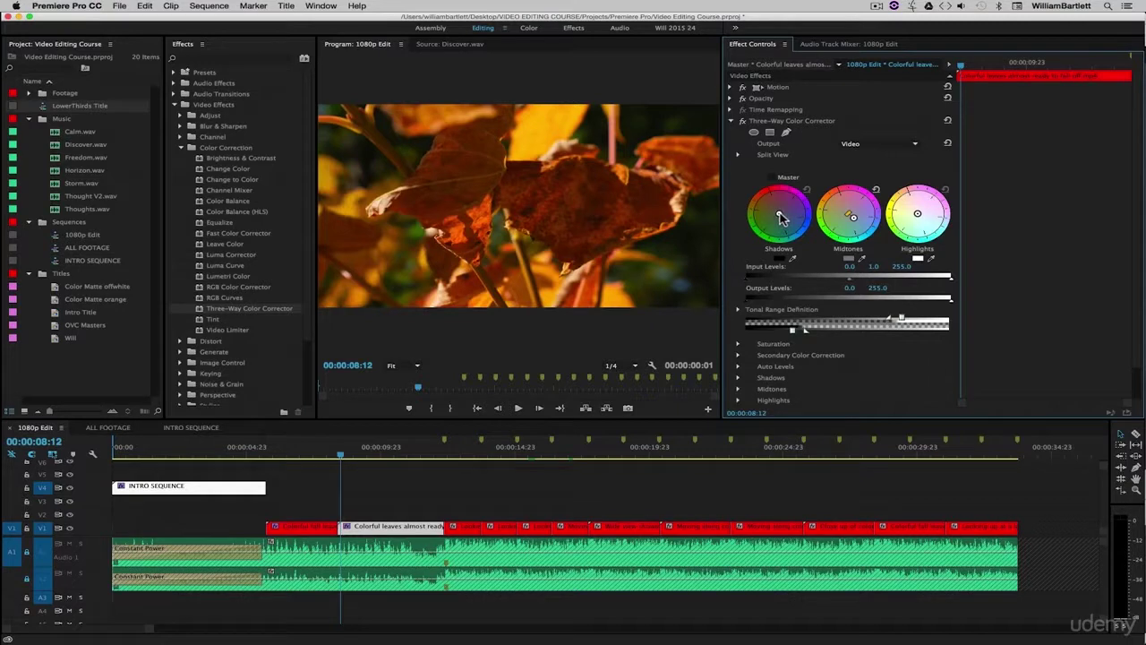
left_click_drag(780, 216, 782, 219)
left_click_drag(854, 283, 857, 284)
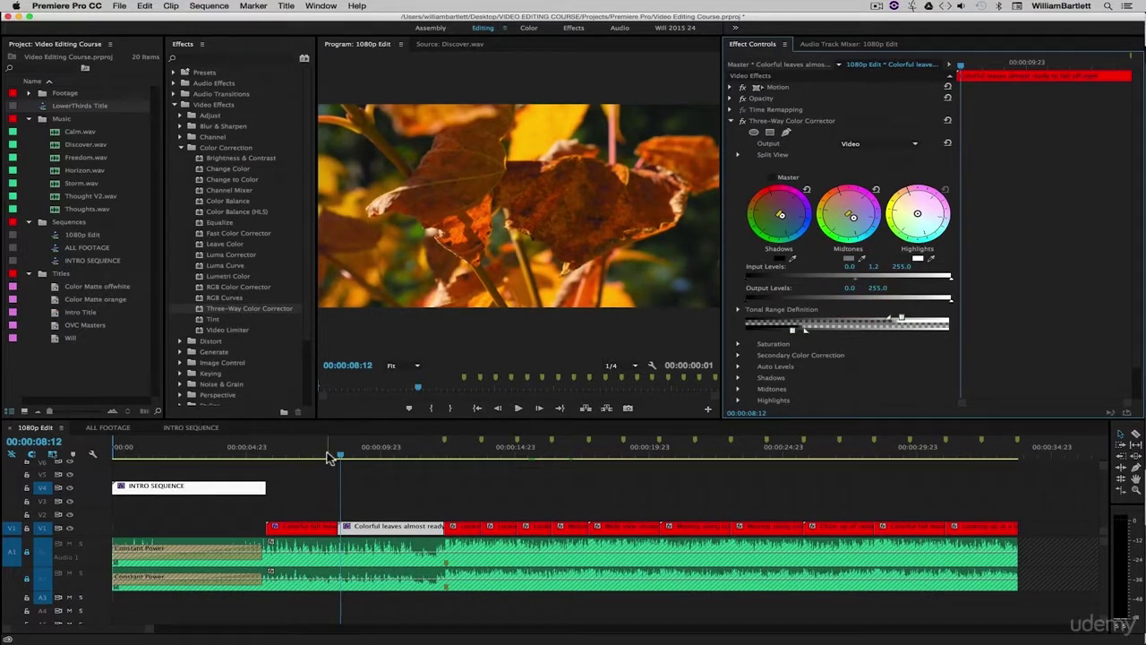
left_click_drag(339, 456, 340, 460)
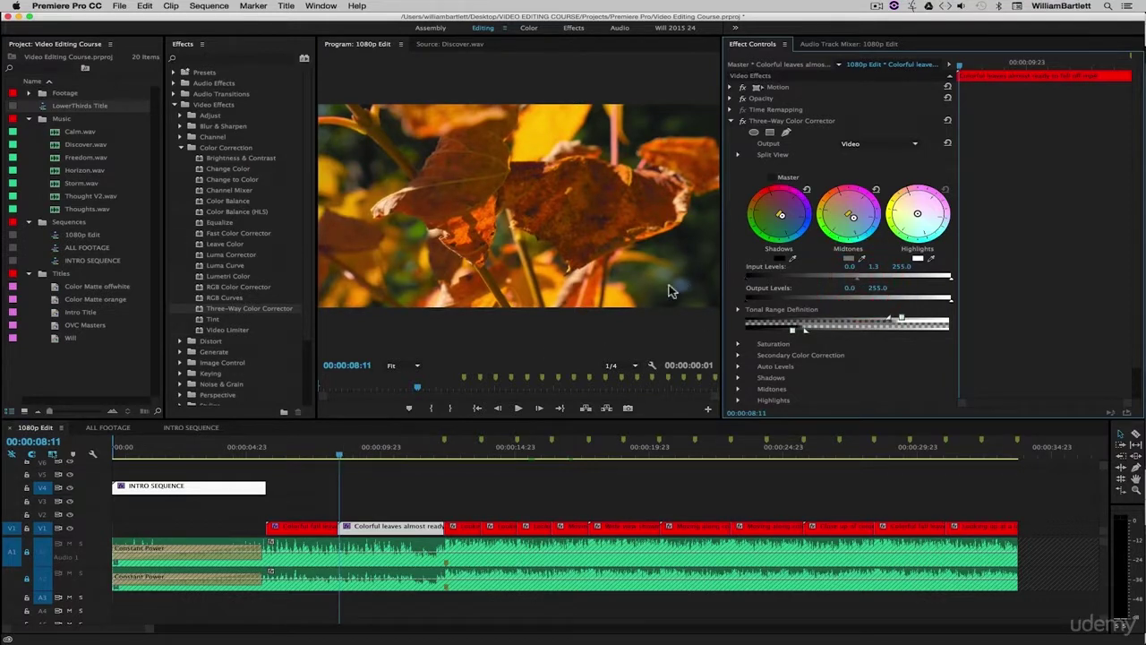
- Scrub across the cut between the first two leaf clips and toggle the second clip's color corrector to compare the match
left_click_drag(348, 461, 334, 460)
left_click(339, 459)
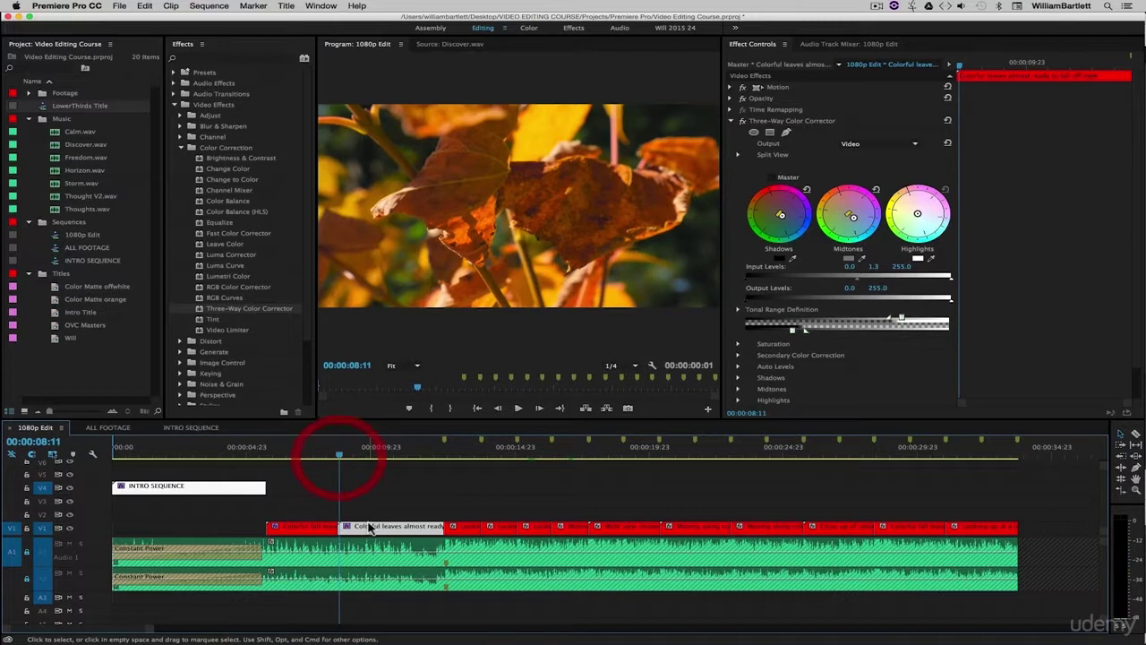
left_click(742, 124)
left_click(742, 122)
left_click(742, 122)
left_click(743, 122)
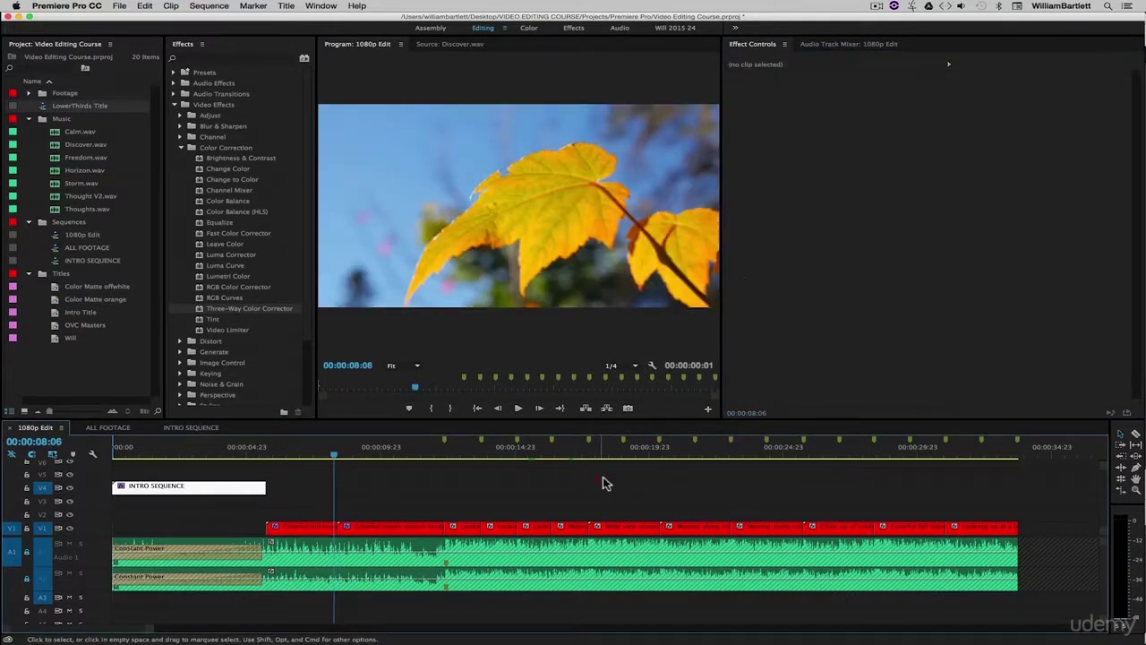
- For the first Colorful fall leaves clip, set the corrector's black input level to 5.9 and white output level to 248.3
left_click(325, 527)
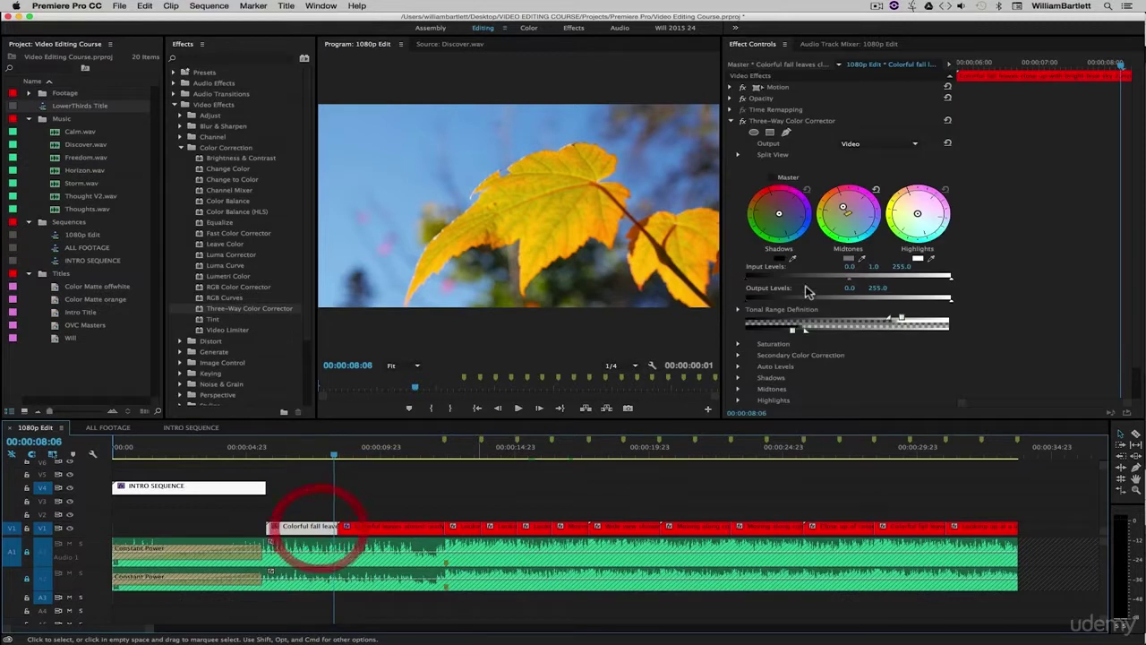
left_click(750, 281)
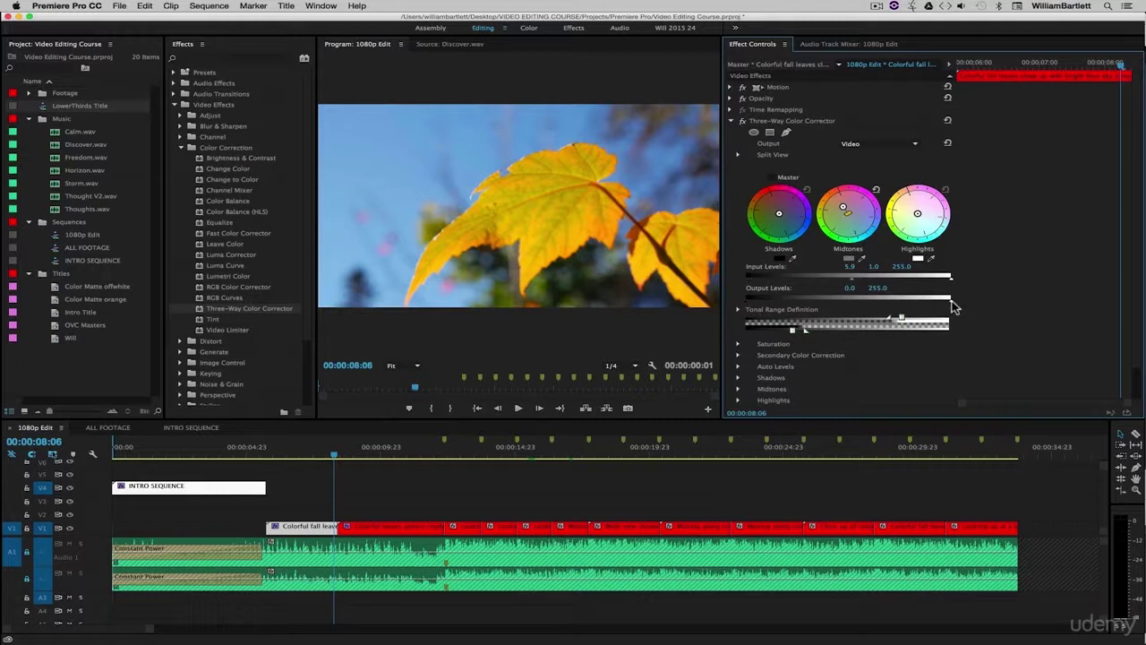
mouse_move(951, 304)
left_mouse_down()
mouse_move(883, 308)
mouse_move(961, 308)
mouse_move(948, 307)
left_mouse_up()
- Step back and forth across the cut near 00:00:08:10 to compare the color match of the two leaf clips
left_click_drag(338, 454, 345, 456)
left_click(330, 456)
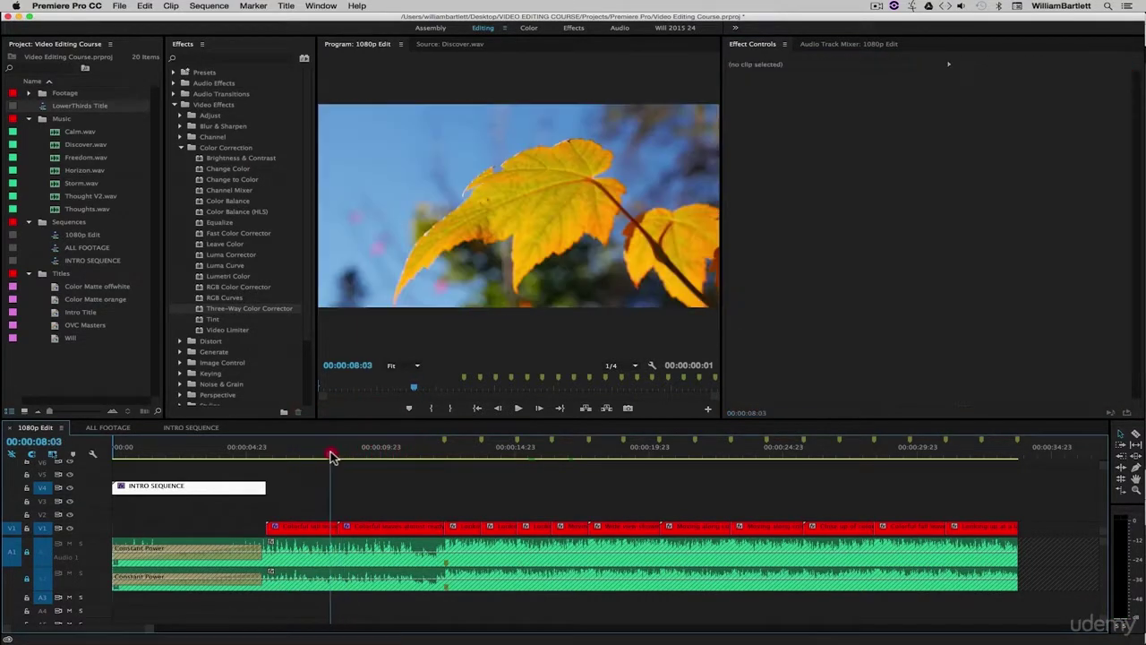
mouse_move(330, 455)
left_mouse_down()
mouse_move(345, 459)
mouse_move(334, 457)
left_mouse_up()
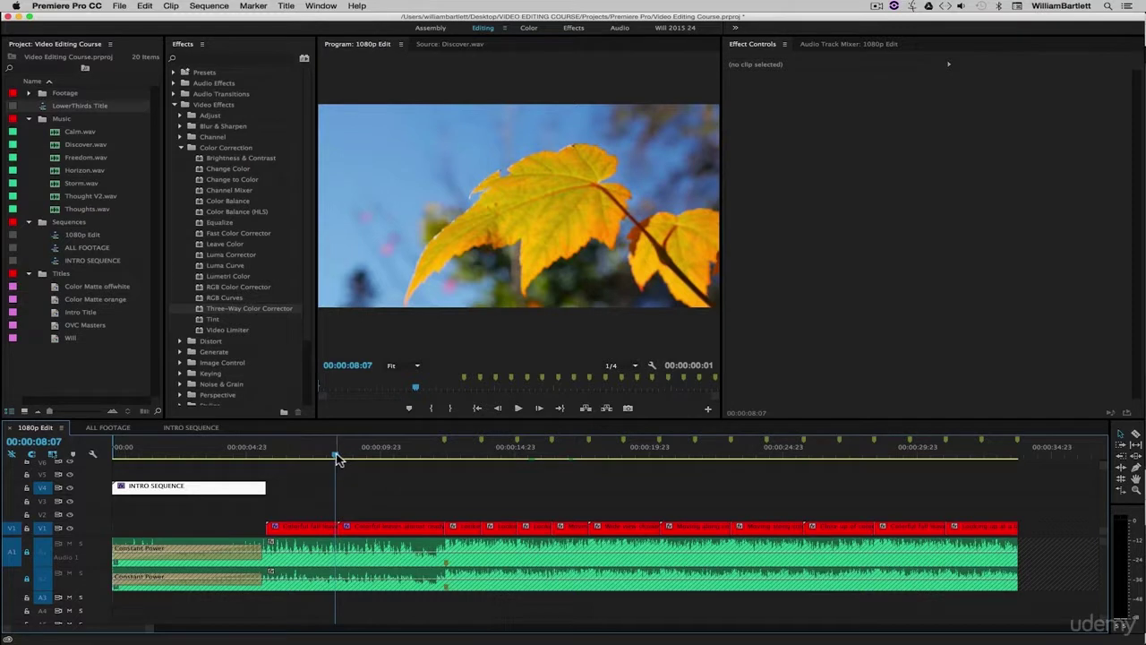
key("Down")
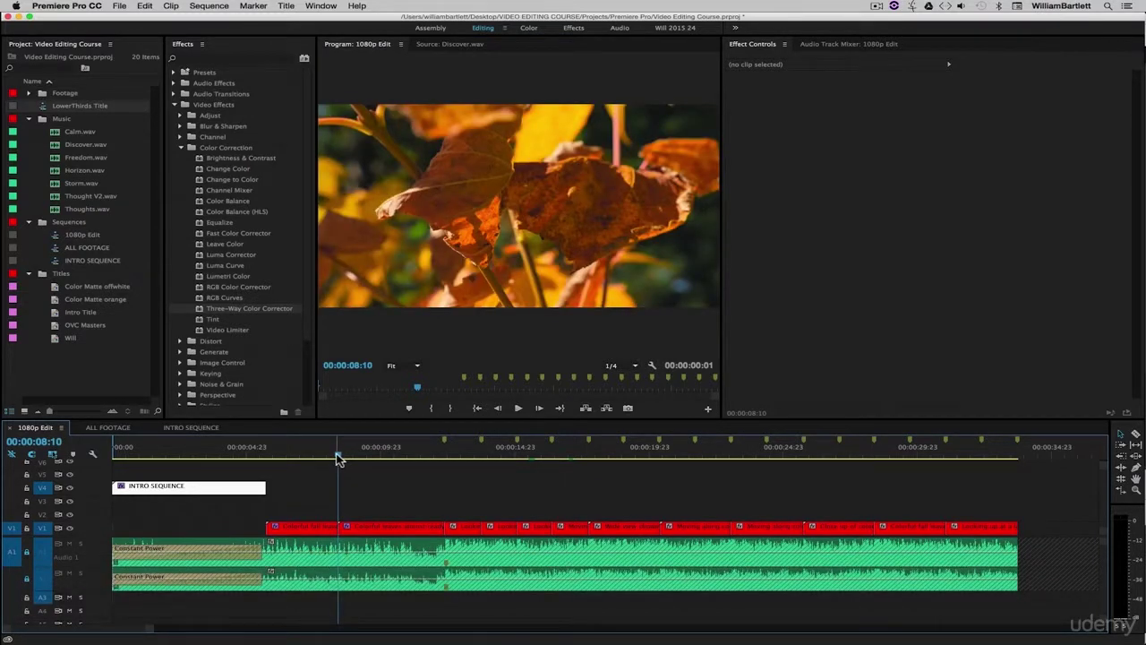
key("Left")
key("Right")
key("Left")
key("Right")
key("Left")
key("Right")
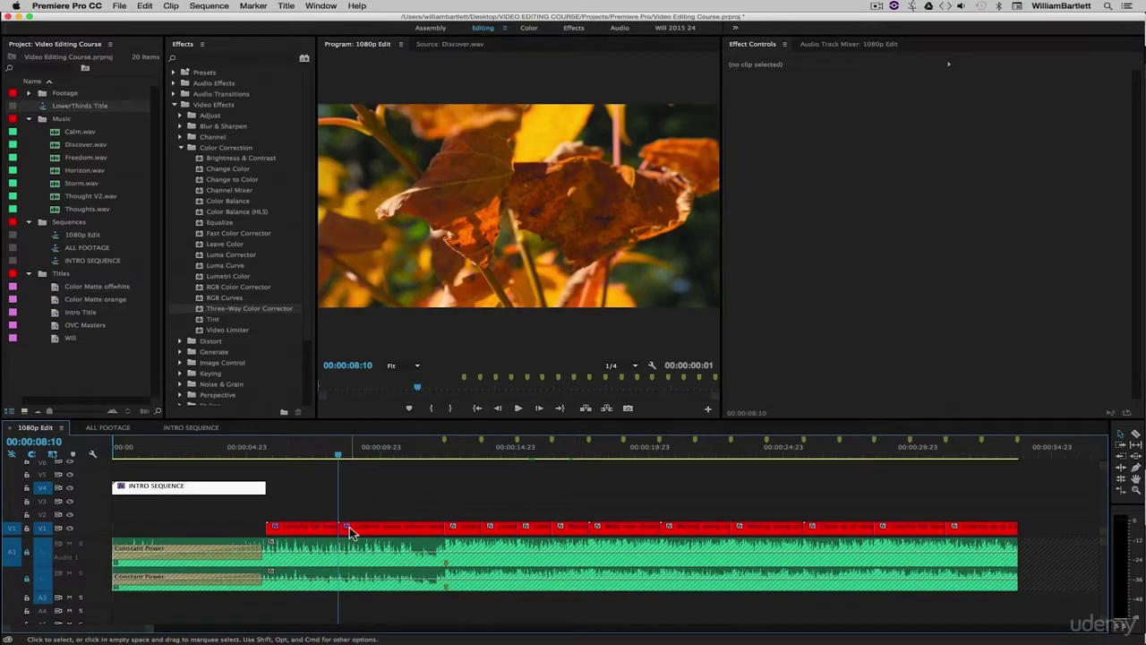
left_click(396, 492)
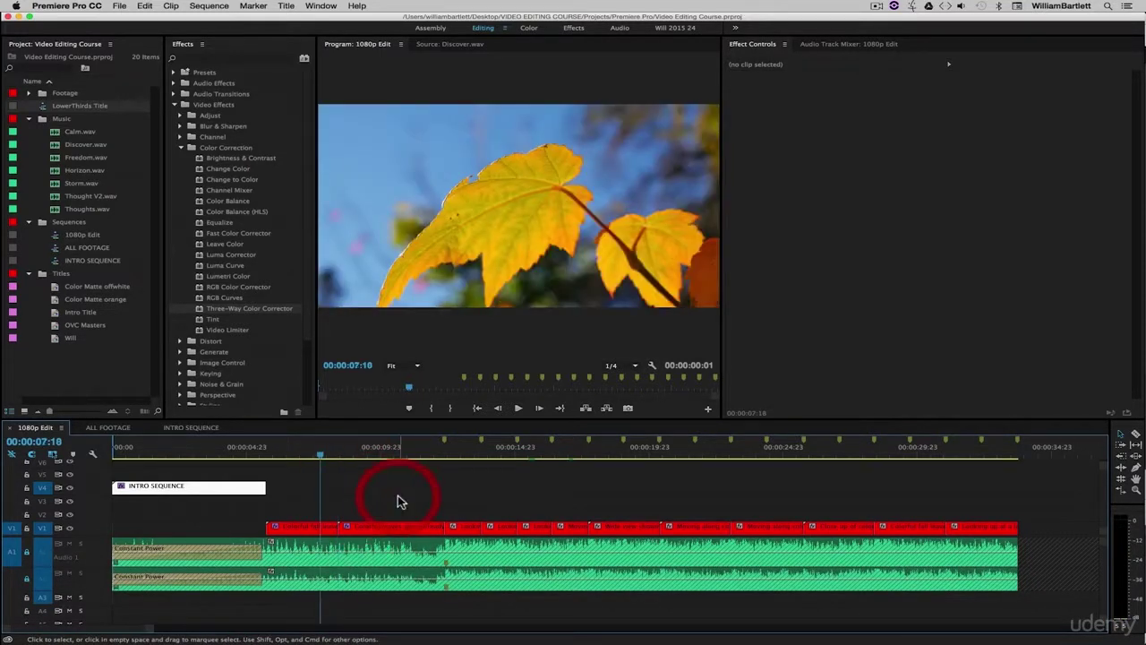
- Try a Master Saturation of 200 on the first Colorful fall leaves clip, compare with the effect off, and return it to 100
left_click(308, 528)
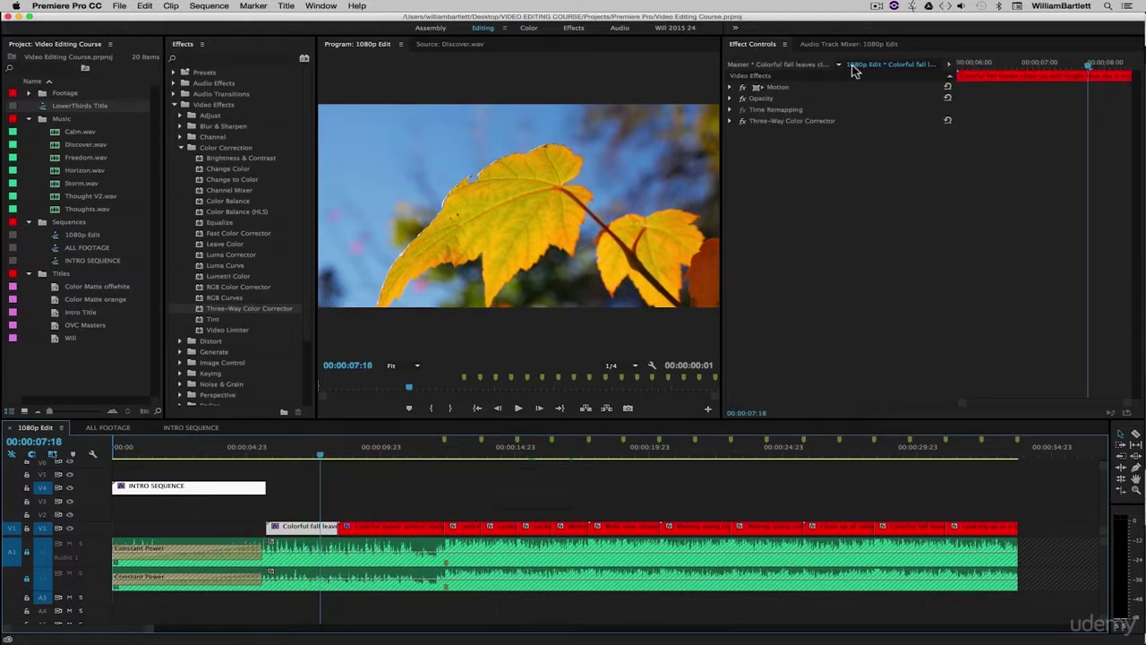
left_click(730, 121)
scroll(985, 242, "down", 1)
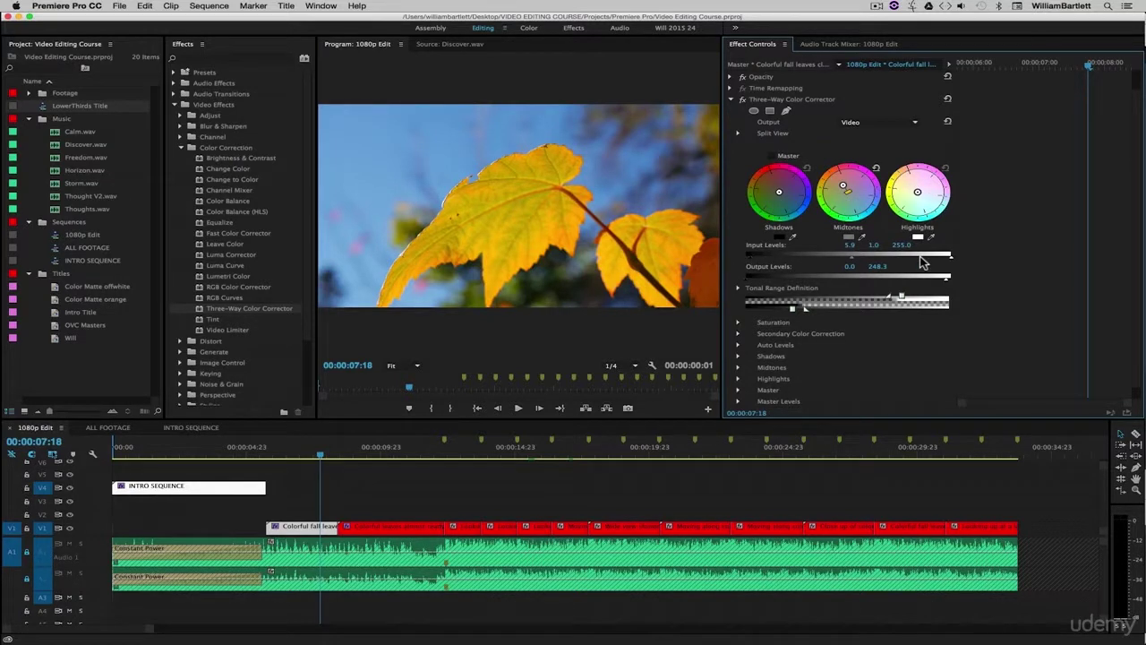
left_click(739, 322)
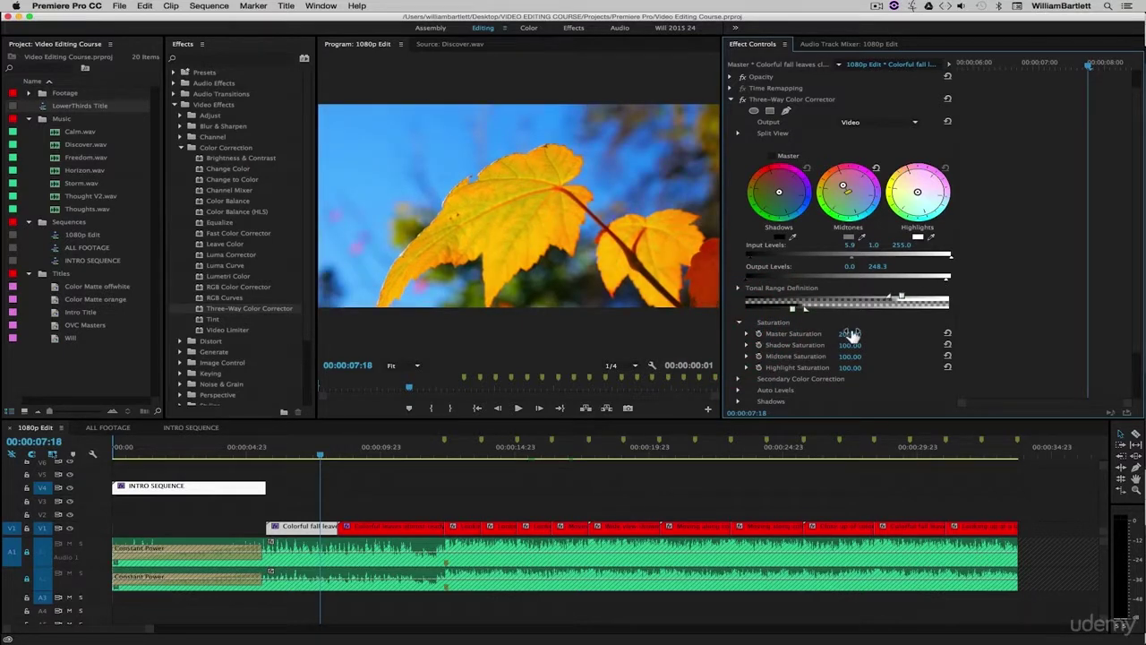
left_click(745, 101)
left_click(743, 100)
left_click(743, 100)
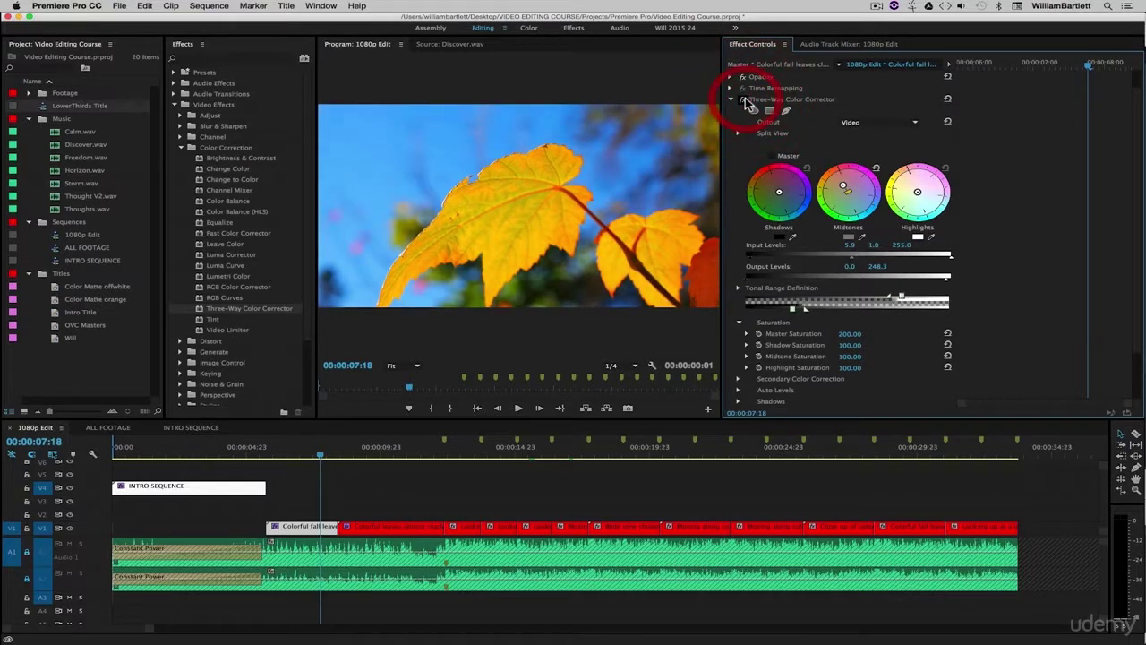
left_click(851, 333)
type("100")
key("Return")
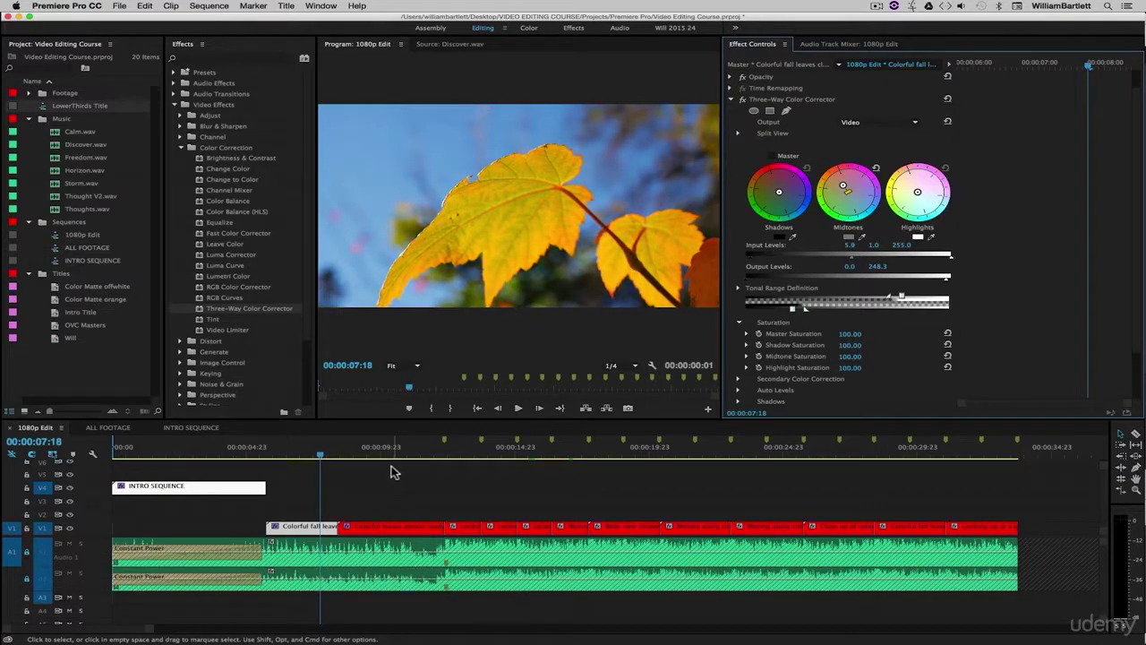
- At 00:00:09:13, try a Master Saturation of 150 on the Colorful leaves almost ready clip and compare with the effect off
left_click(369, 453)
left_click(394, 528)
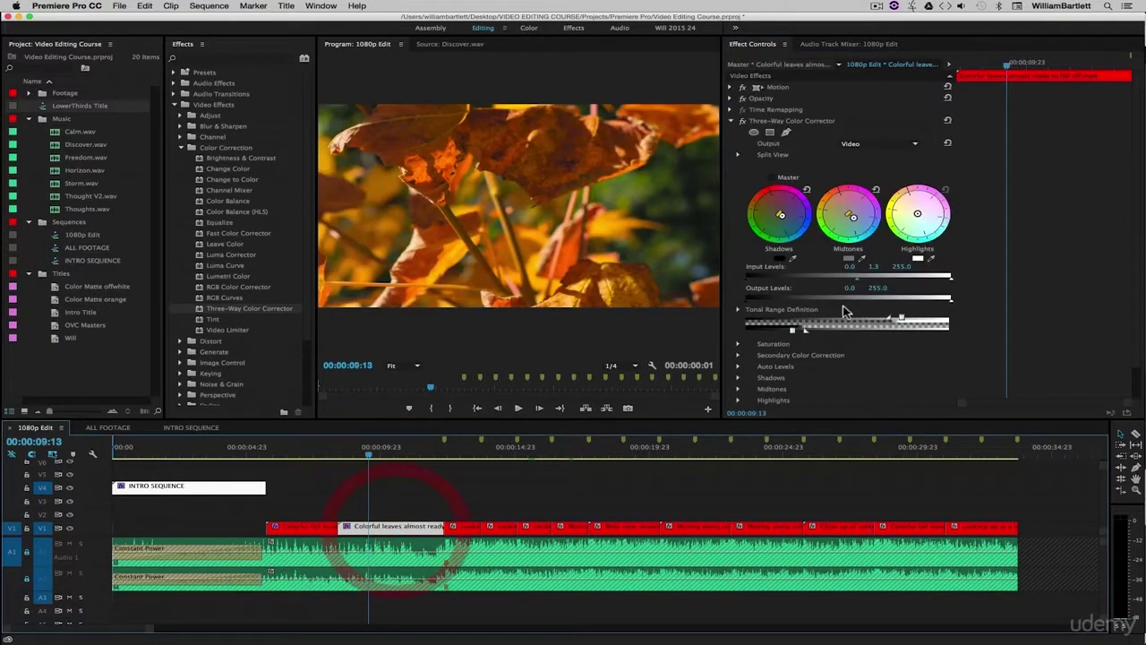
left_click(739, 344)
left_click(851, 354)
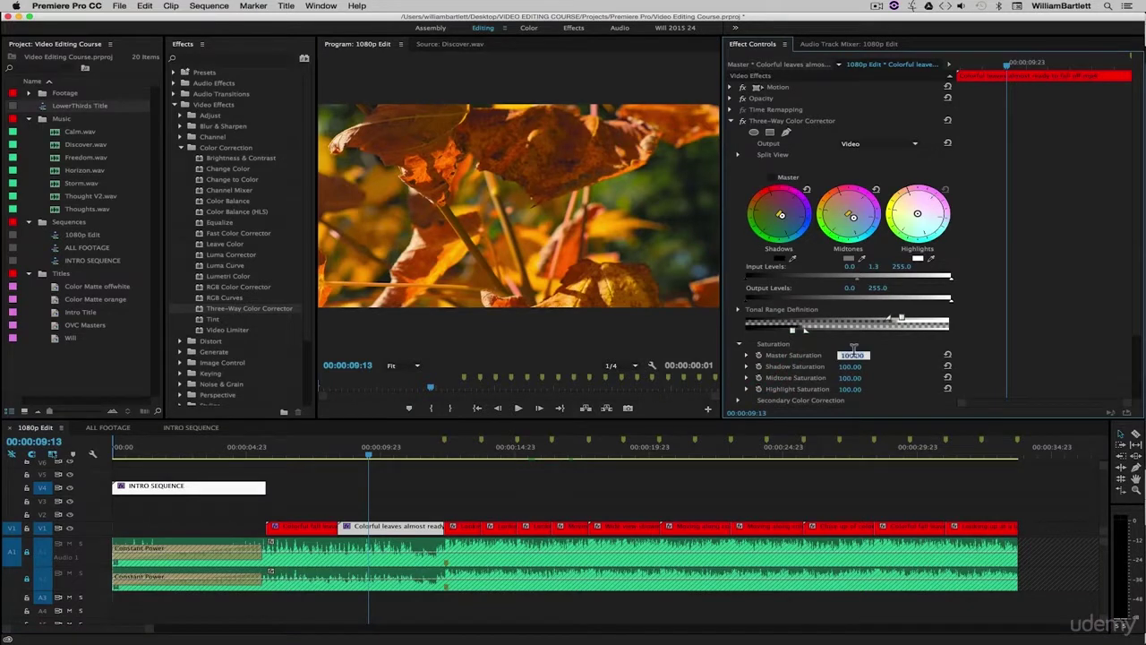
type("150")
key("Return")
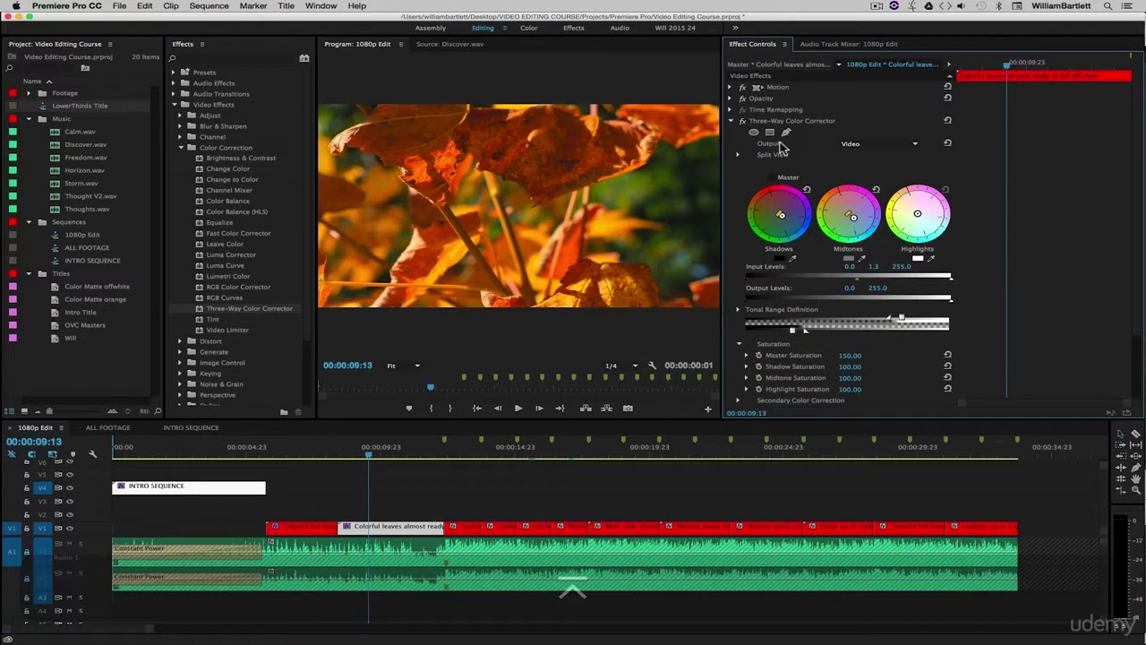
left_click(743, 120)
left_click(742, 120)
- Return the Colorful leaves almost ready clip's Master Saturation to 100 and save the project
left_click(852, 354)
type("100")
key("Return")
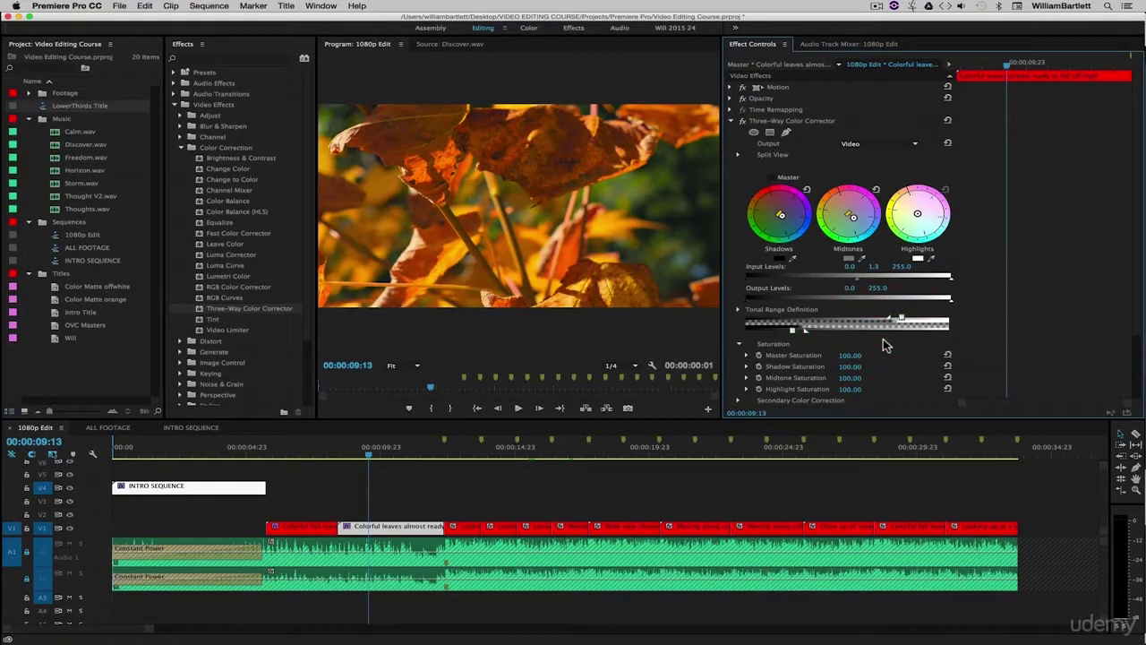
key("super")
key("super+s")
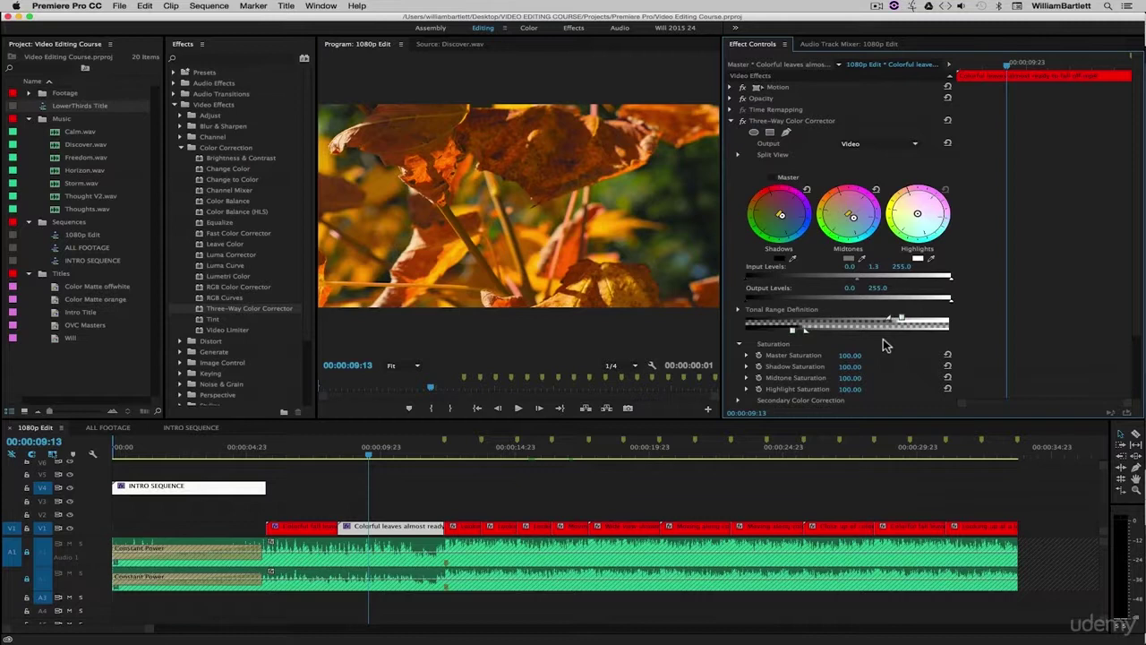
- Reselect the Colorful leaves almost ready clip and review its Three-Way Color Corrector settings
left_click(401, 501)
left_click(385, 527)
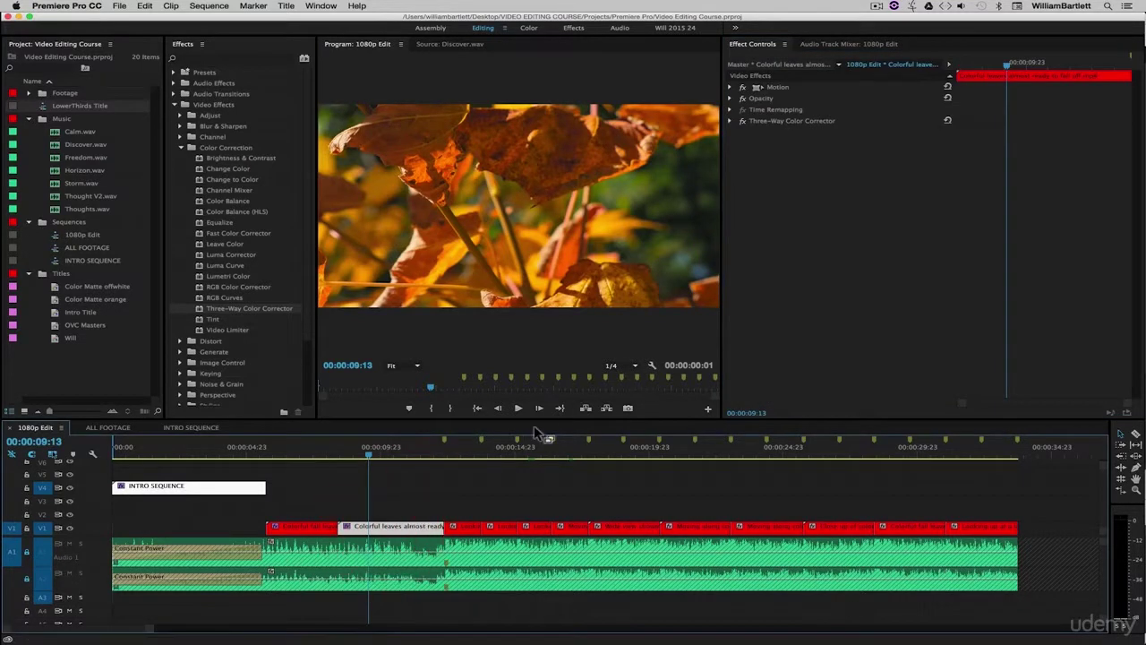
left_click(730, 120)
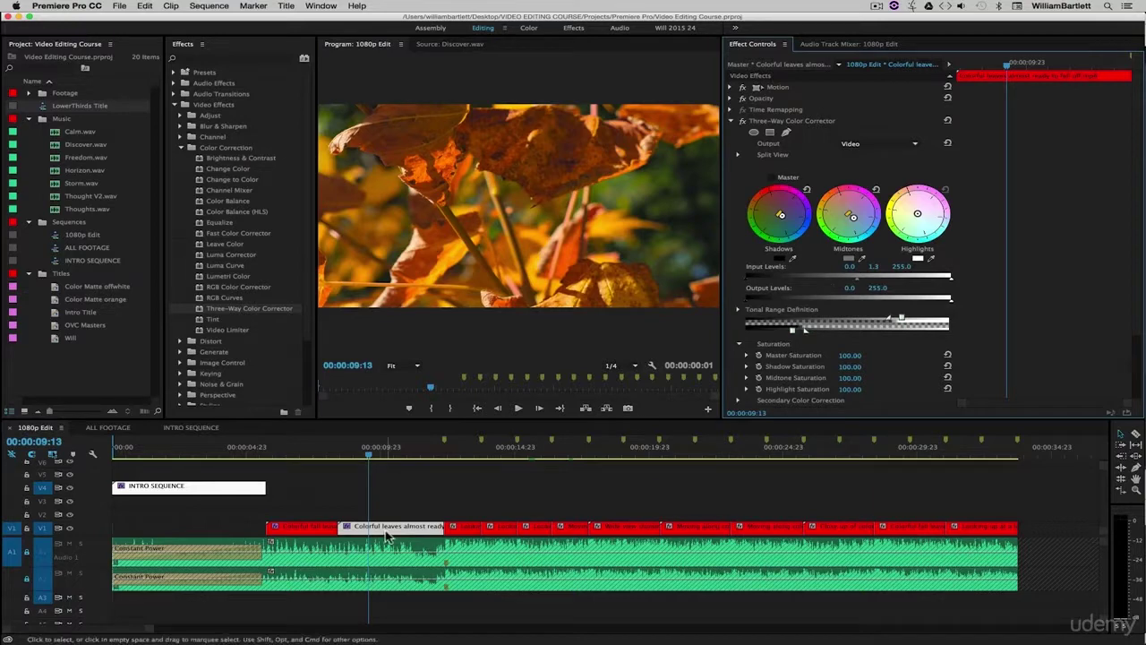
- Select the first Colorful fall leaves clip on V1, collapse its Three-Way Color Corrector settings and place the playhead at 00:00:07:10
left_click(311, 531)
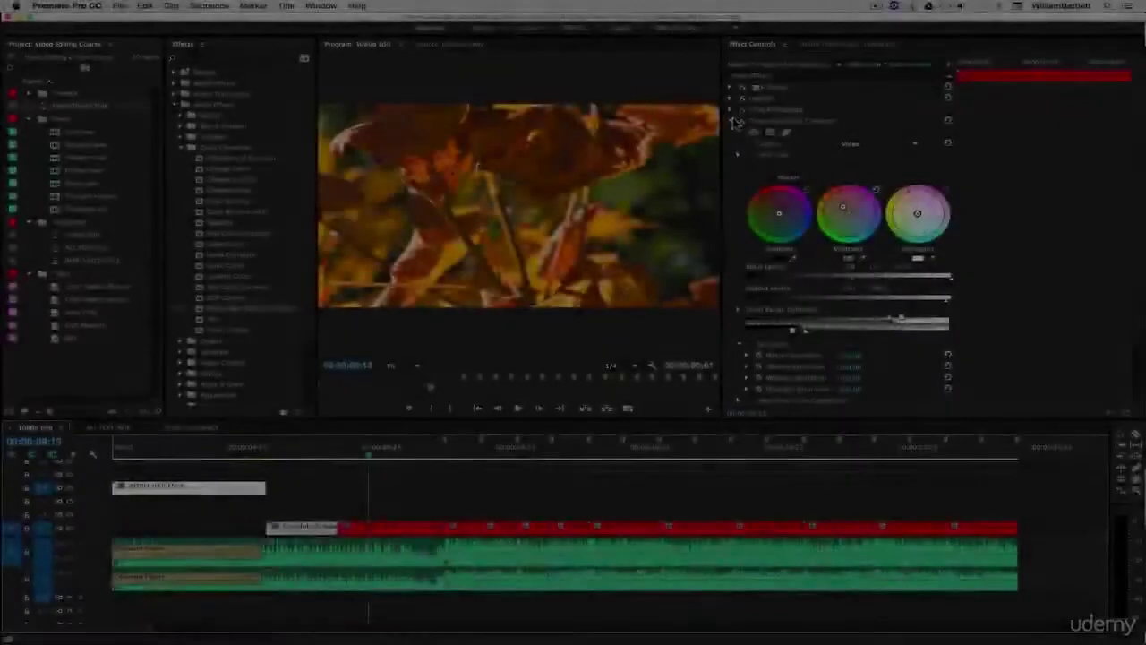
left_click(729, 121)
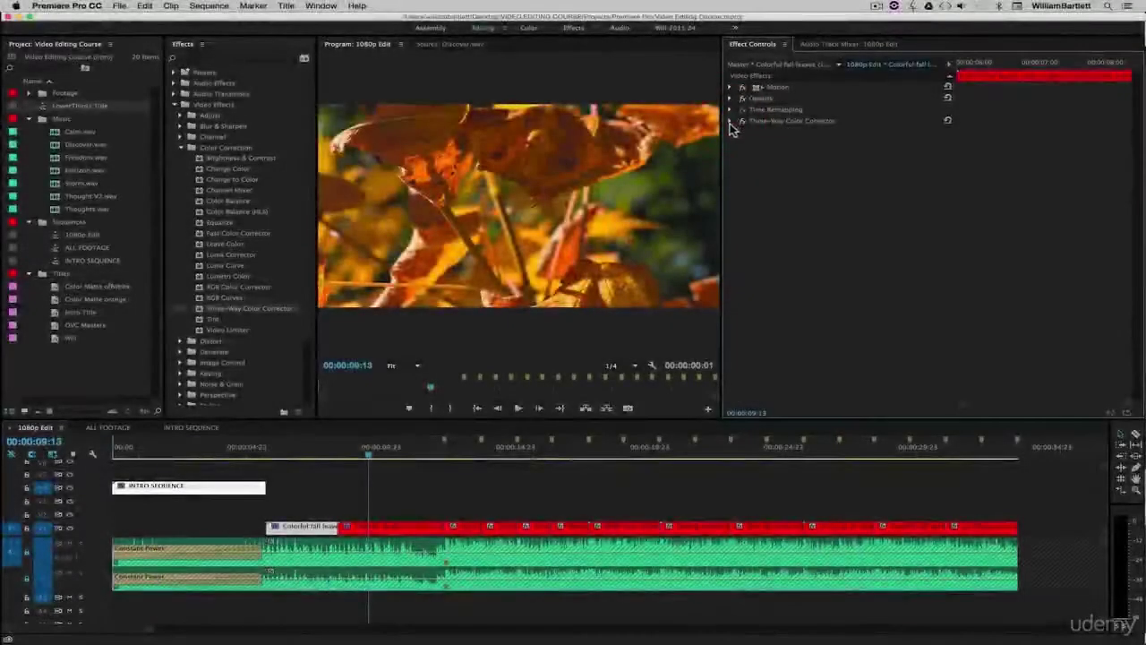
left_click(438, 492)
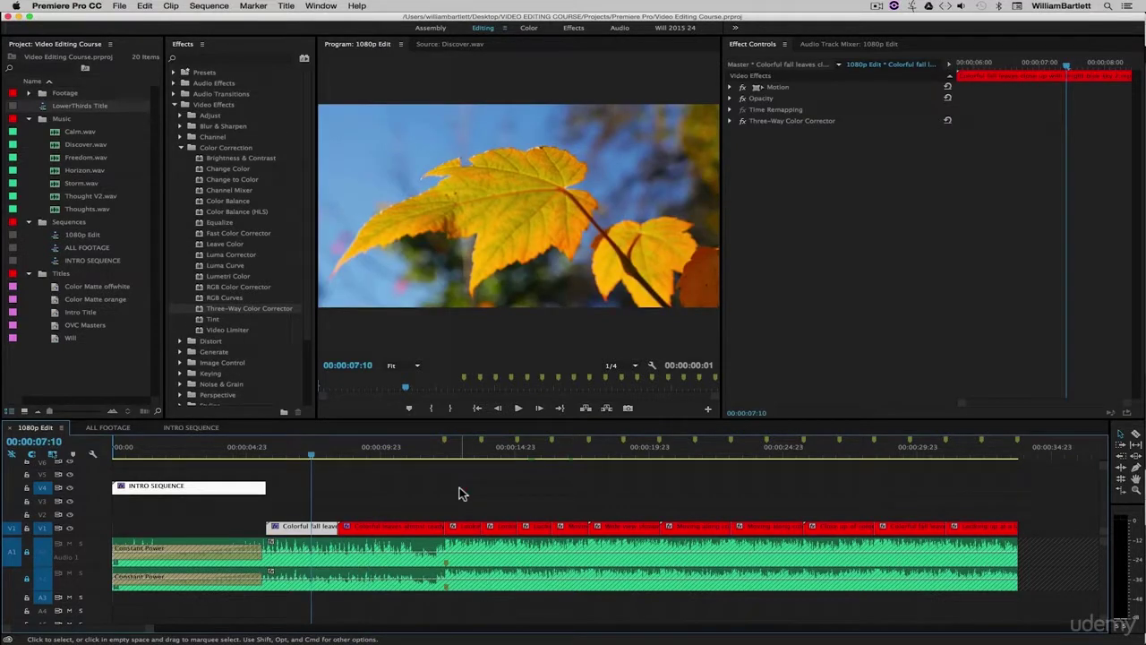
- Open Lumetri Color and dock it between the Program monitor and Effect Controls
left_click(327, 7)
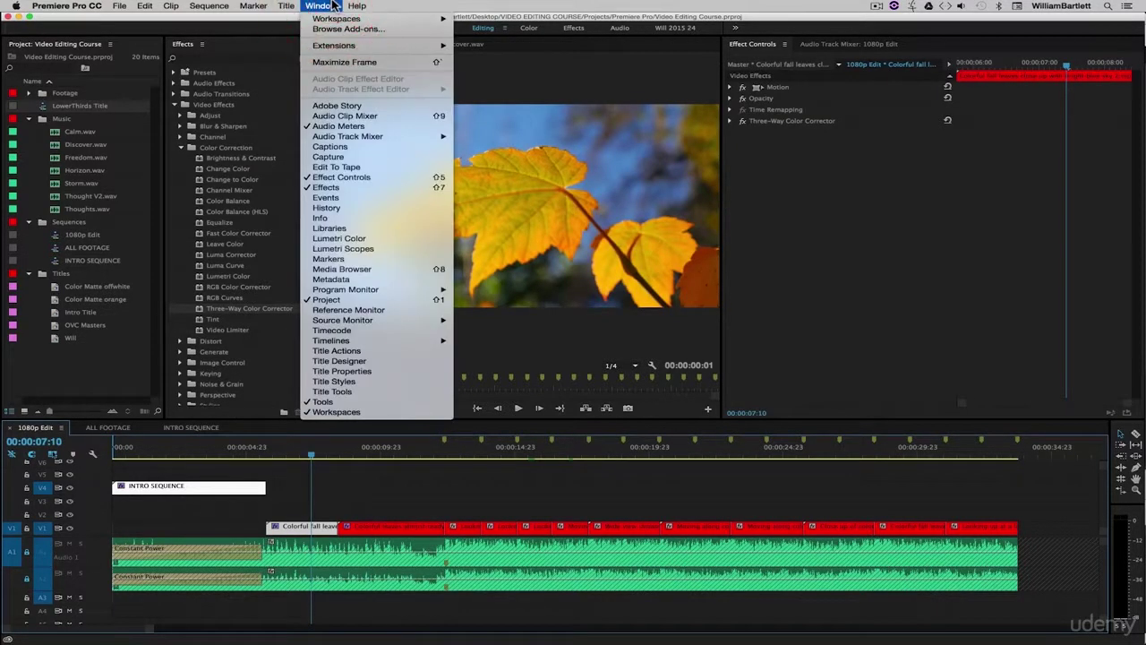
left_click(340, 238)
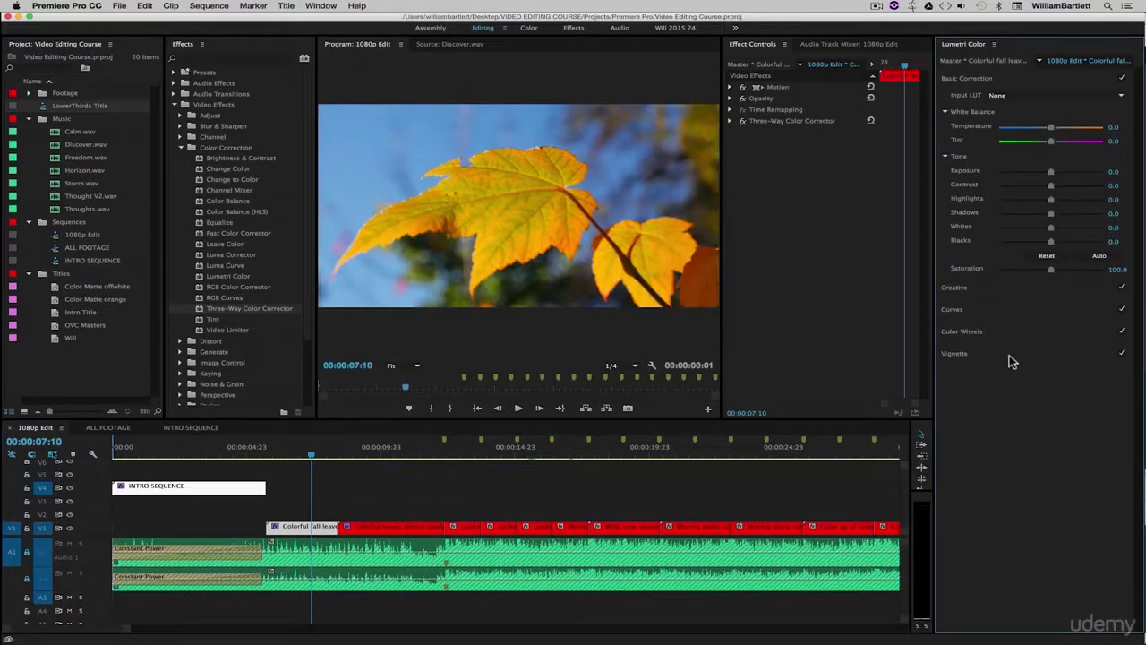
left_click_drag(951, 48, 739, 150)
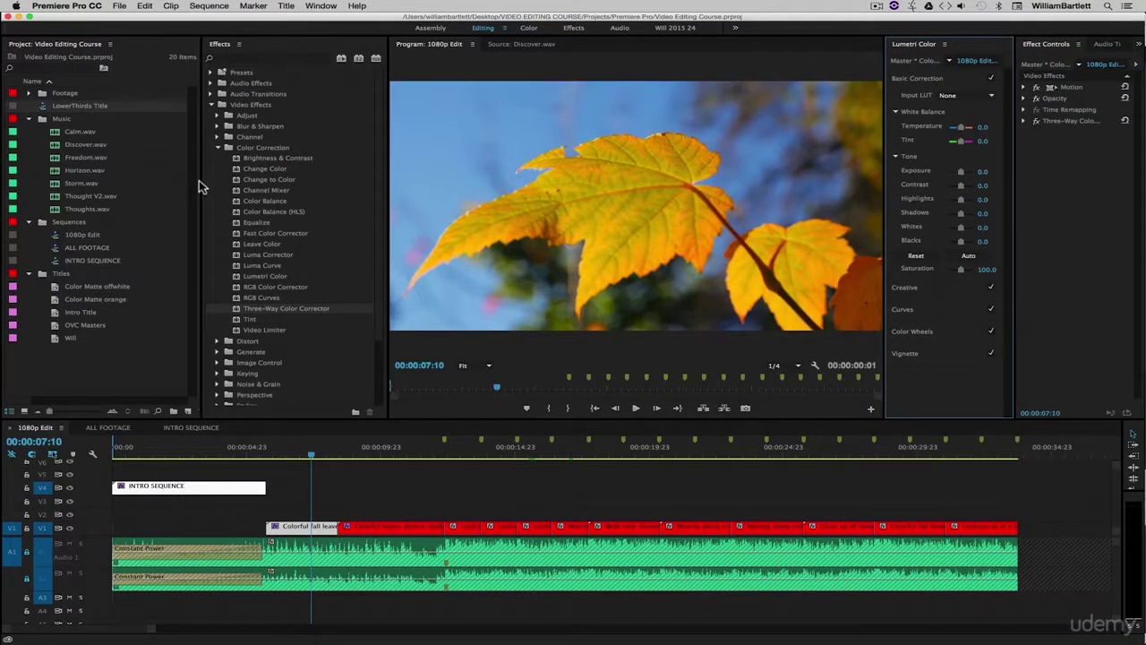
- Resize the workspace panels, narrowing Project, Effects and Program so that Lumetri Color and Effect Controls become wider
left_click_drag(200, 179, 128, 187)
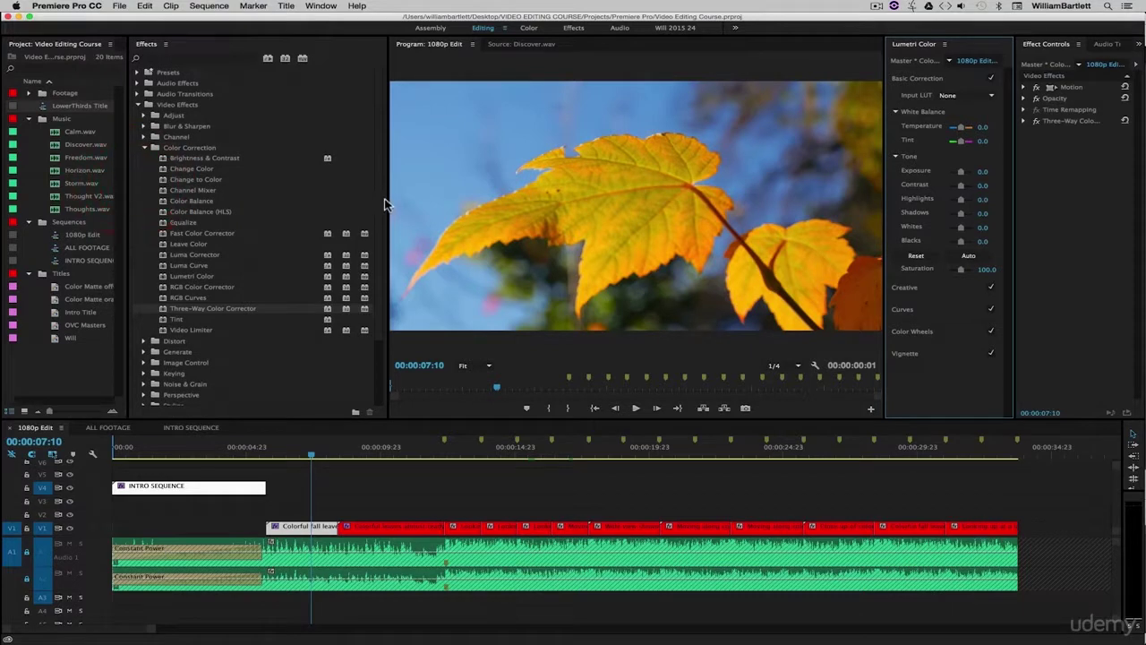
left_click_drag(389, 197, 238, 199)
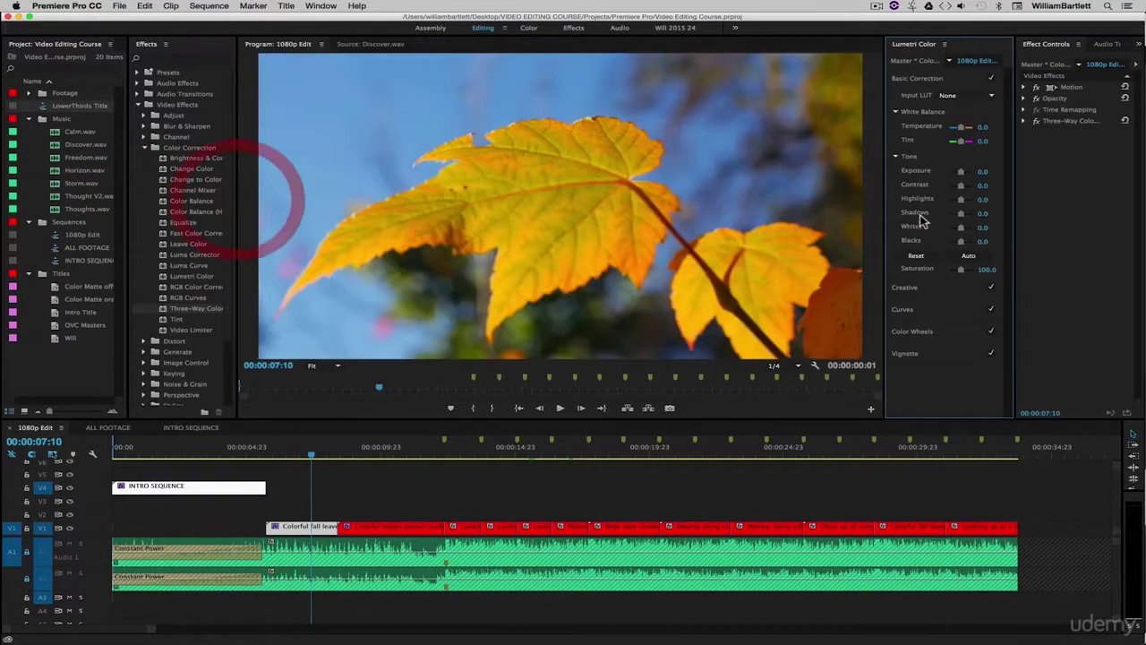
left_click_drag(884, 207, 708, 206)
left_click_drag(1015, 185, 949, 189)
left_click(1005, 273)
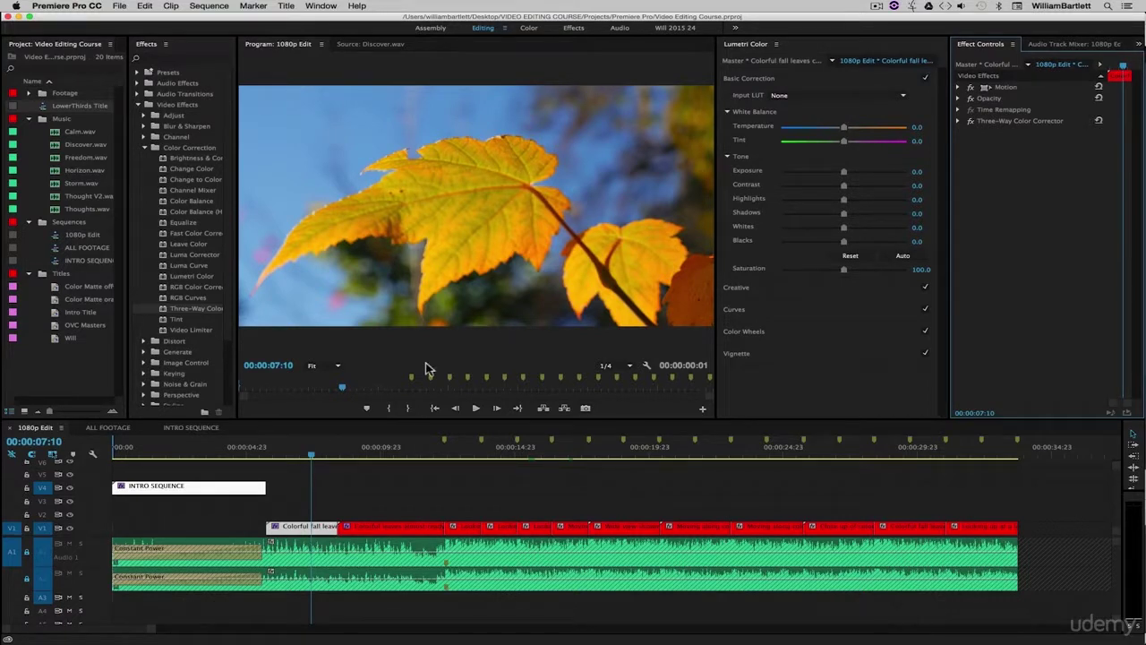
- Remove the Three-Way Color Corrector effect from the first Colorful fall leaves clip on V1
left_click(316, 526)
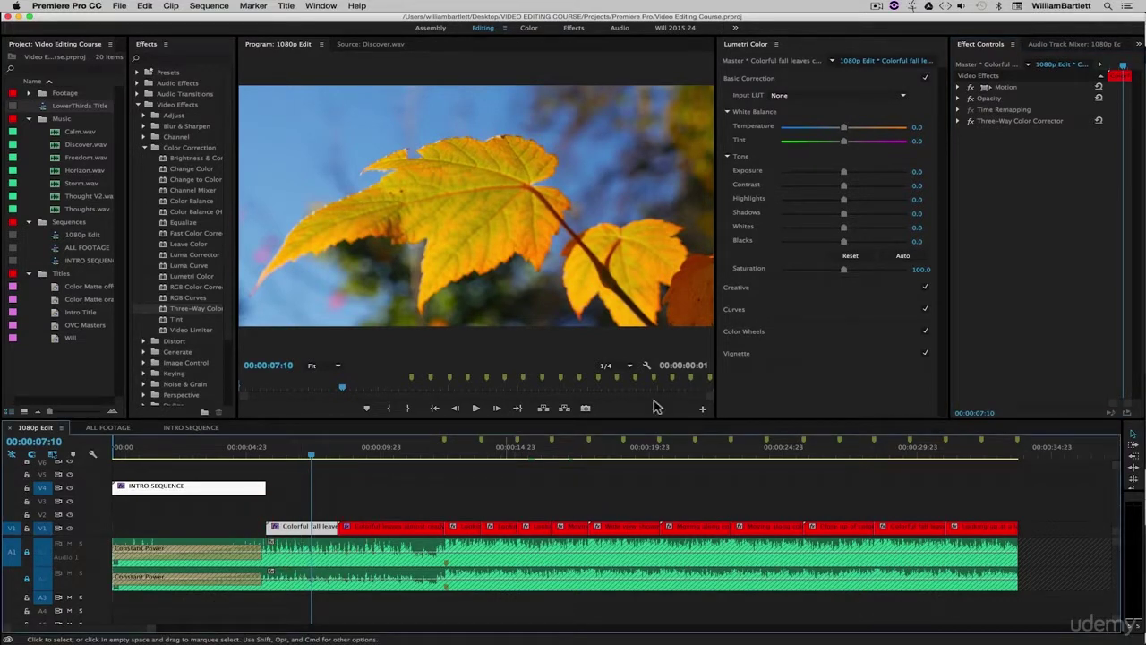
left_click(1004, 125)
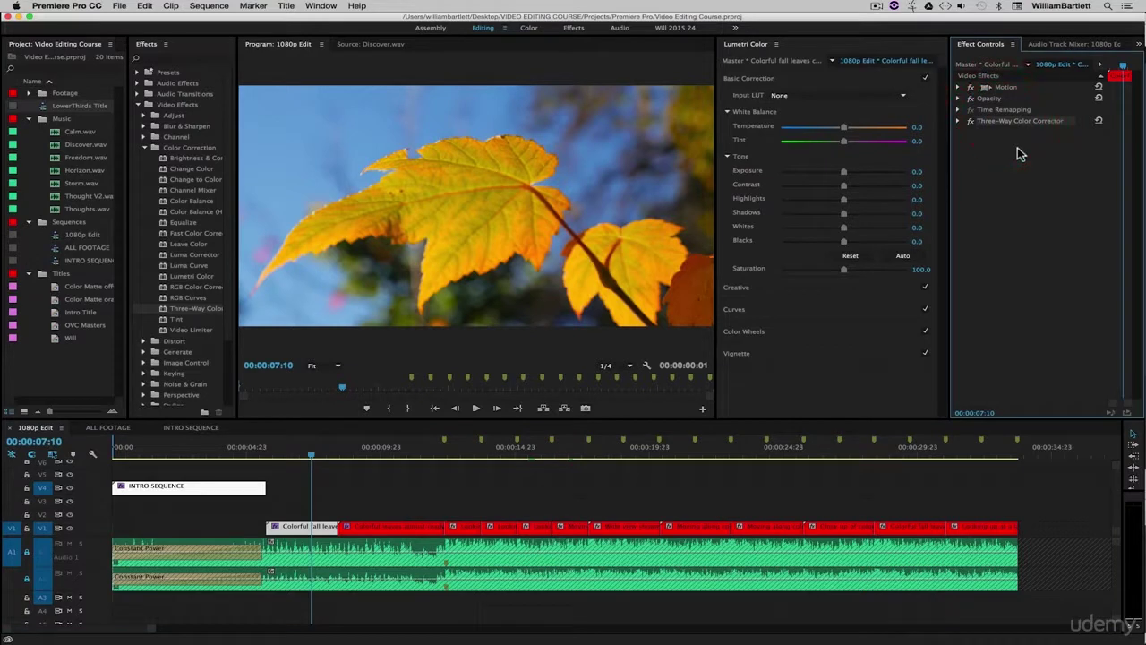
key("BackSpace")
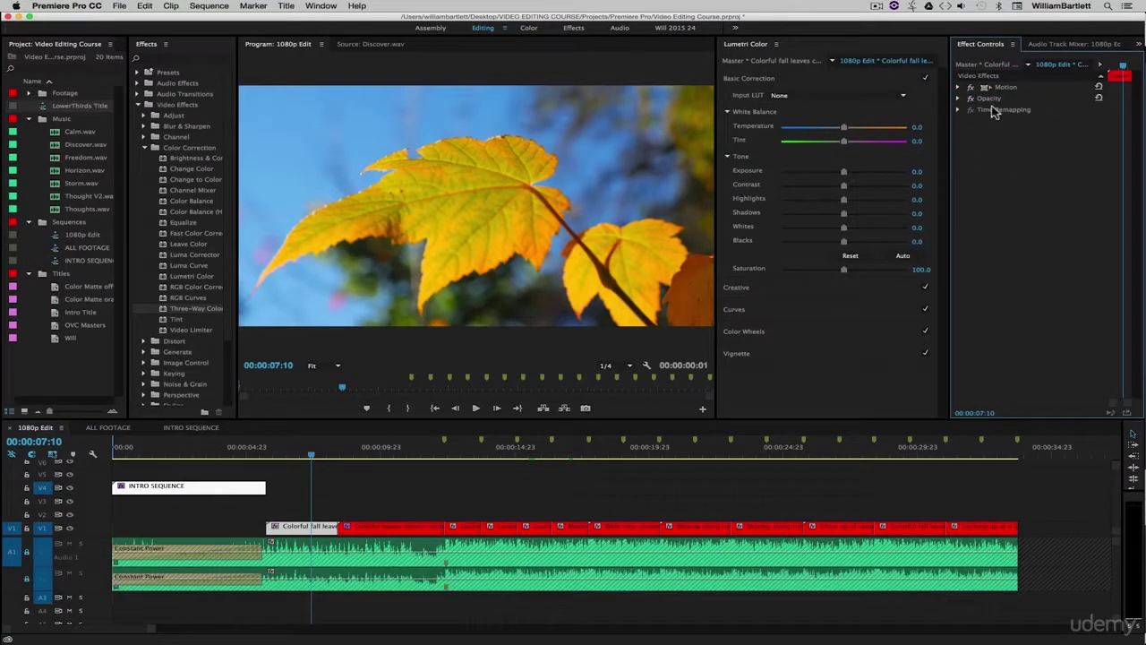
- Try a cooler white balance Temperature for the clip in Lumetri Color's Basic Correction and undo it
left_click(752, 45)
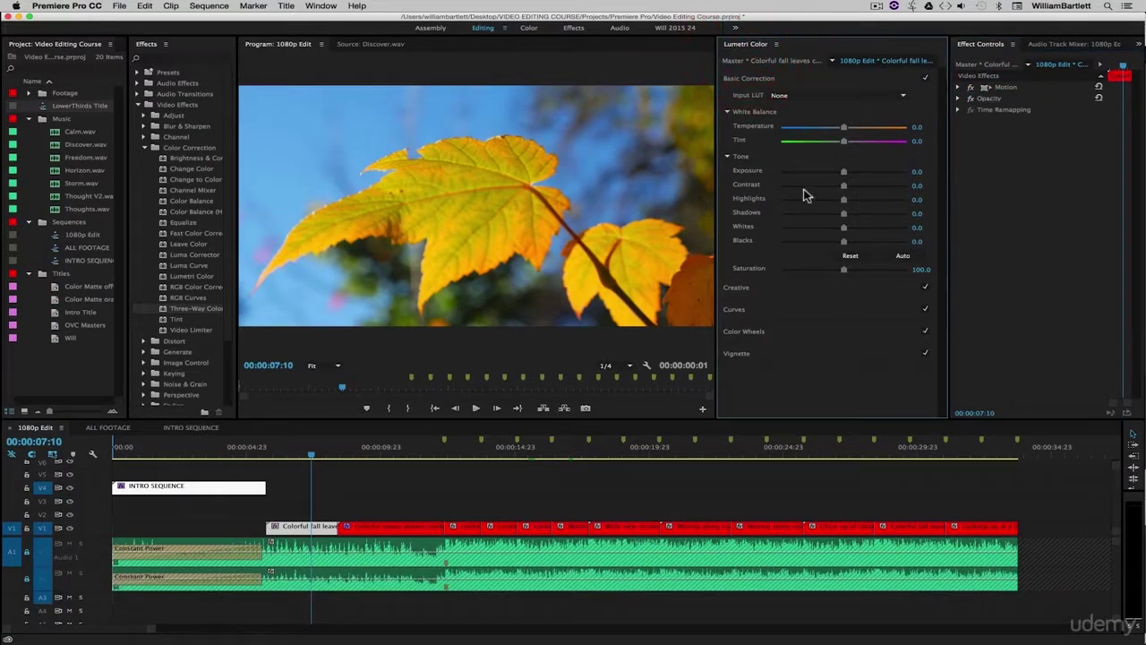
left_click(752, 78)
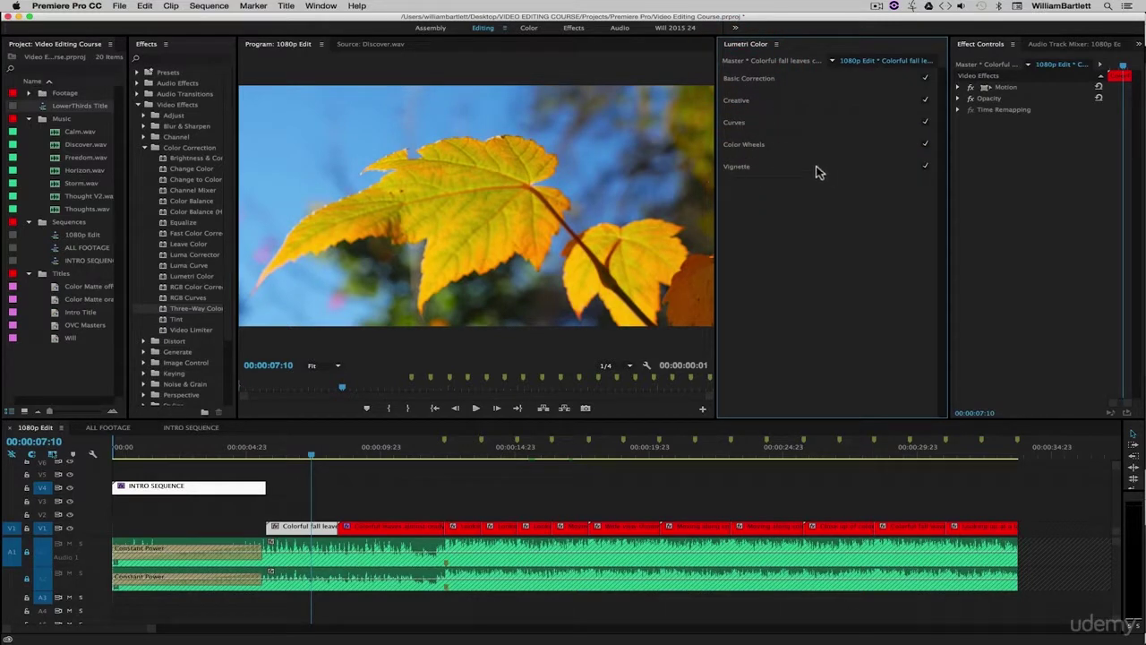
left_click(750, 80)
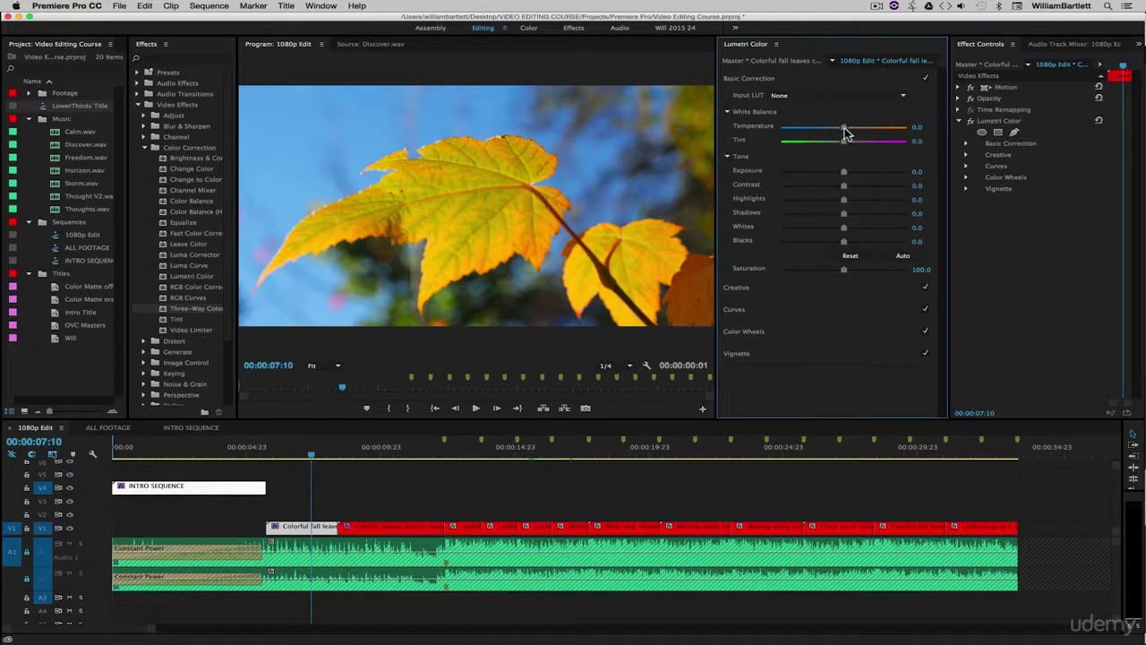
left_click_drag(846, 132, 795, 146)
key("super+z")
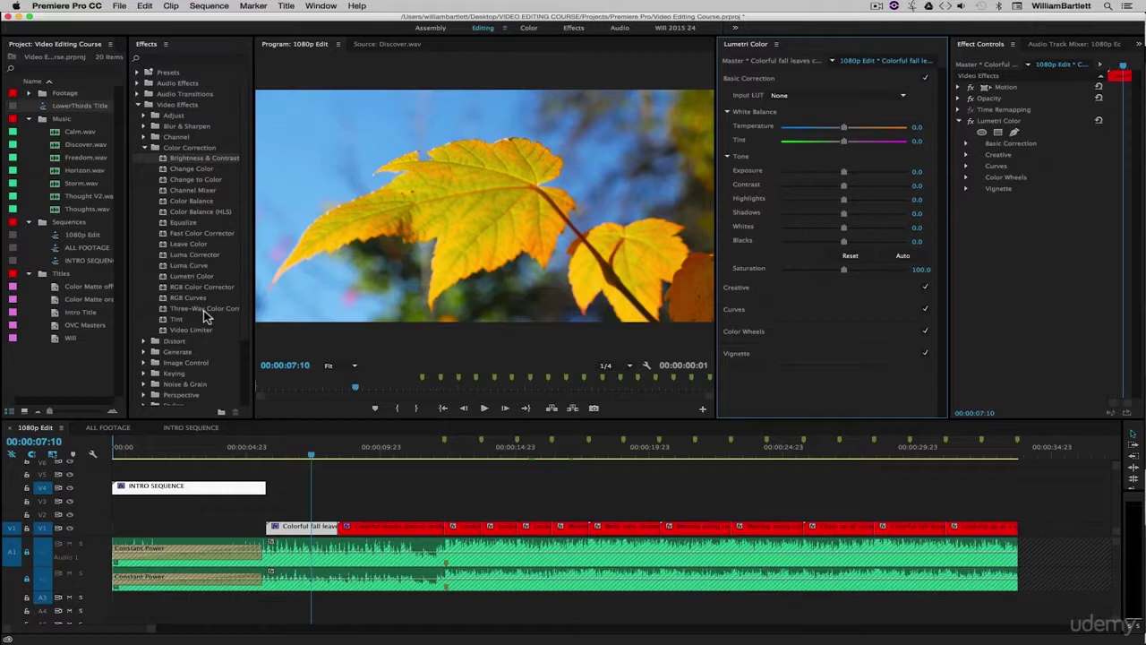
- In Basic Correction, set Exposure to 0.1, Contrast to 10.0, Highlights to 8.1, Shadows to -10.9, Whites to -6.2, Blacks to 2.4 and Saturation to 104.3
mouse_move(846, 177)
left_mouse_down()
mouse_move(832, 174)
mouse_move(847, 176)
left_mouse_up()
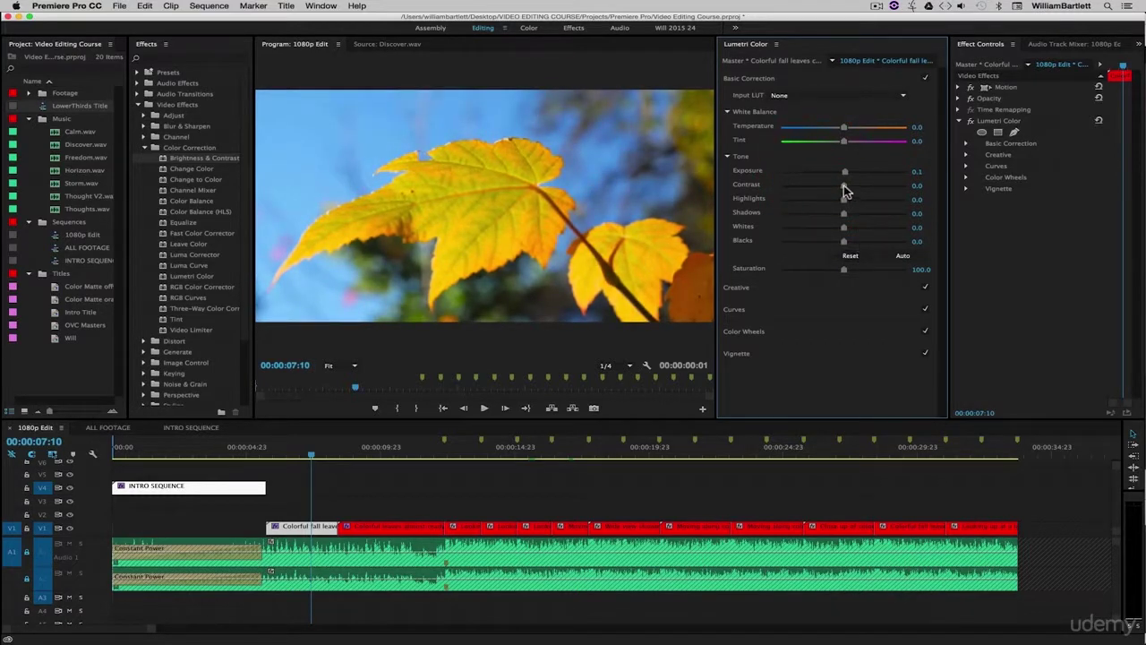
mouse_move(851, 190)
left_mouse_down()
mouse_move(869, 187)
mouse_move(779, 192)
mouse_move(852, 193)
left_mouse_up()
mouse_move(845, 202)
left_mouse_down()
mouse_move(857, 202)
mouse_move(827, 205)
mouse_move(849, 207)
left_mouse_up()
mouse_move(844, 215)
left_mouse_down()
mouse_move(867, 217)
mouse_move(834, 219)
left_mouse_up()
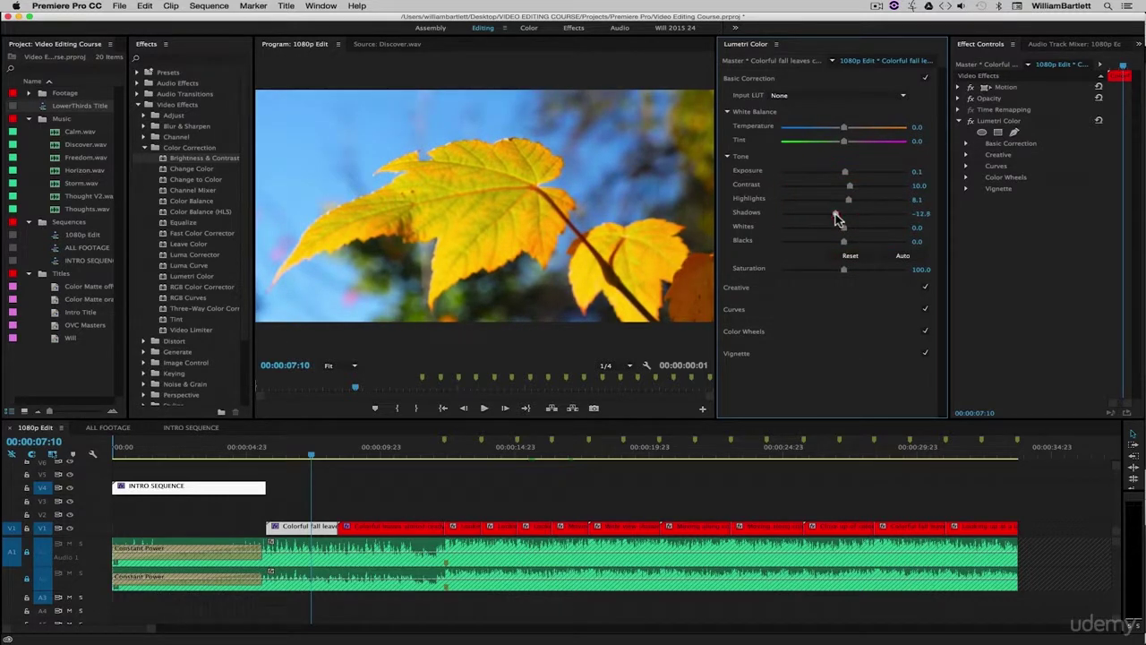
mouse_move(837, 215)
left_mouse_down()
mouse_move(869, 228)
mouse_move(839, 231)
left_mouse_up()
mouse_move(847, 246)
left_mouse_down()
mouse_move(859, 245)
mouse_move(847, 248)
left_mouse_up()
- Select the clip's Lumetri Color effect in Effect Controls and check its Basic Correction entry
left_click(1015, 222)
left_click(1010, 123)
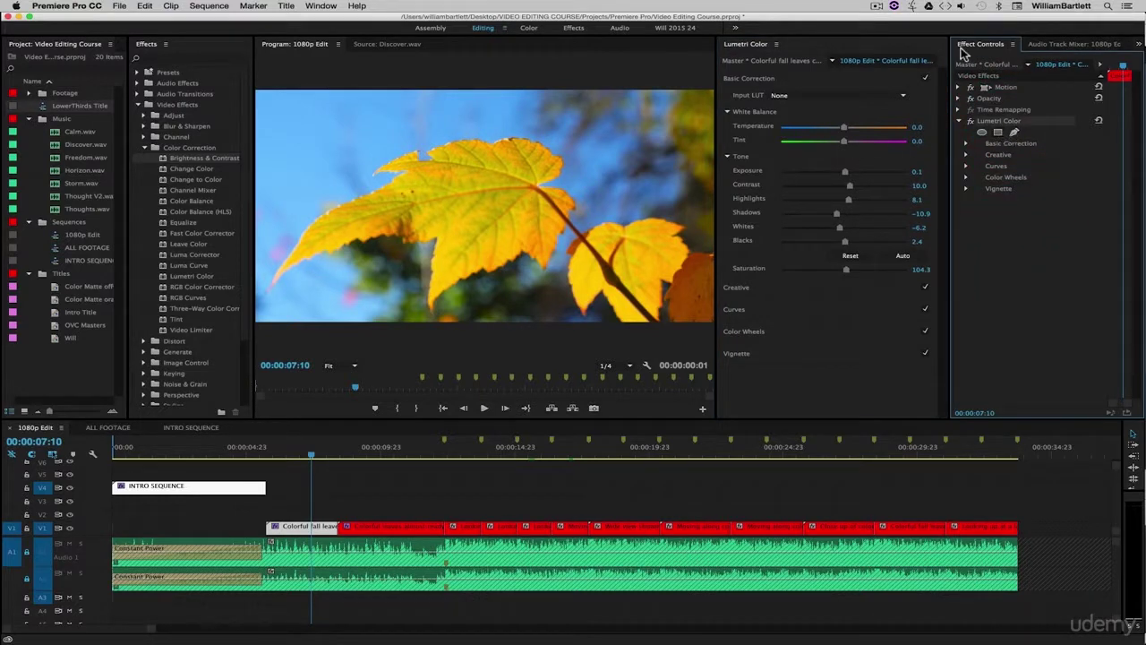
left_click(965, 144)
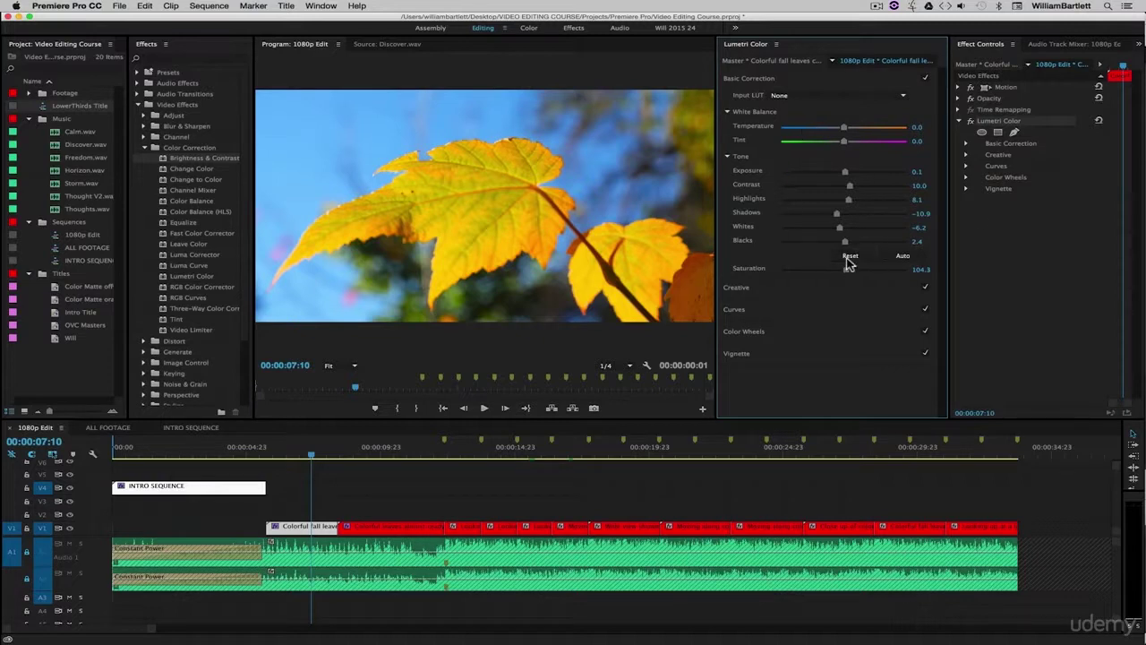
- Switch from Basic Correction to the Creative settings, try Sharpen at about 93 and undo it
left_click(748, 78)
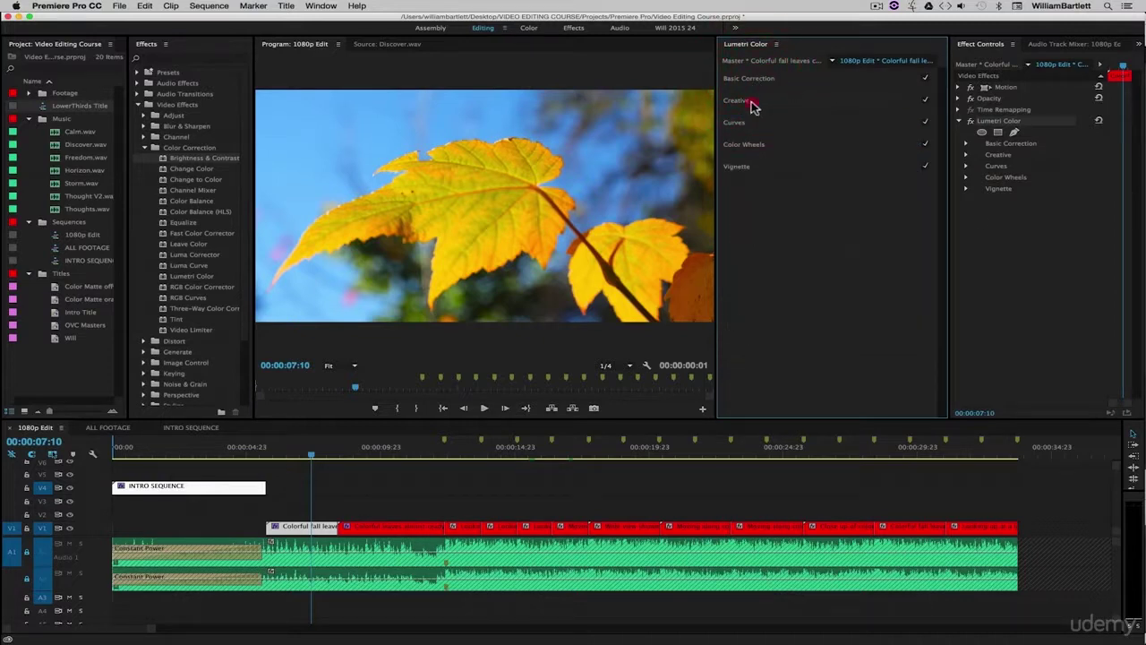
left_click(754, 105)
scroll(947, 285, "down", 1)
left_click(947, 312)
left_click_drag(843, 240, 903, 243)
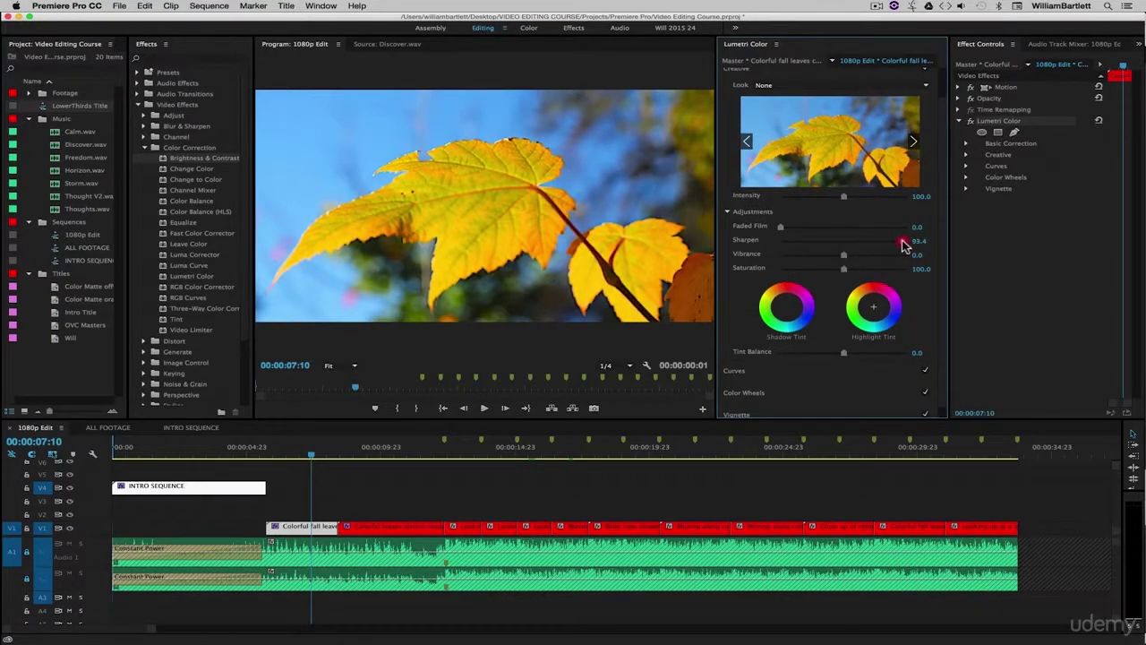
key("super+z")
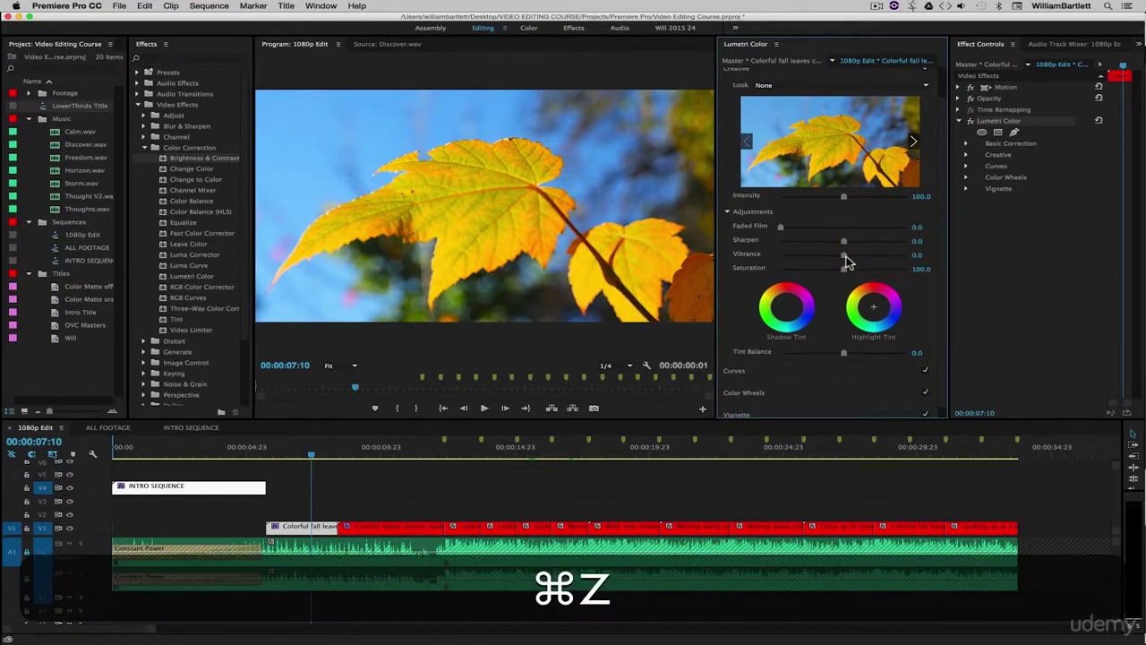
- Try Vibrance at 82.9 and a much higher Creative Saturation on the clip, undoing each change
left_click_drag(845, 256, 897, 258)
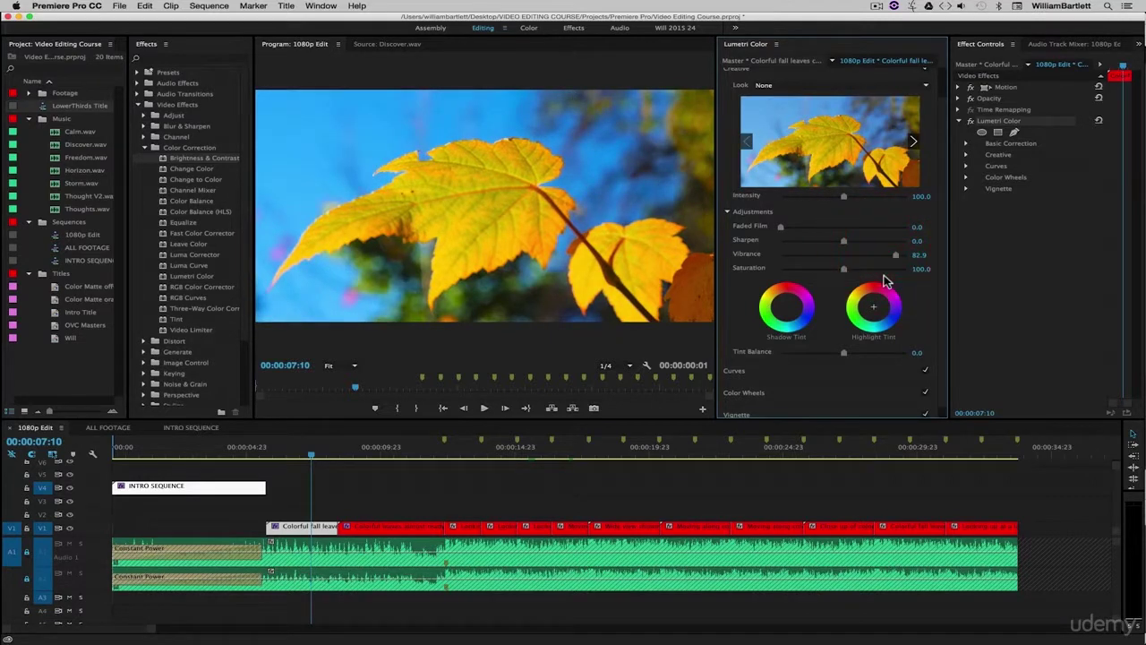
key("super+z")
left_click_drag(845, 269, 895, 270)
key("super+z")
- Try Tint Balance at 10.9 and a near-maximum Faded Film, undo both changes and collapse the Creative settings
mouse_move(846, 357)
left_mouse_down()
mouse_move(882, 352)
mouse_move(757, 355)
mouse_move(851, 358)
left_mouse_up()
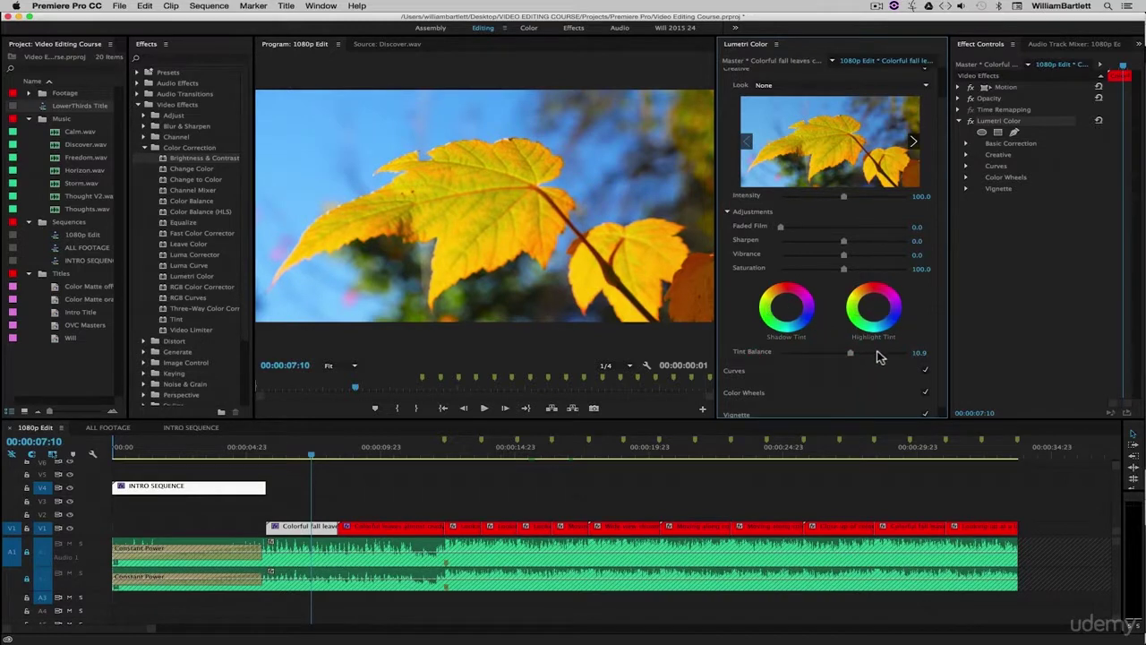
key("super+z")
key("super+z")
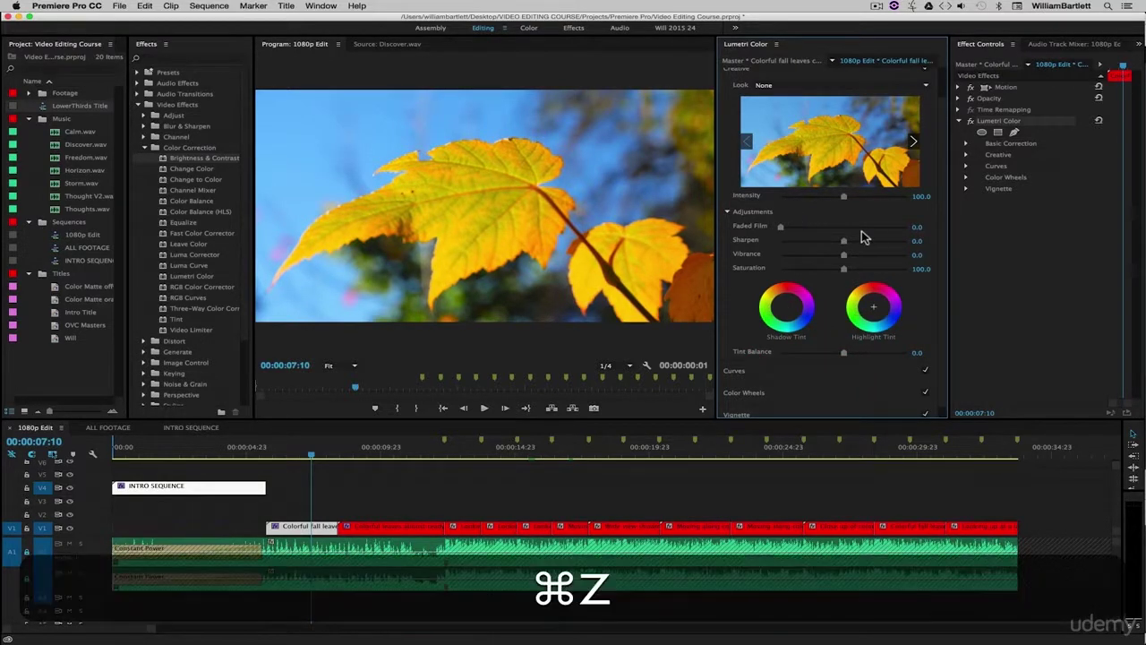
left_click_drag(781, 227, 905, 233)
key("super+z")
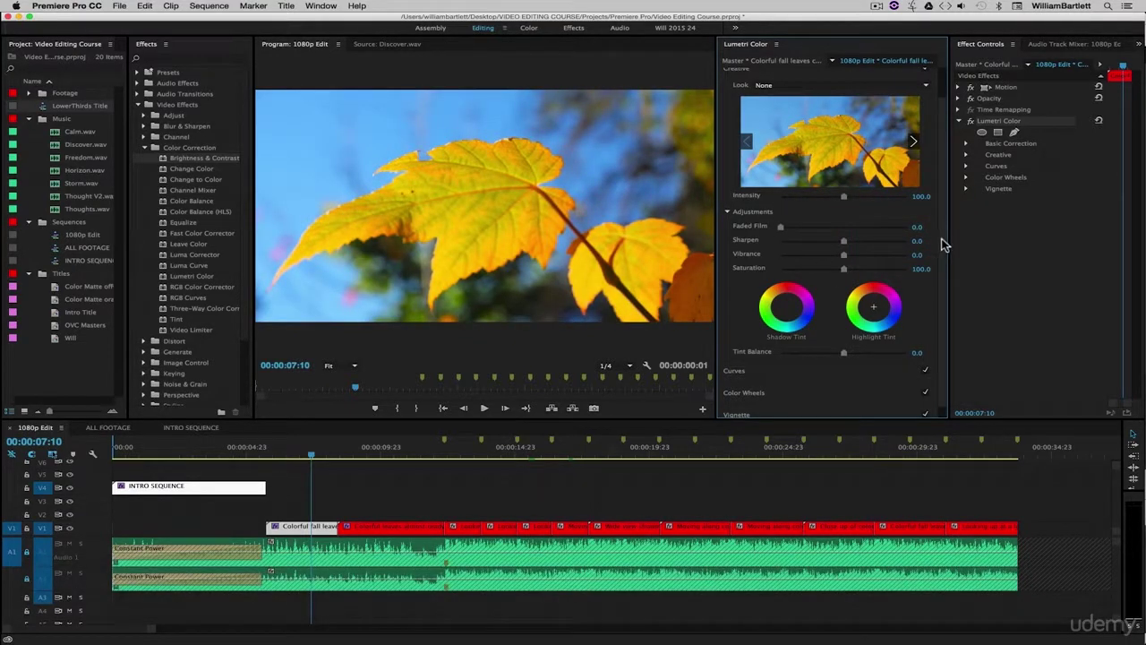
scroll(942, 242, "up", 2)
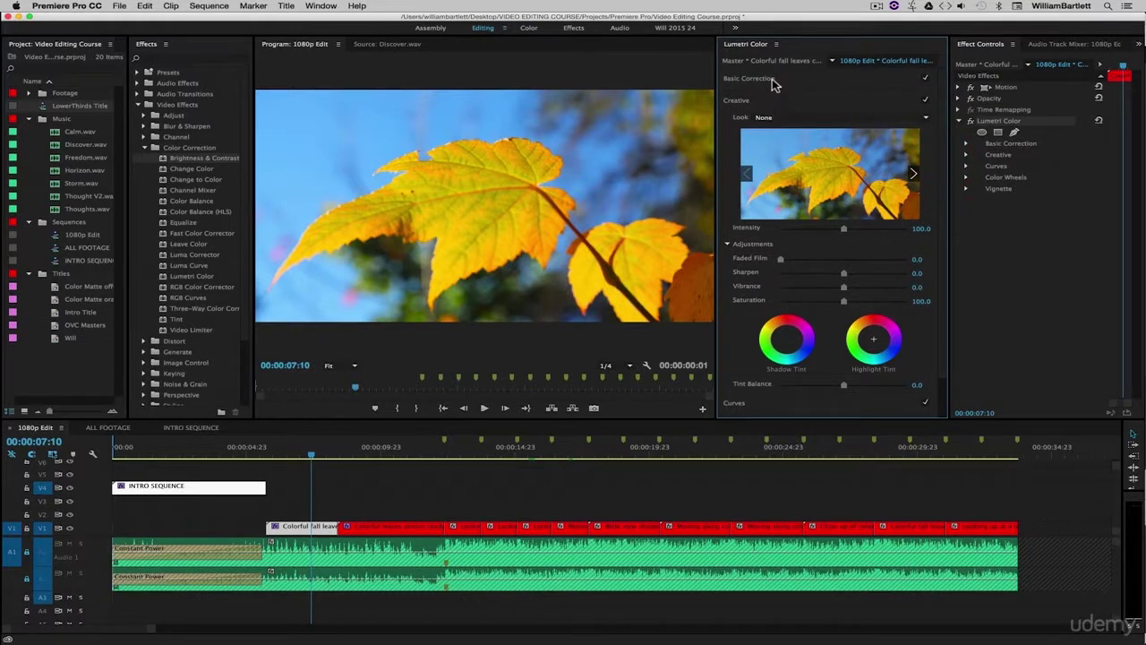
left_click(756, 100)
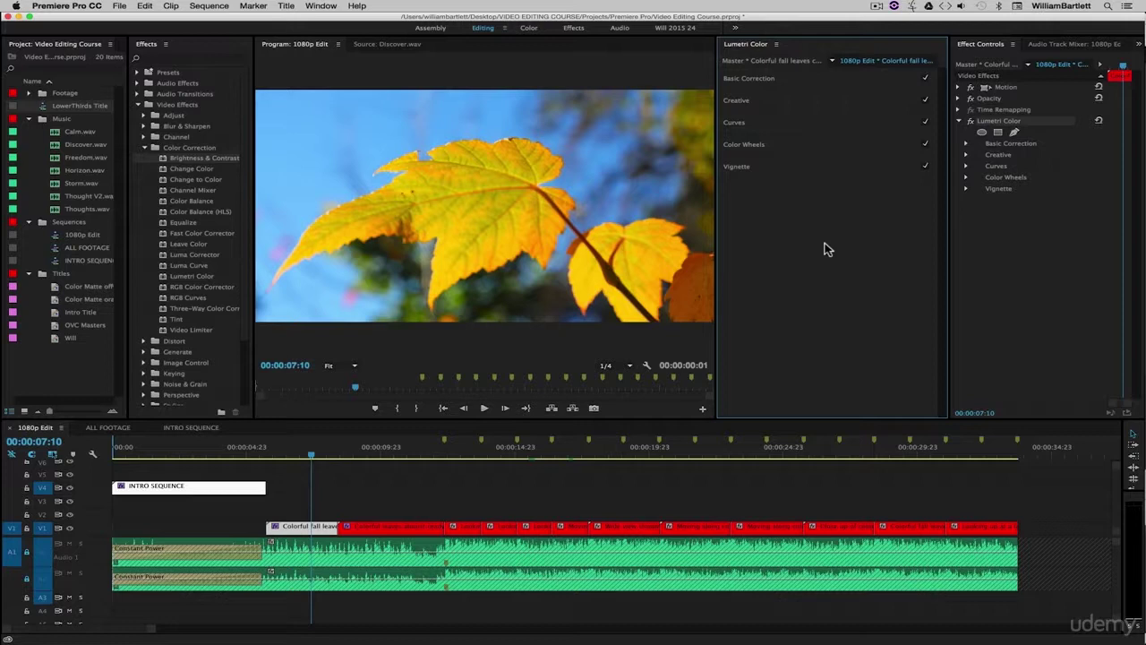
- Try the Input LUTs AMIRA_Default_LogC2Rec709, CANON 1D C - SL - PROFILE, Phantom_Rec709_Gamma and SLOG3 - SL - PROFILE, and return Input LUT to None
left_click(774, 80)
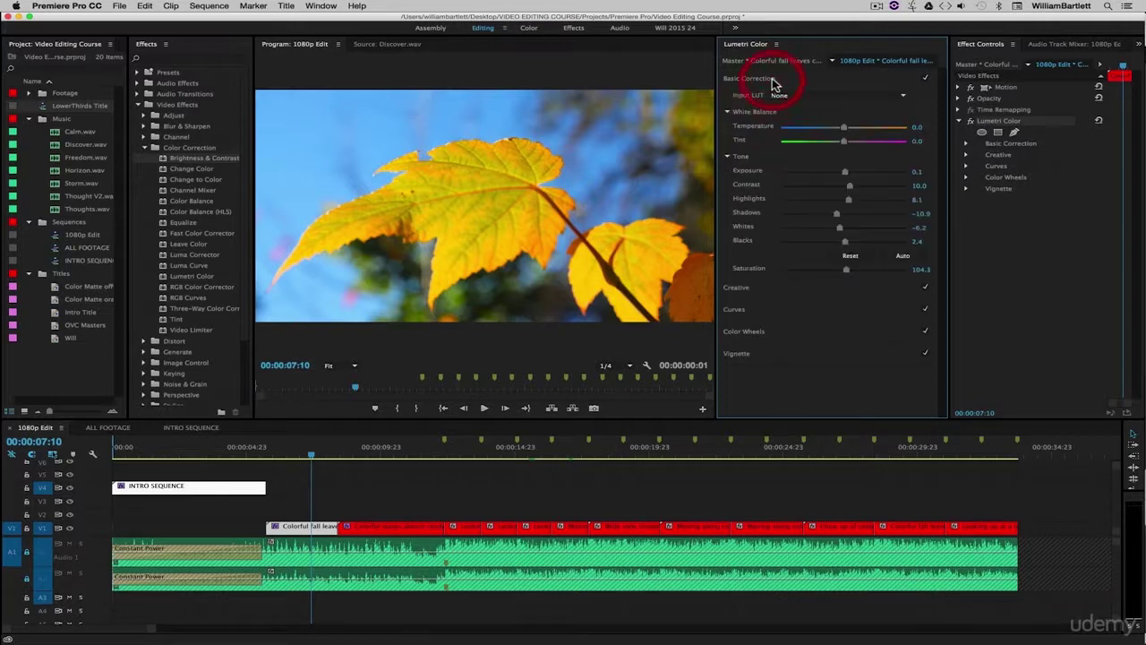
left_click(784, 96)
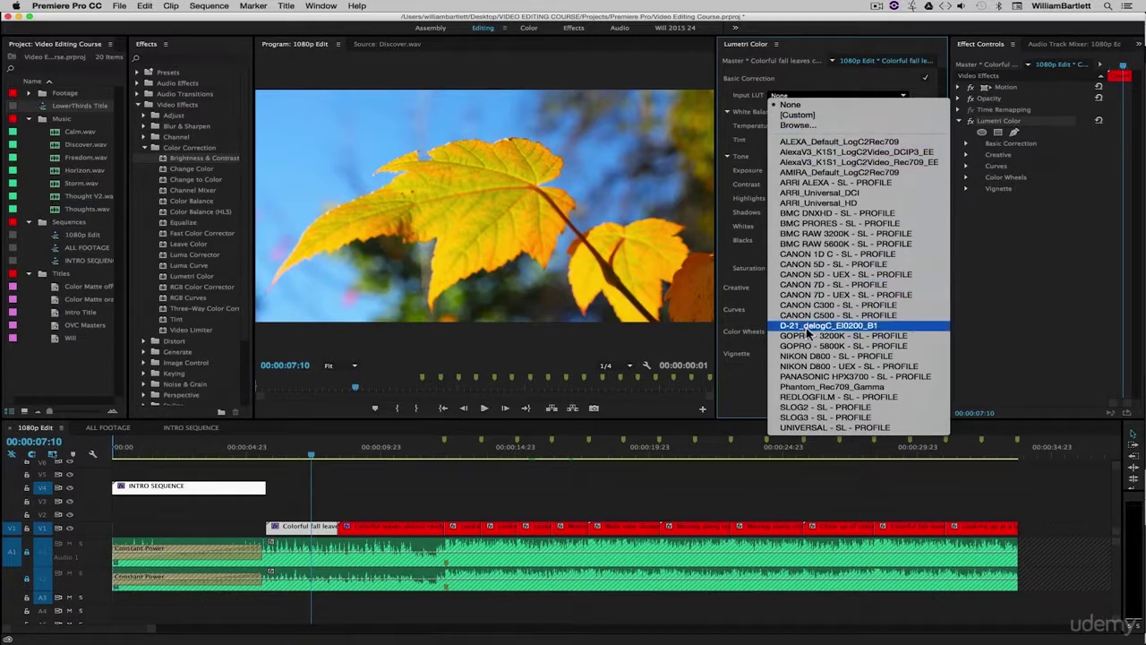
left_click(807, 173)
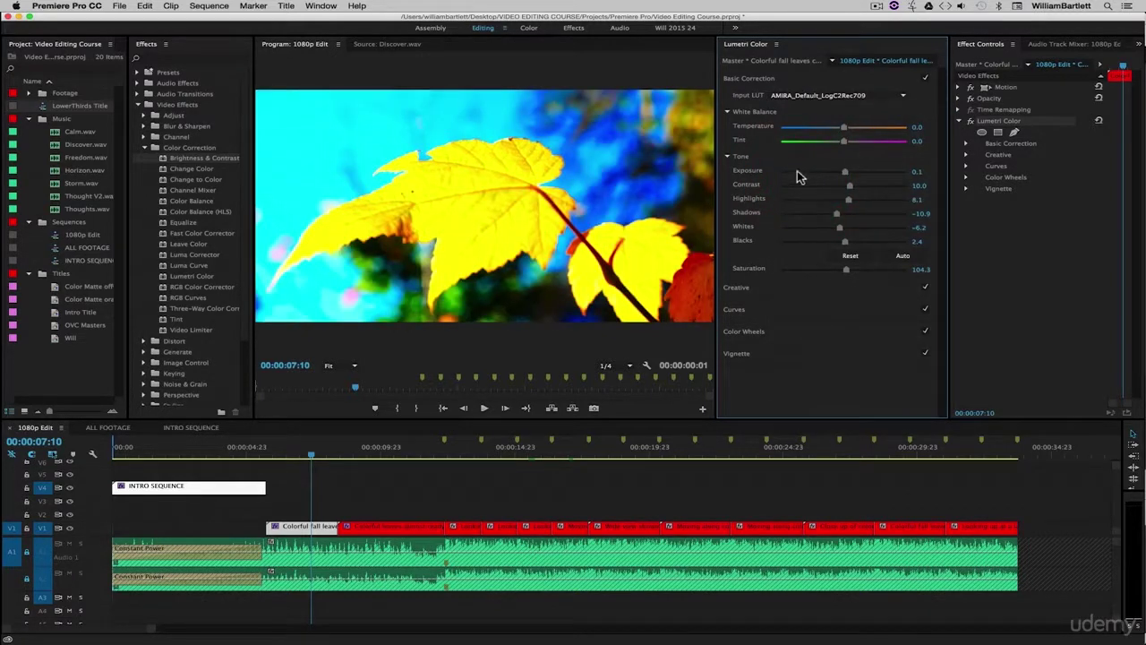
left_click(819, 96)
left_click(807, 255)
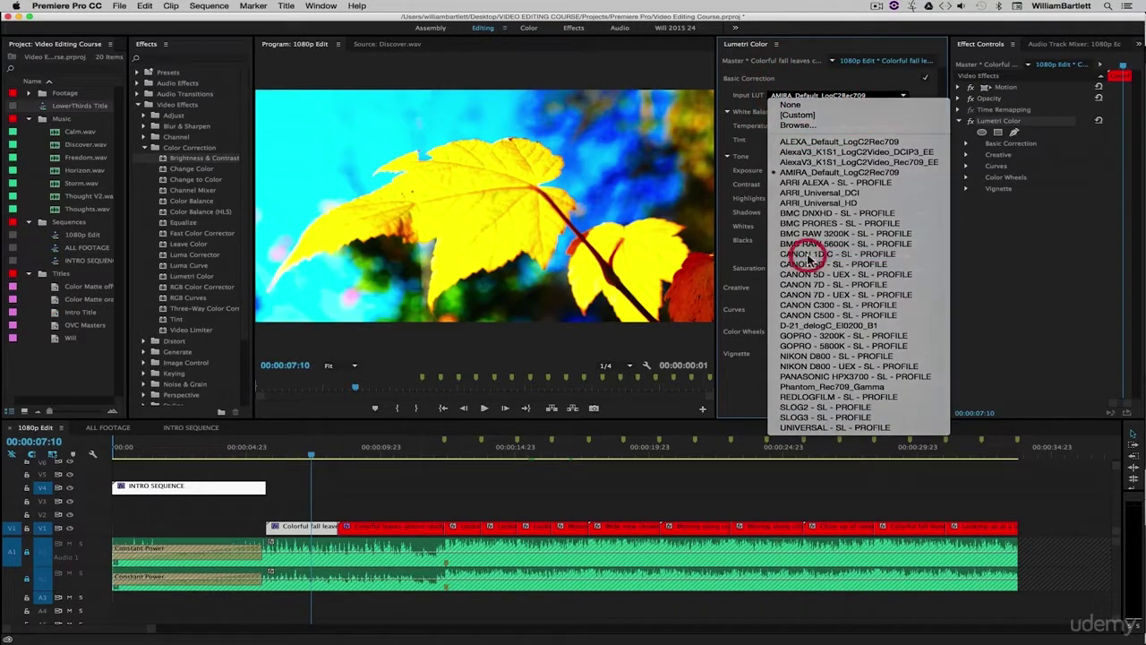
left_click(822, 96)
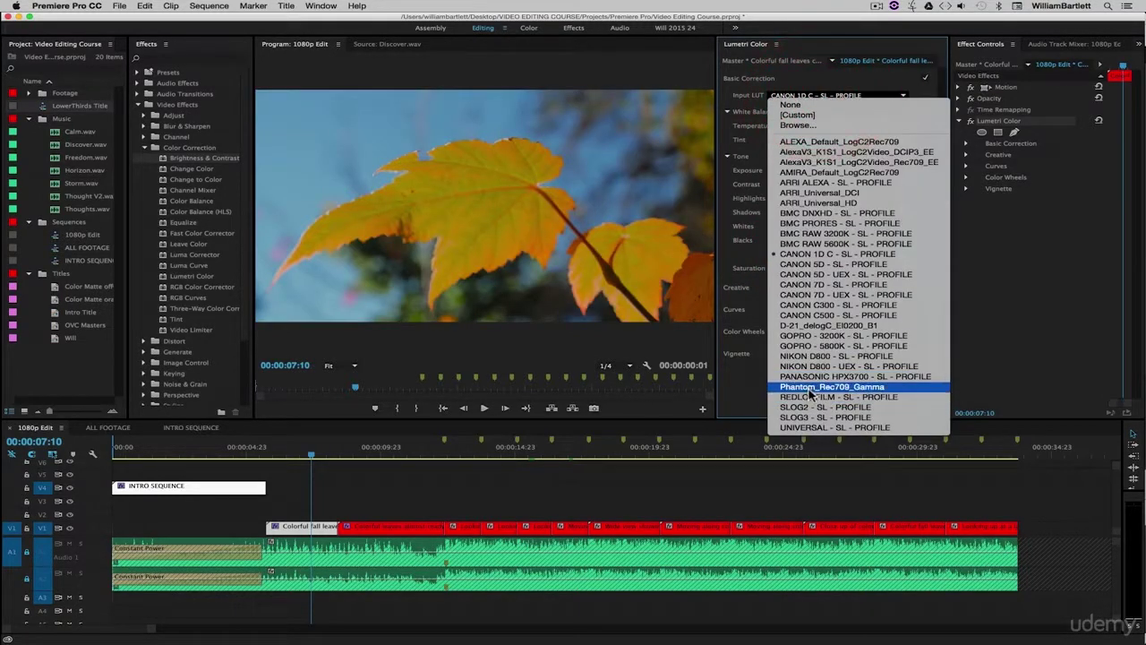
left_click(811, 391)
left_click(817, 96)
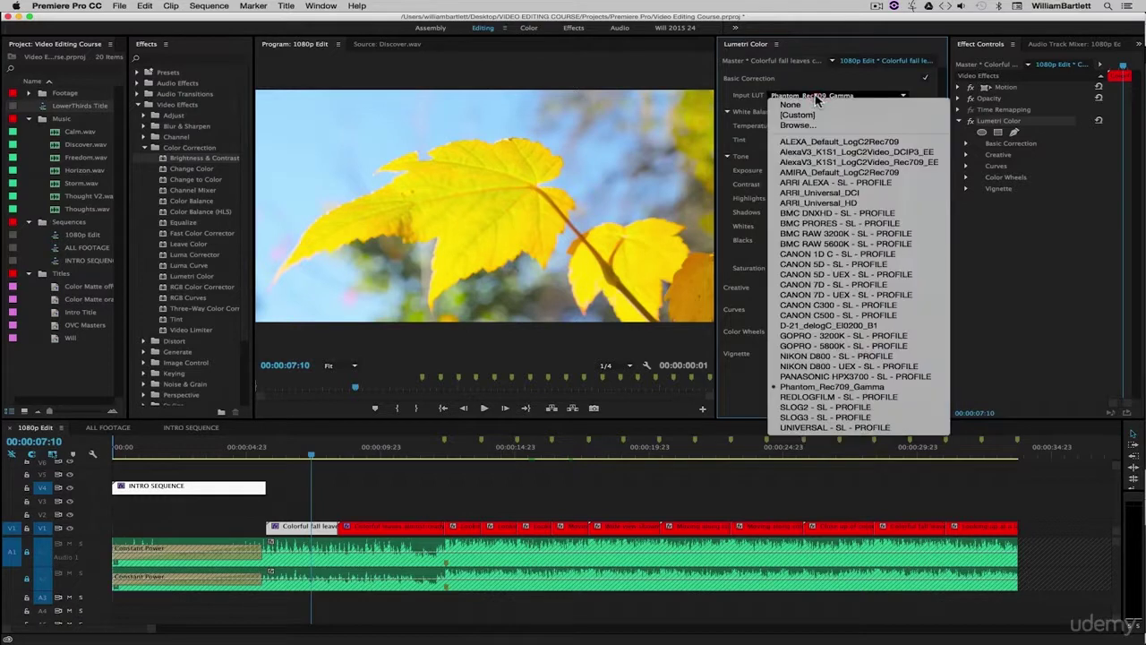
left_click(821, 418)
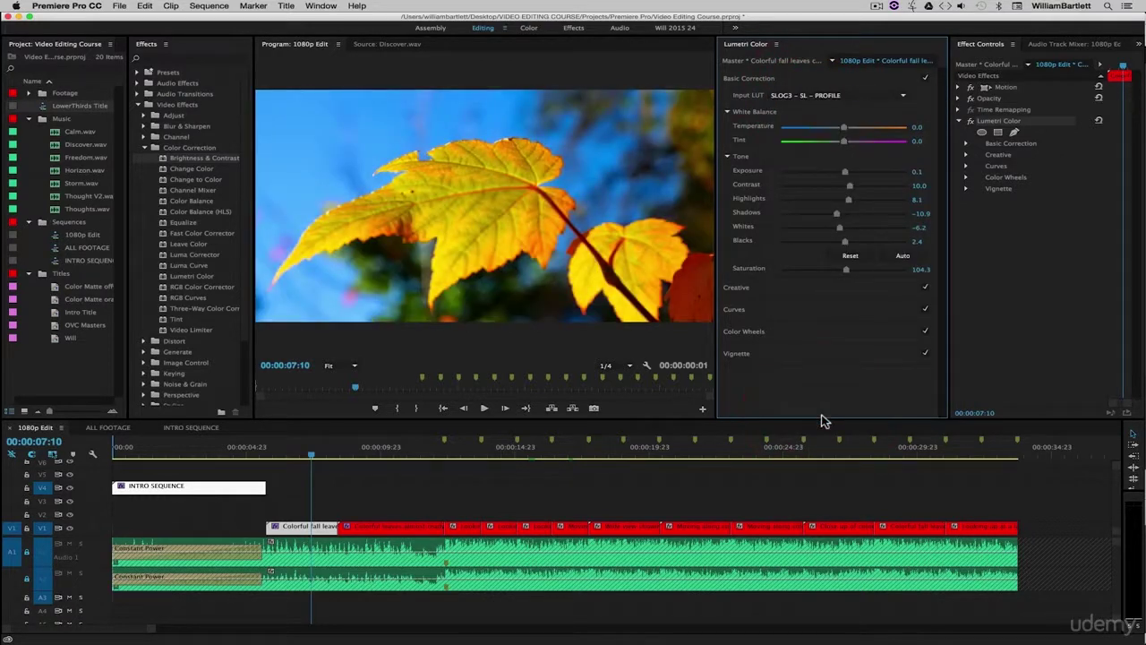
left_click(811, 97)
left_click(785, 100)
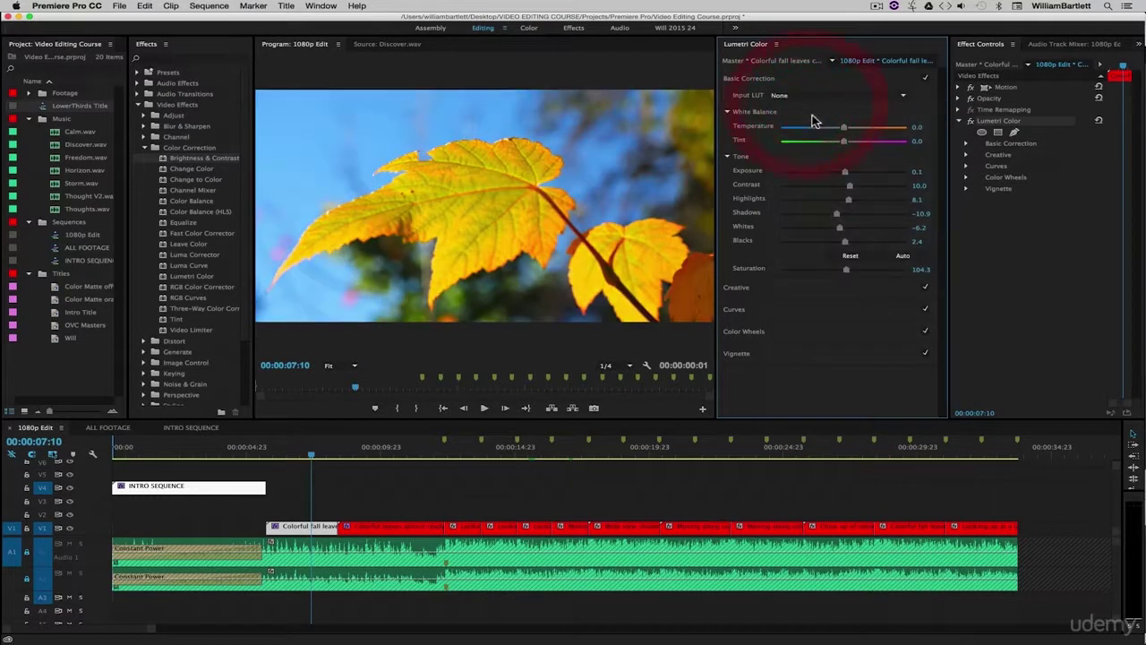
- Switch from Basic Correction to the Creative settings and try the looks Gold Heat, Neutral Start, Noir LDR and CineSpace on the clip
left_click(766, 80)
left_click(760, 100)
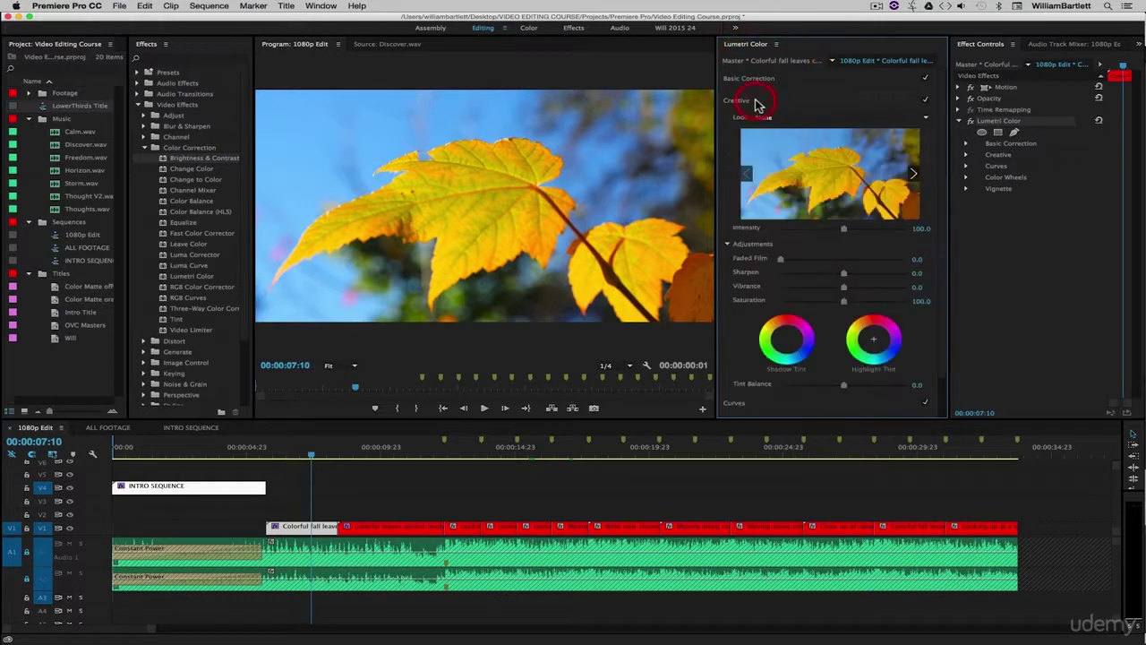
left_click(809, 119)
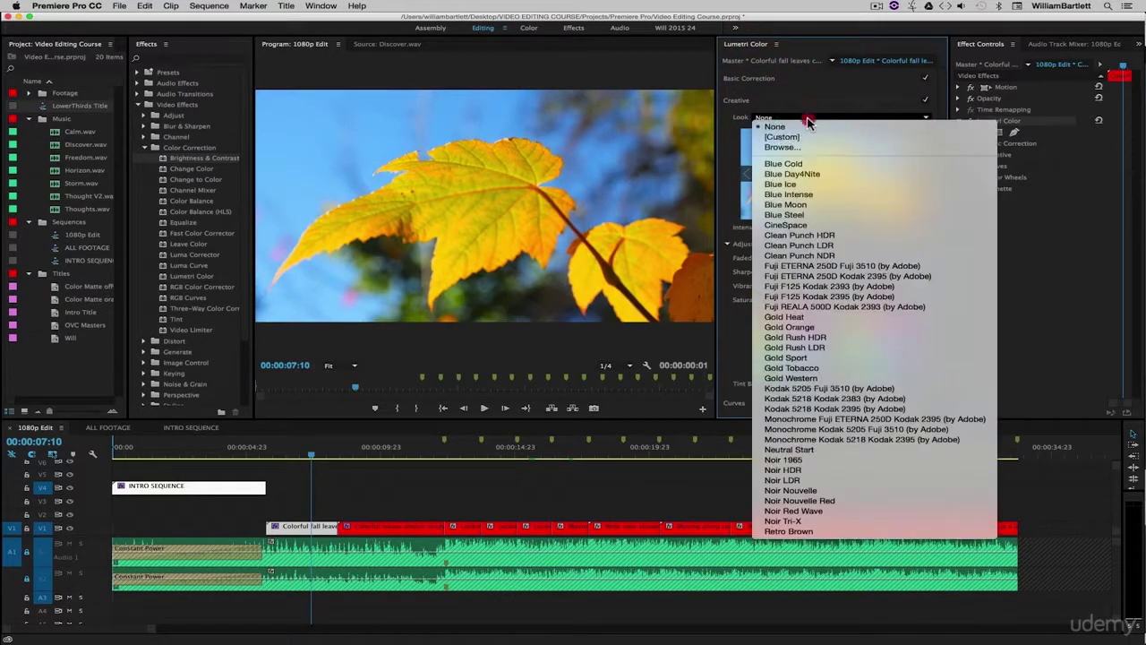
left_click(829, 316)
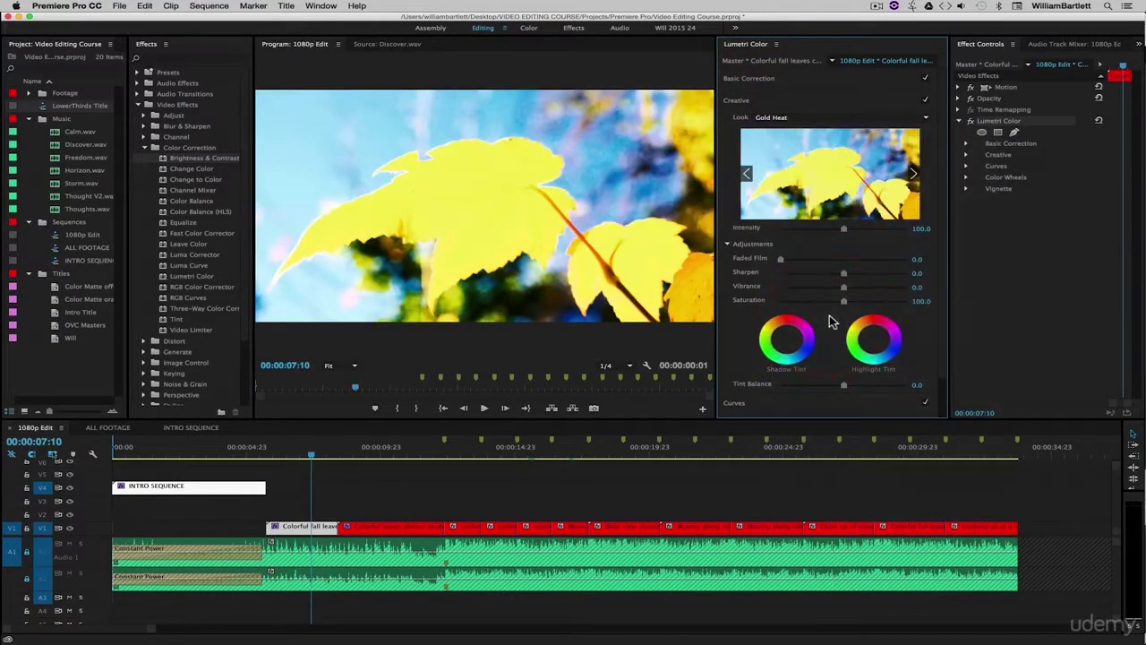
left_click(770, 117)
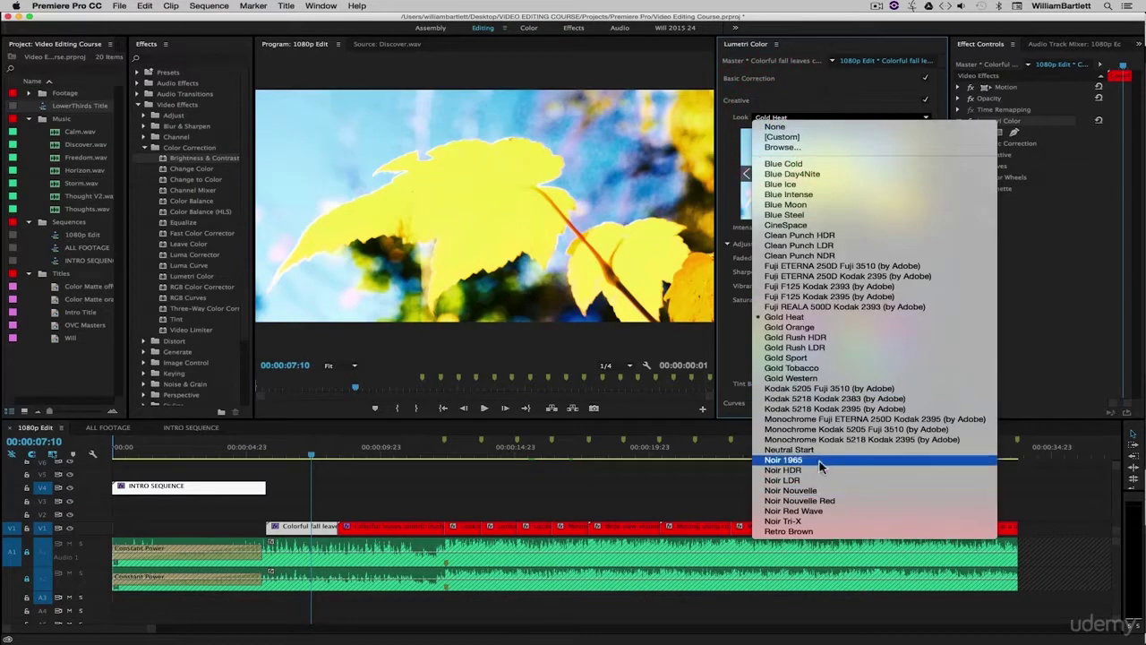
left_click(821, 448)
left_click(788, 117)
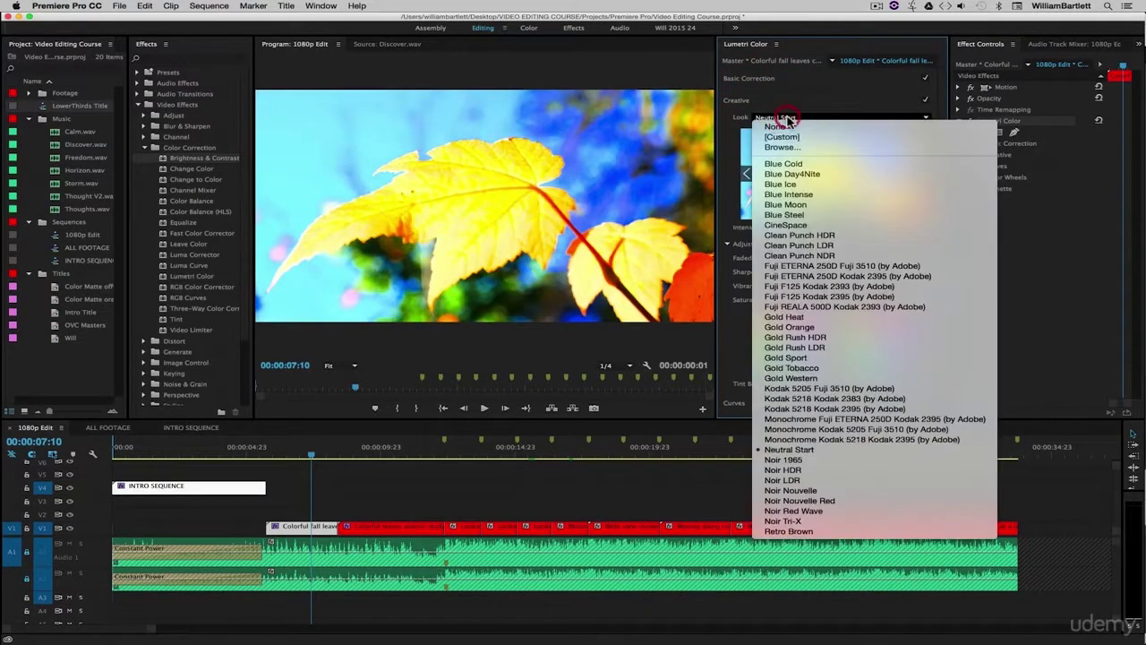
left_click(813, 480)
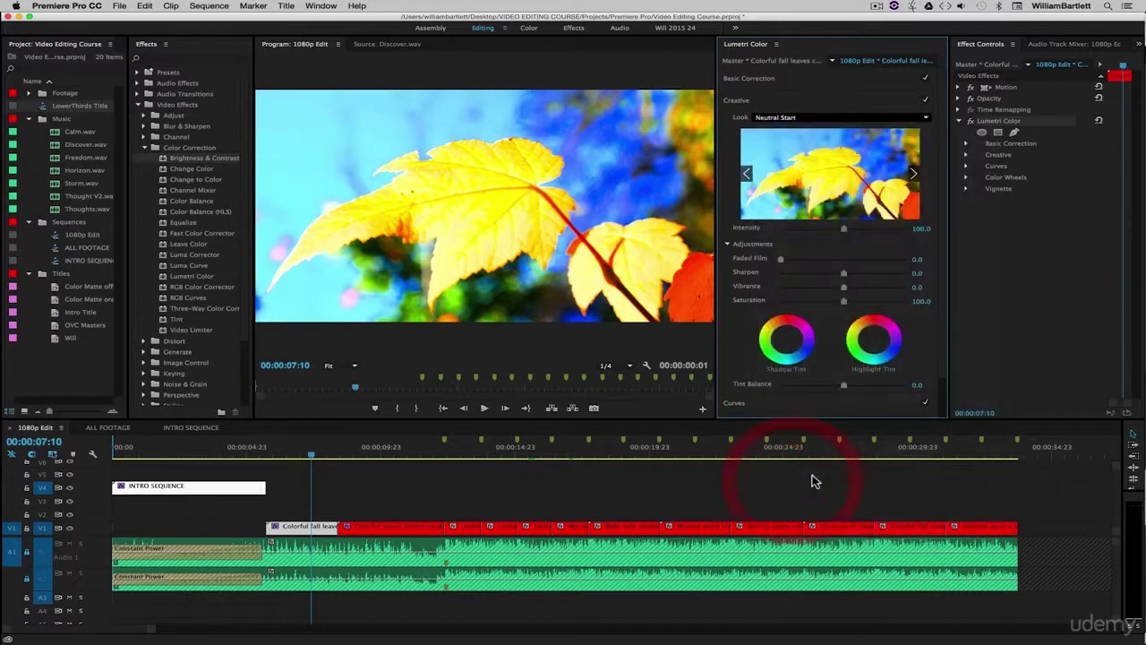
left_click(783, 117)
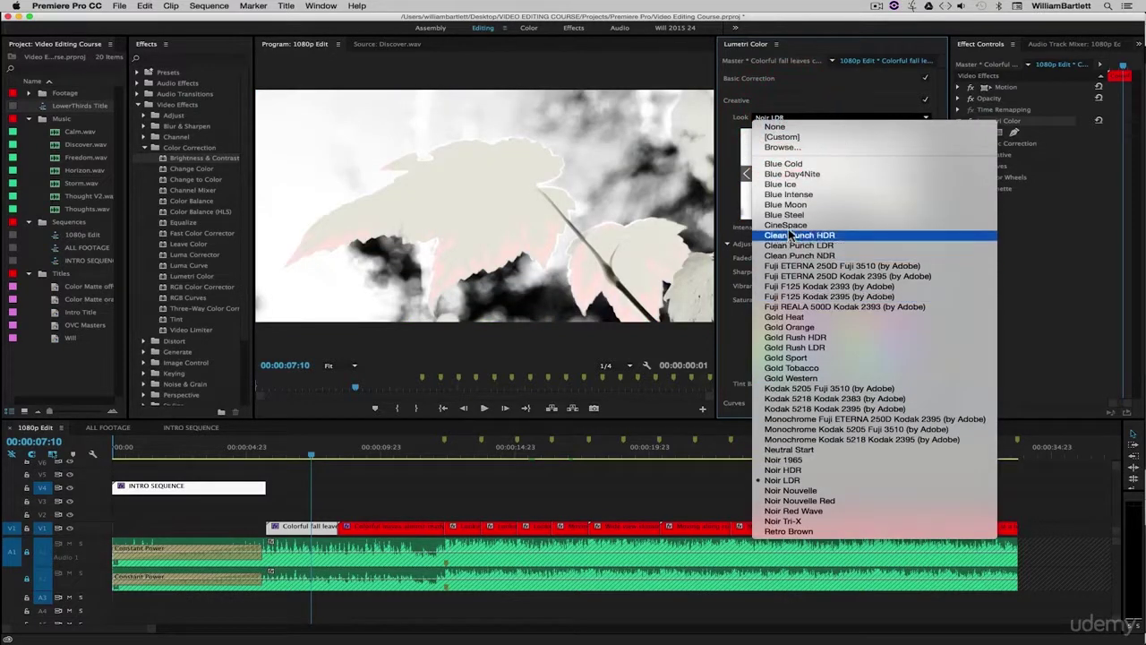
left_click(788, 229)
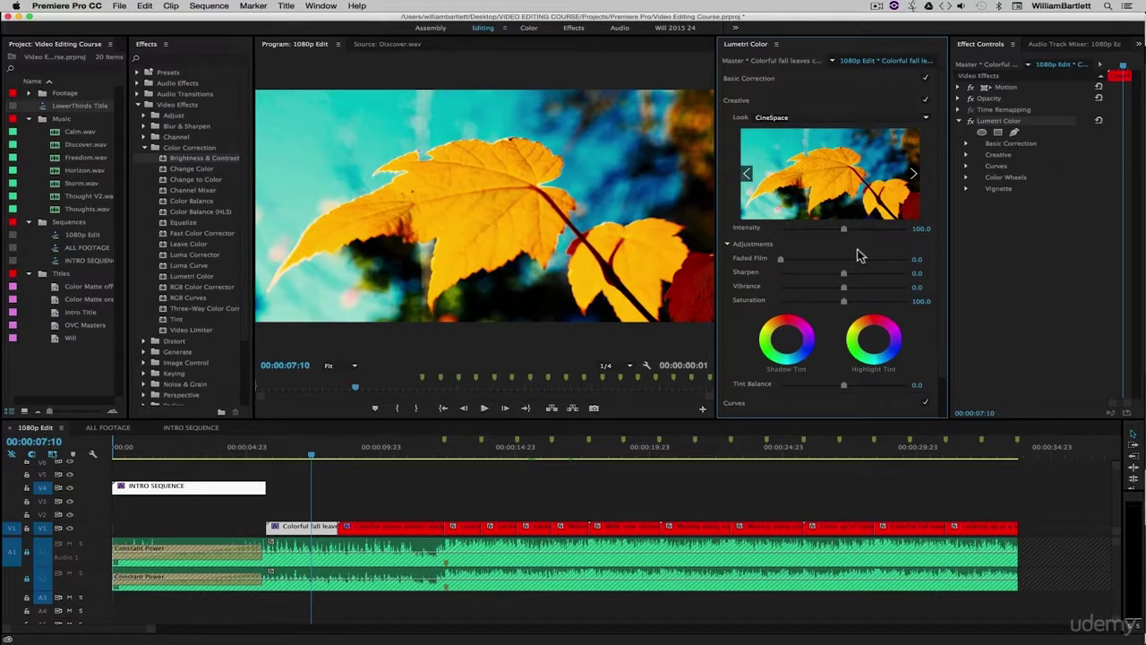
- Try the CineSpace look at Intensity 190.5, reduce it to 96.7 and collapse the Creative settings
left_click_drag(843, 229, 902, 240)
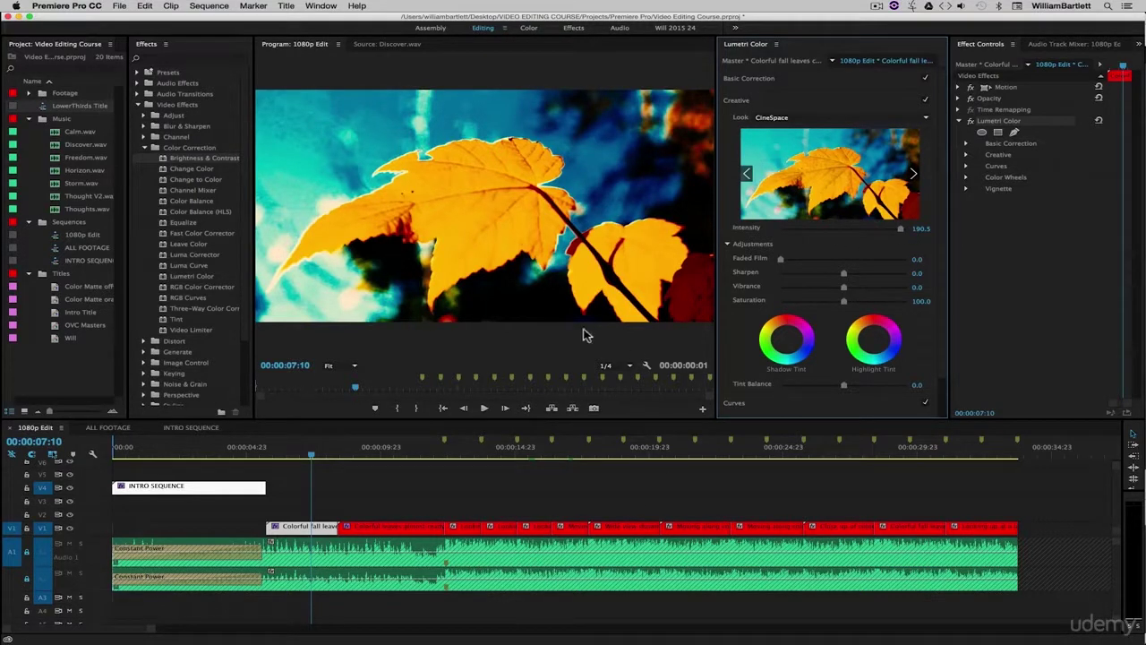
left_click_drag(901, 234, 842, 235)
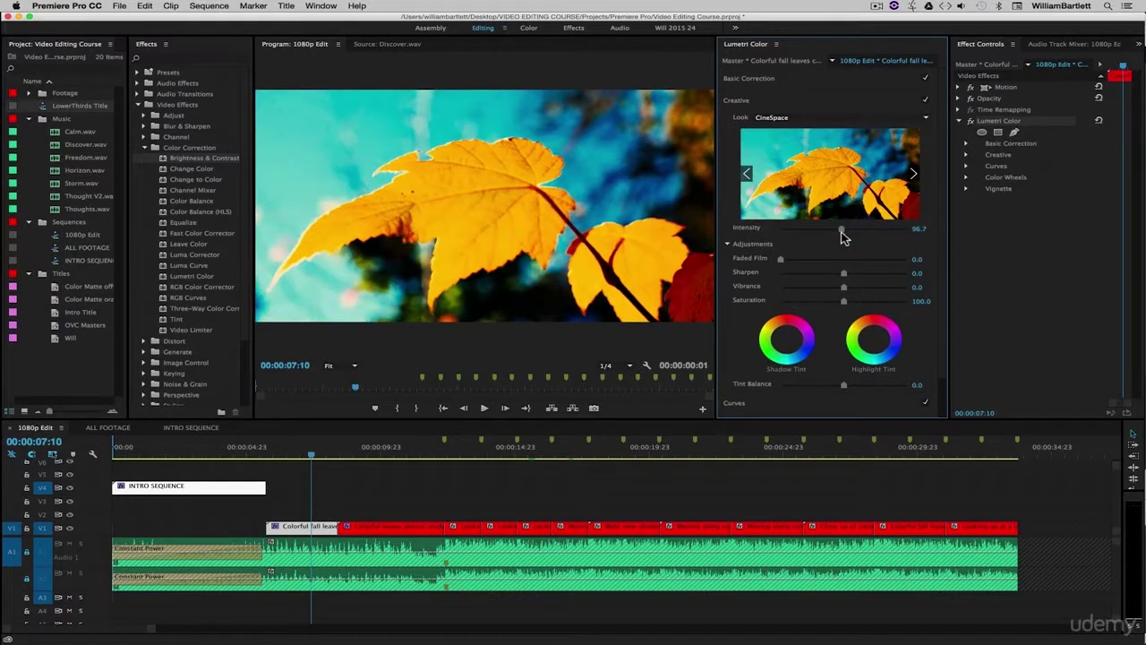
left_click(777, 99)
- Toggle the clip's Lumetri Color effect off and on to compare the graded image with the original
left_click(973, 229)
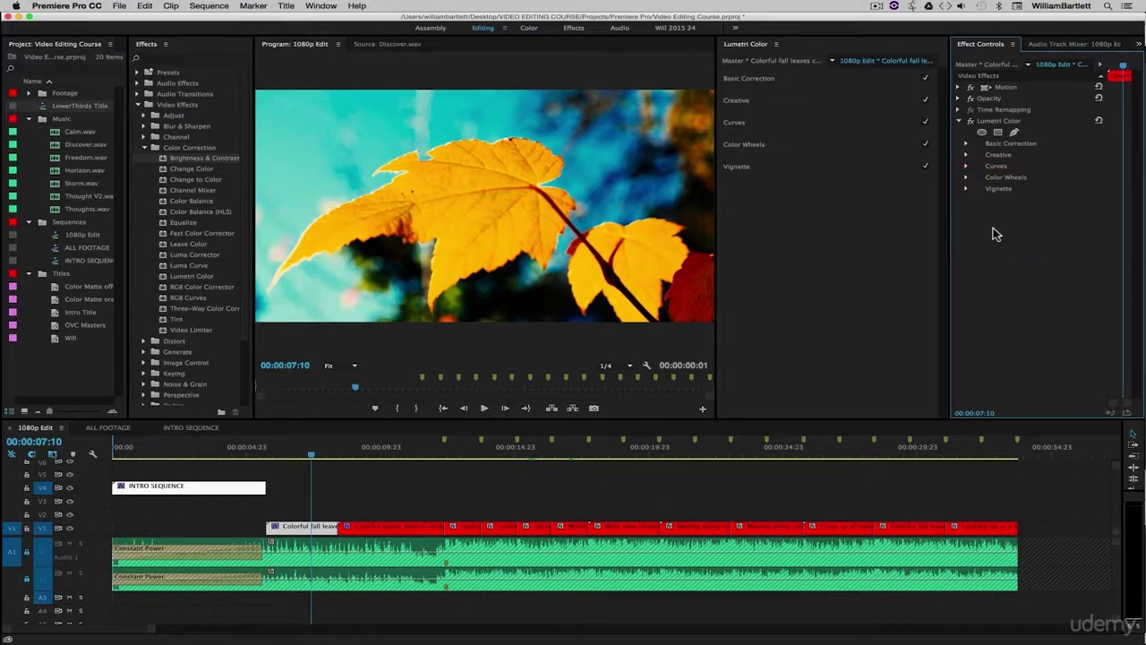
left_click(971, 121)
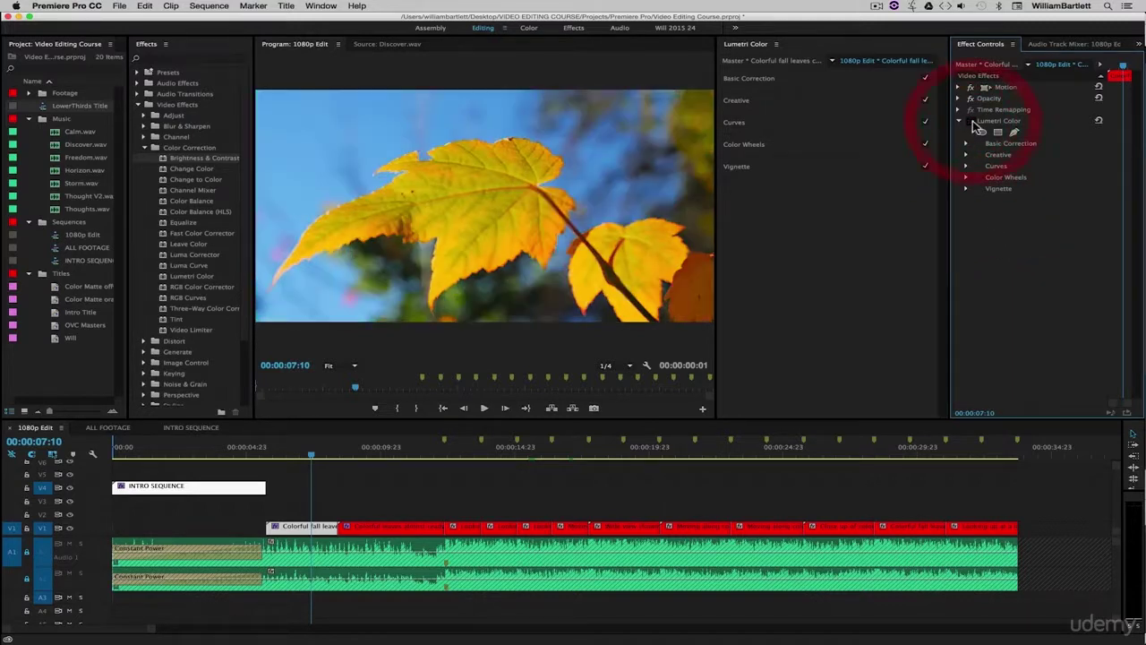
left_click(971, 121)
left_click(971, 121)
left_click(972, 121)
- Delete the Lumetri Color effect from the first fall leaves clip and save the project
key("BackSpace")
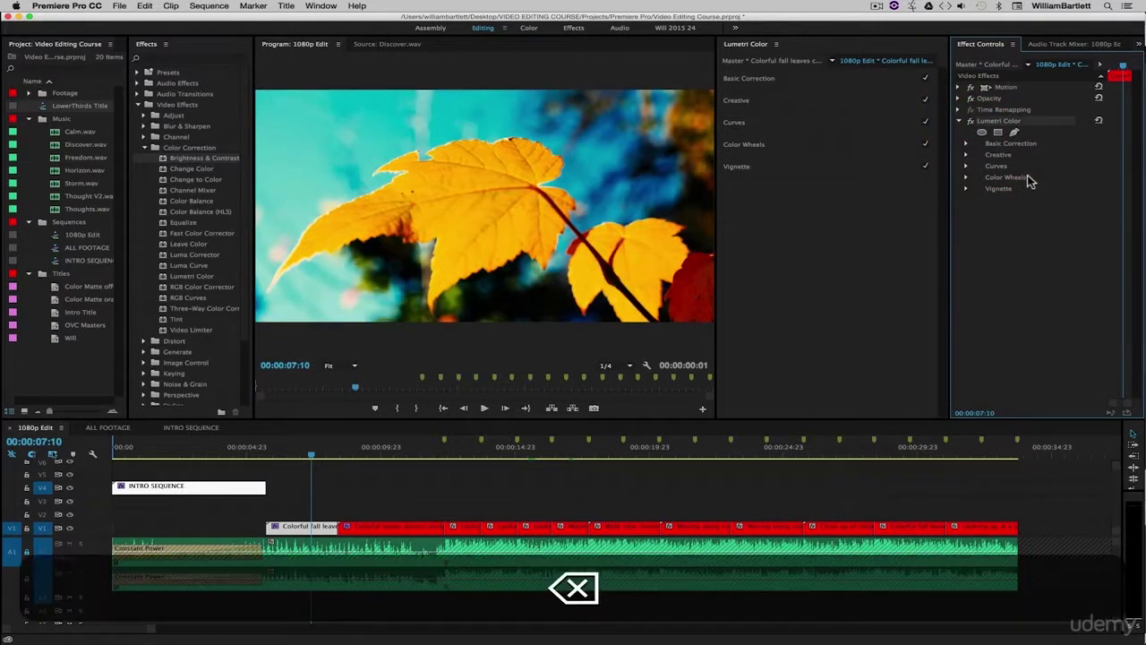
left_click(1027, 179)
key("super+s")
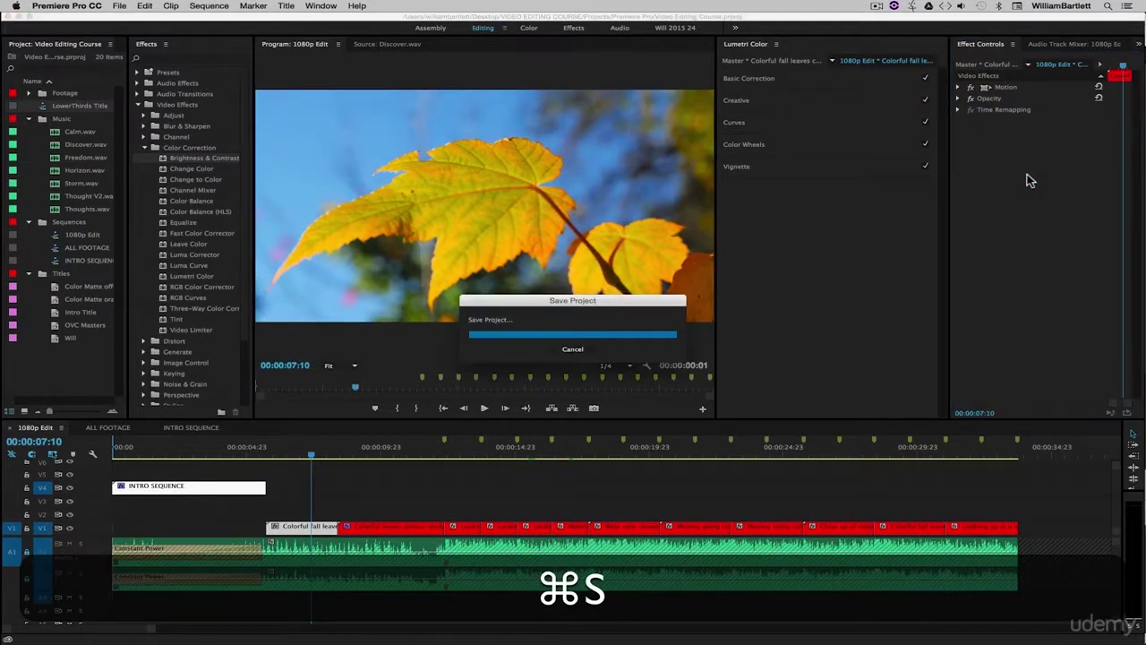
- Scrub from the first leaves clip to 00:00:08:23 in the second one to view its corrected image
left_click(325, 453)
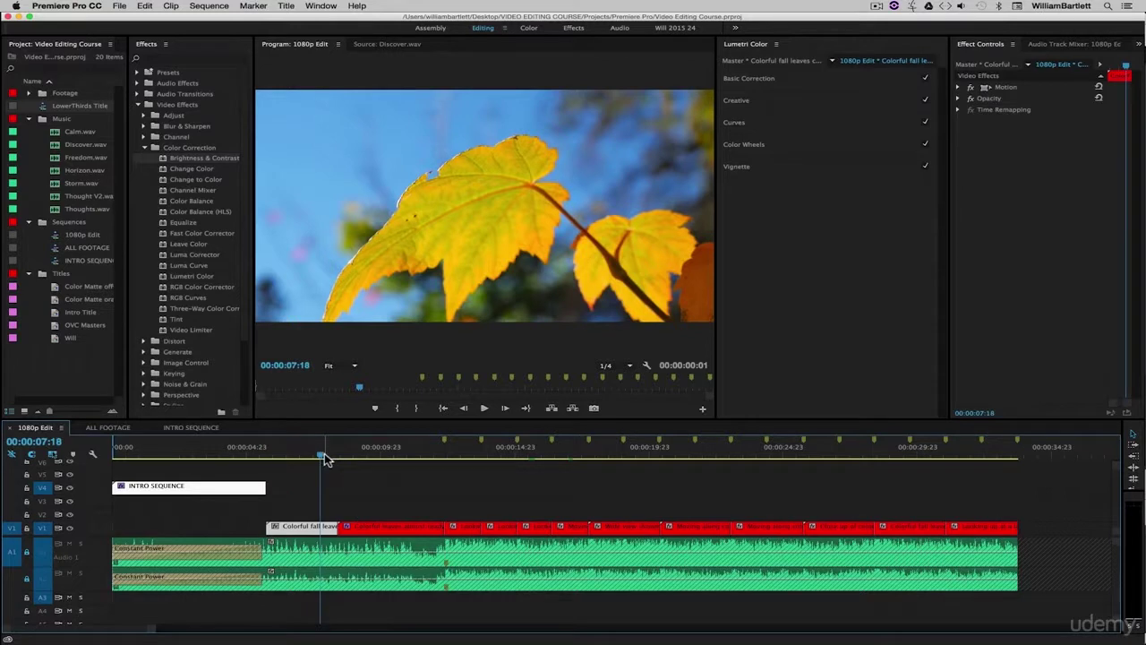
left_click_drag(328, 457, 352, 461)
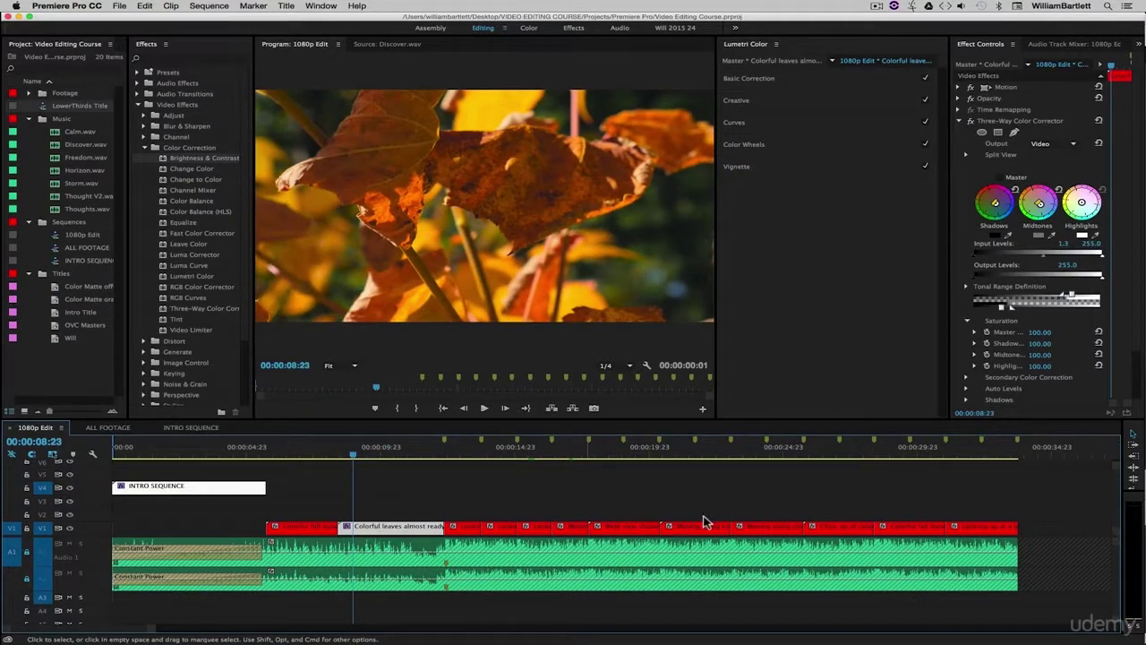
left_click(667, 501)
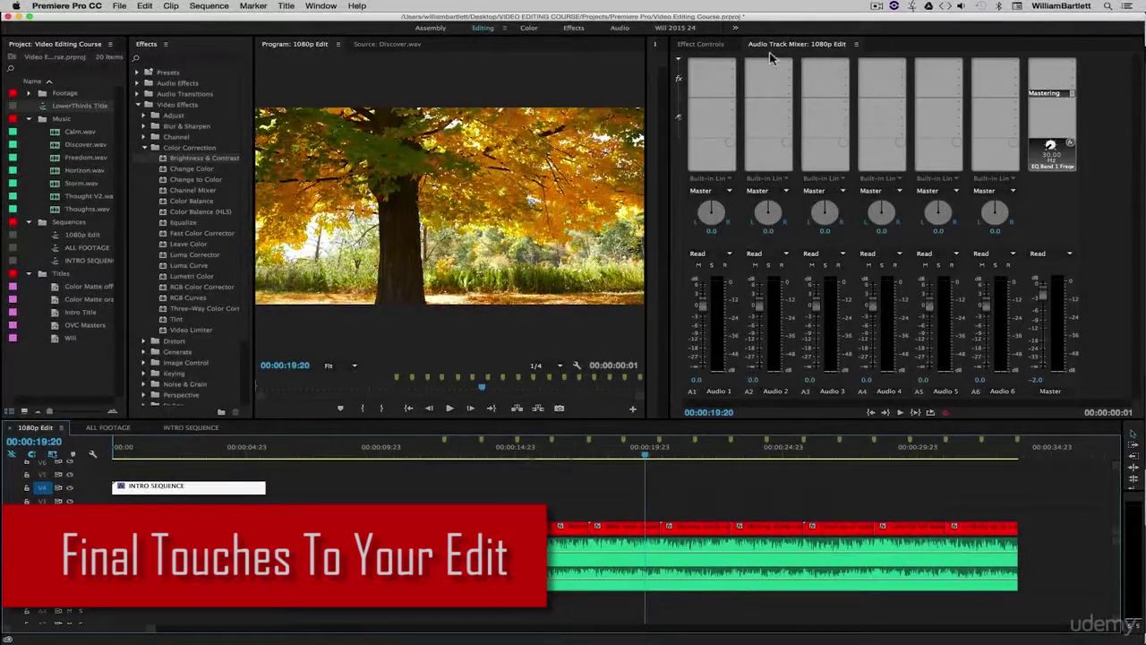
- Inspect the settings of the Mastering effect on the Master track in its effect editor, and close the editor
left_click(678, 59)
left_click(679, 59)
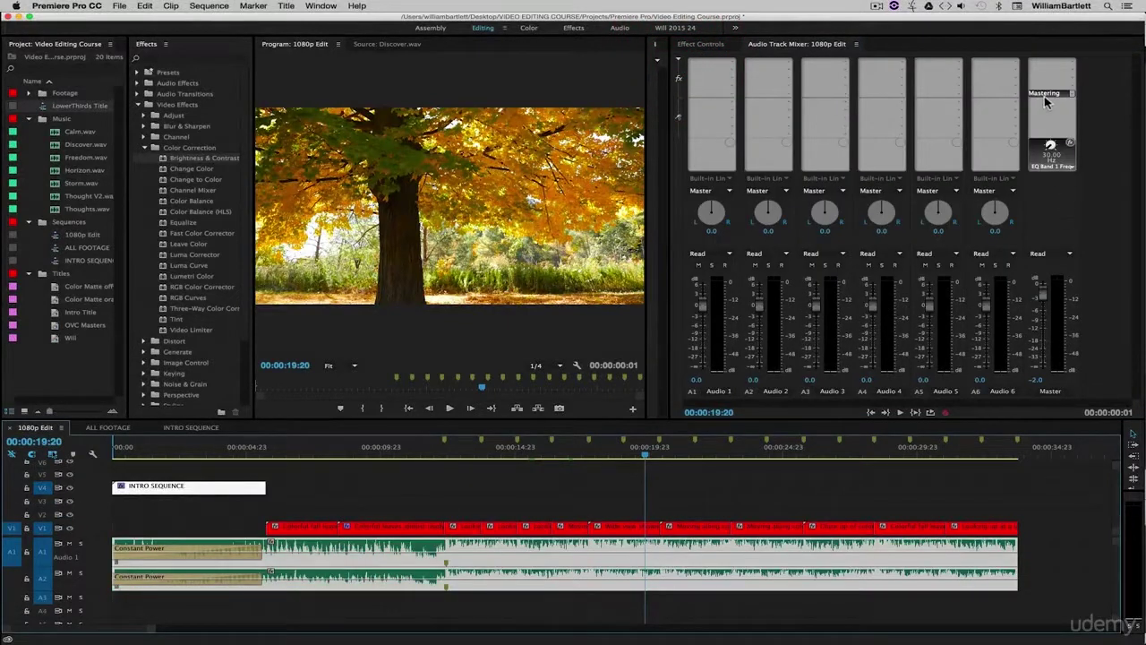
right_click(1046, 102)
left_click(998, 133)
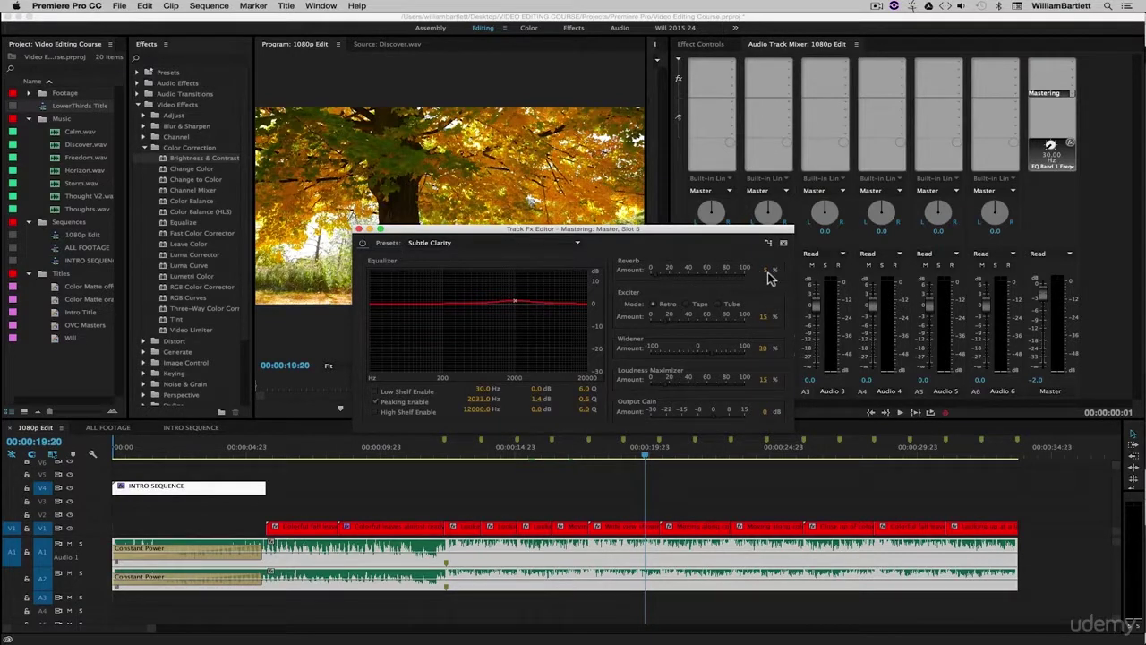
left_click(359, 229)
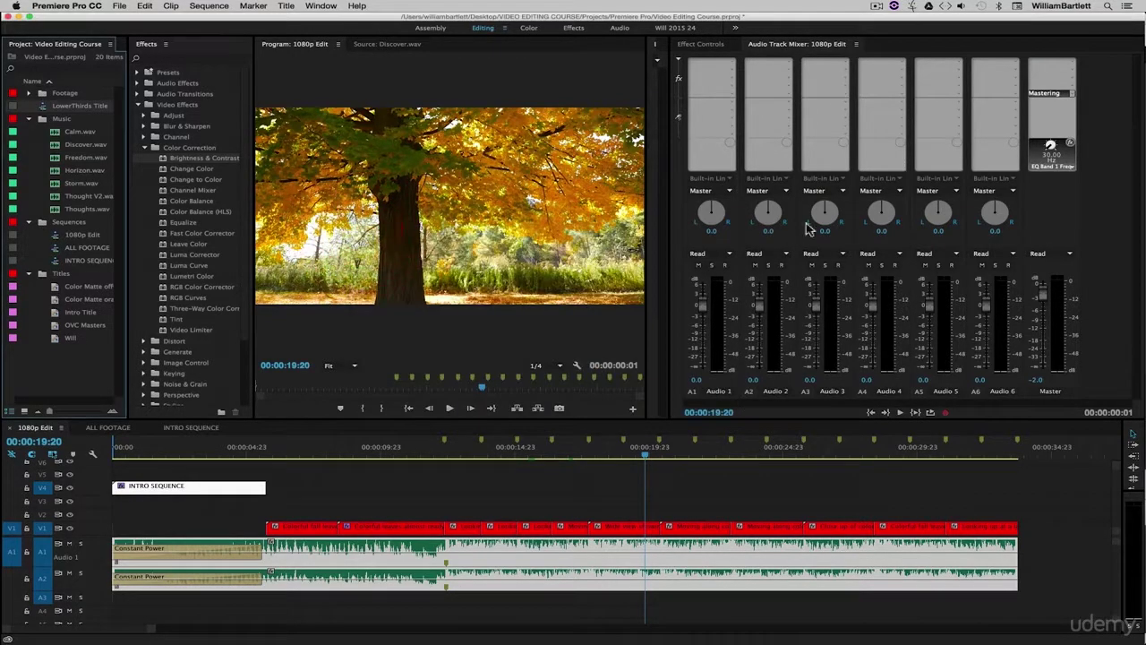
- Add an EQ effect to the Audio 3 track in the Audio Track Mixer and open its effect editor
left_click(846, 65)
mouse_move(841, 112)
left_click(994, 130)
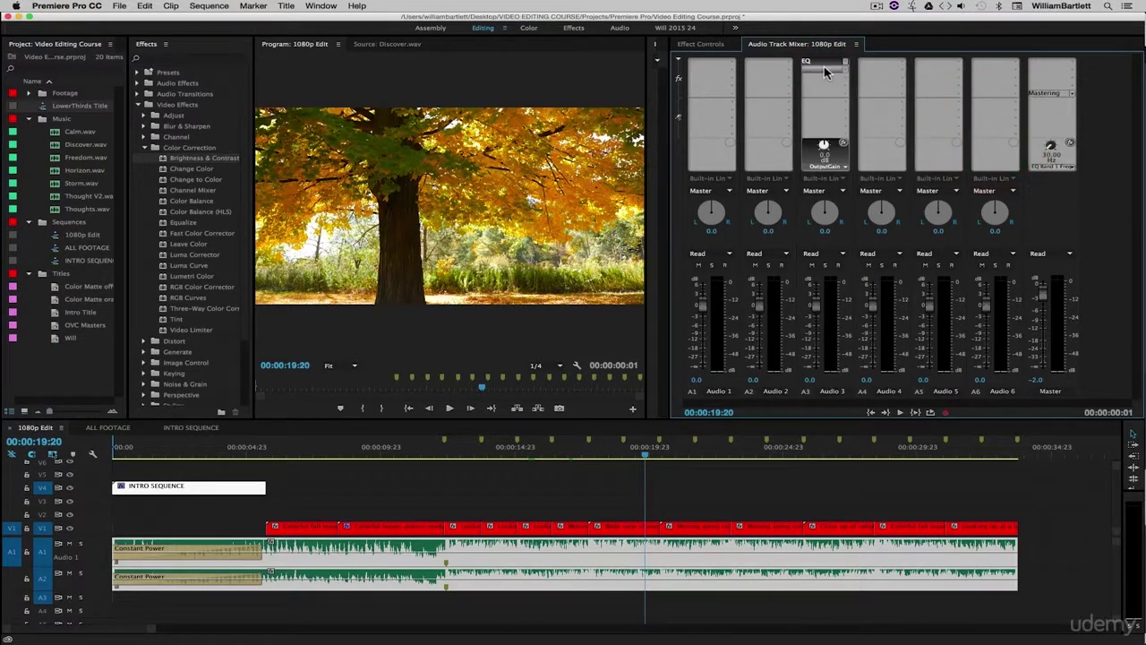
right_click(845, 66)
left_click(846, 99)
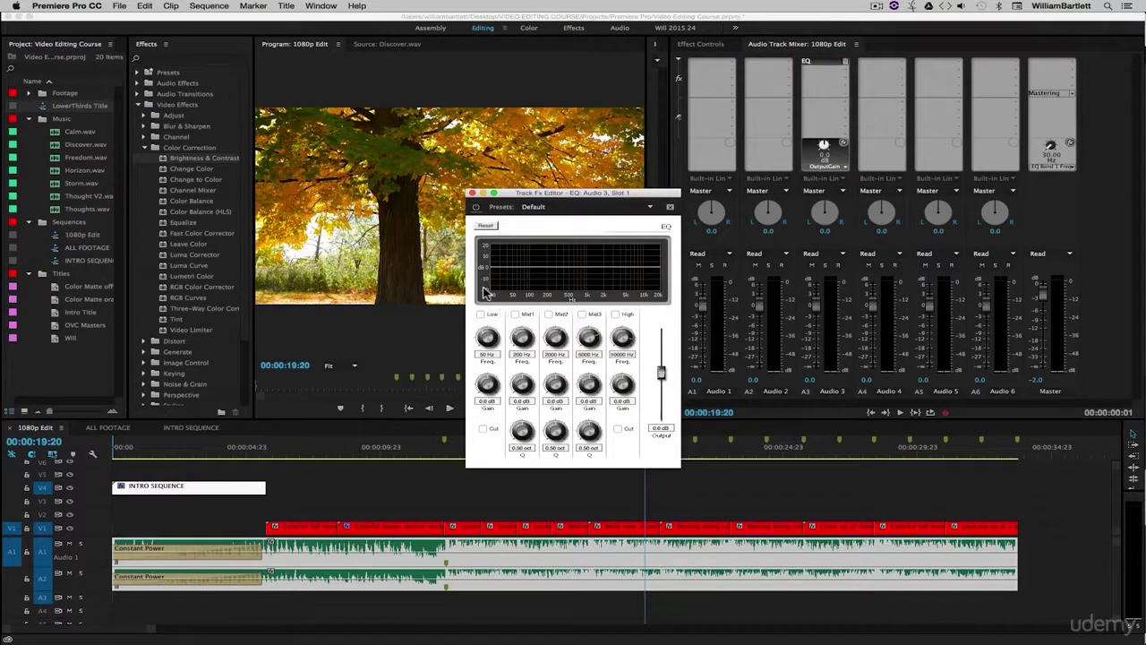
- Enable the Low and High EQ bands, cutting Low to -20.0 dB and High to -19.5 dB at the spectrum's outer ends
left_click(480, 314)
left_click(616, 314)
left_click_drag(643, 267, 652, 291)
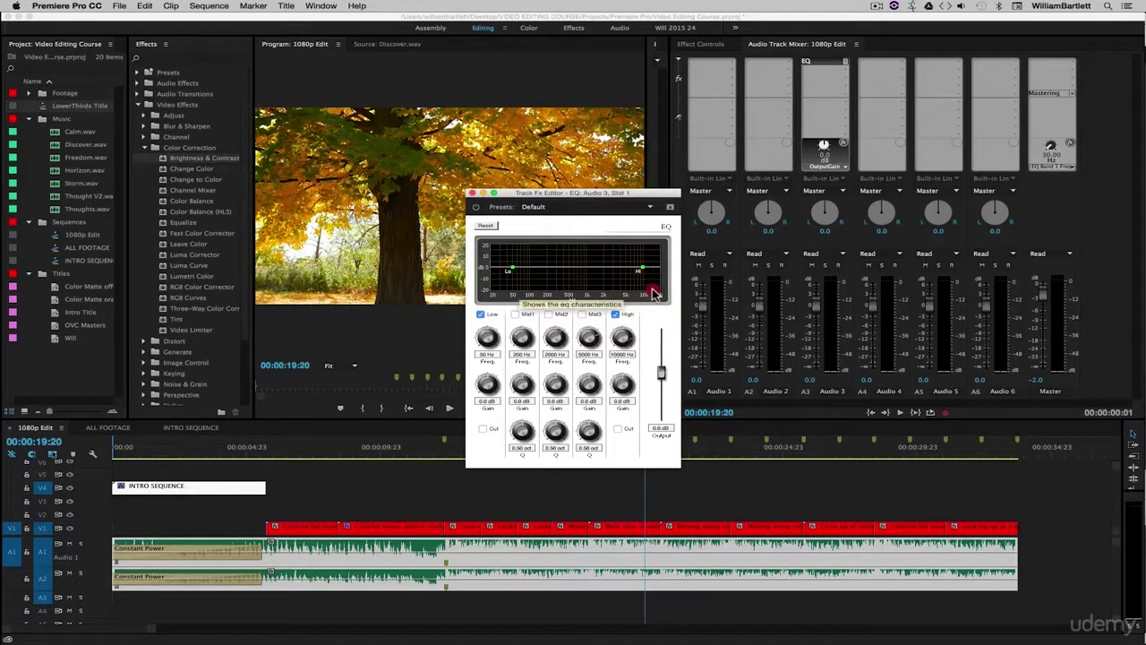
left_click_drag(512, 267, 493, 291)
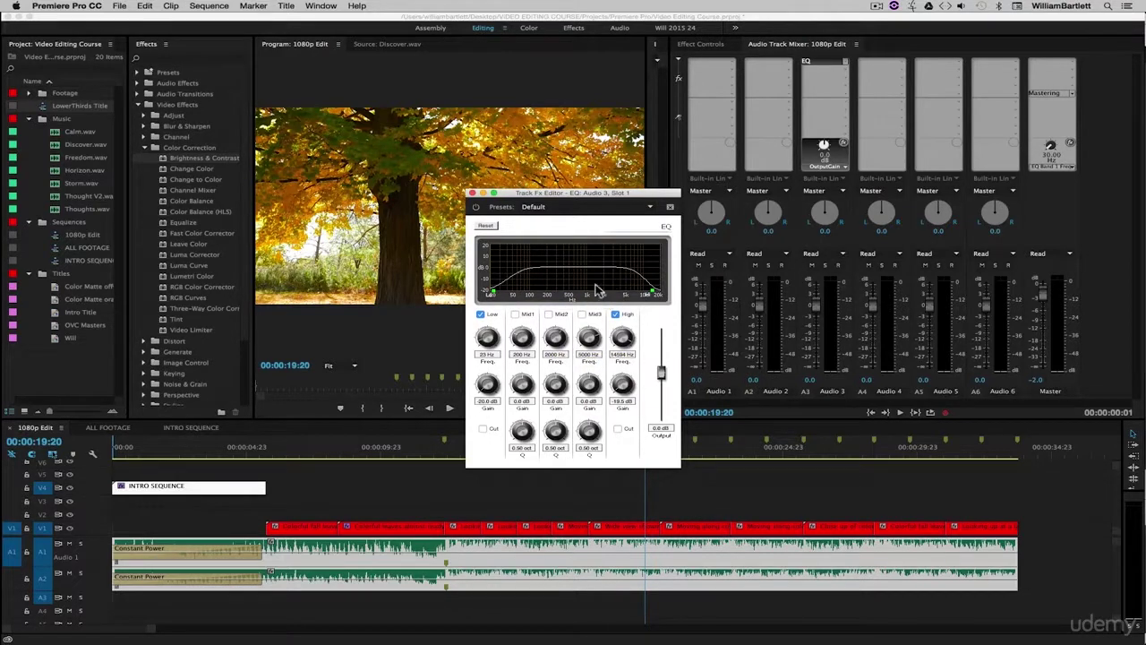
- Try enabling and adjusting the EQ's Mid2 band, disable it again and close the effect editor
left_click(549, 314)
left_click(603, 270)
left_click_drag(606, 265, 604, 269)
left_click(549, 314)
left_click(473, 192)
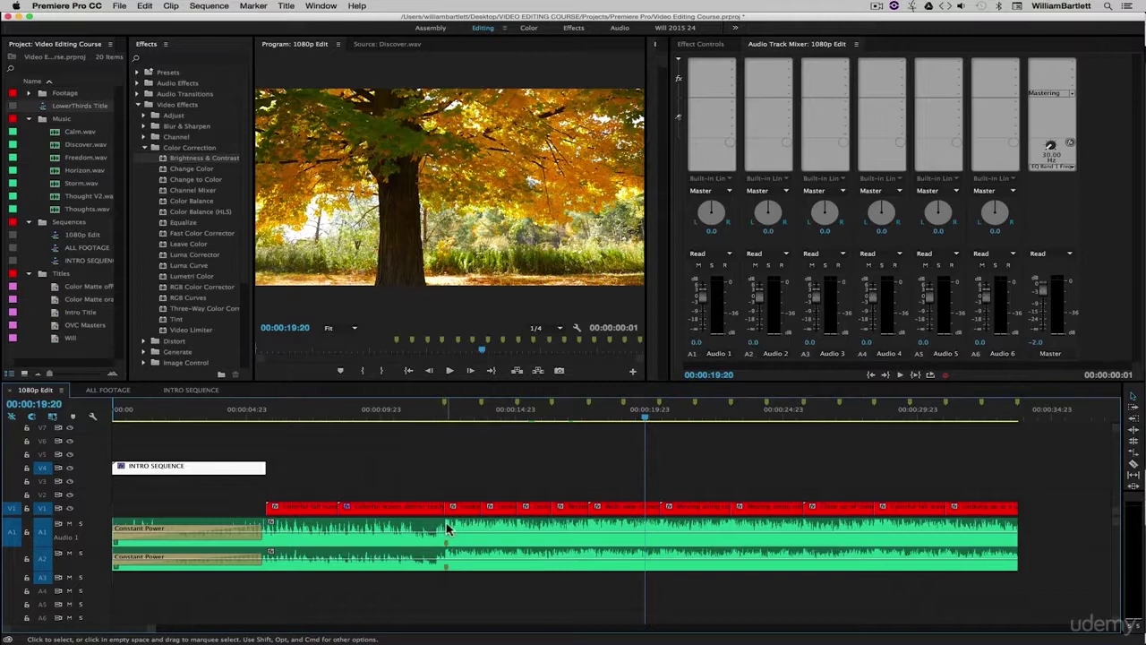
- Add volume keyframes to the Discover.wav clip at about 7 and 9 seconds, adjusting the level of the first keyframe
left_click(309, 537, "super")
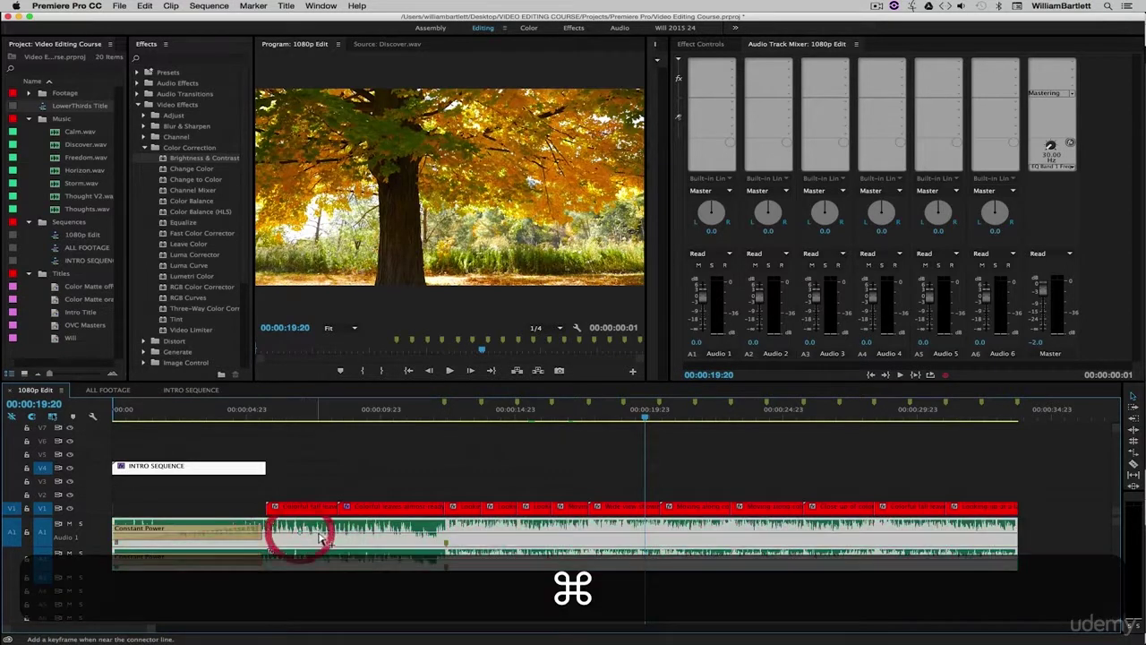
left_click(309, 535, "super")
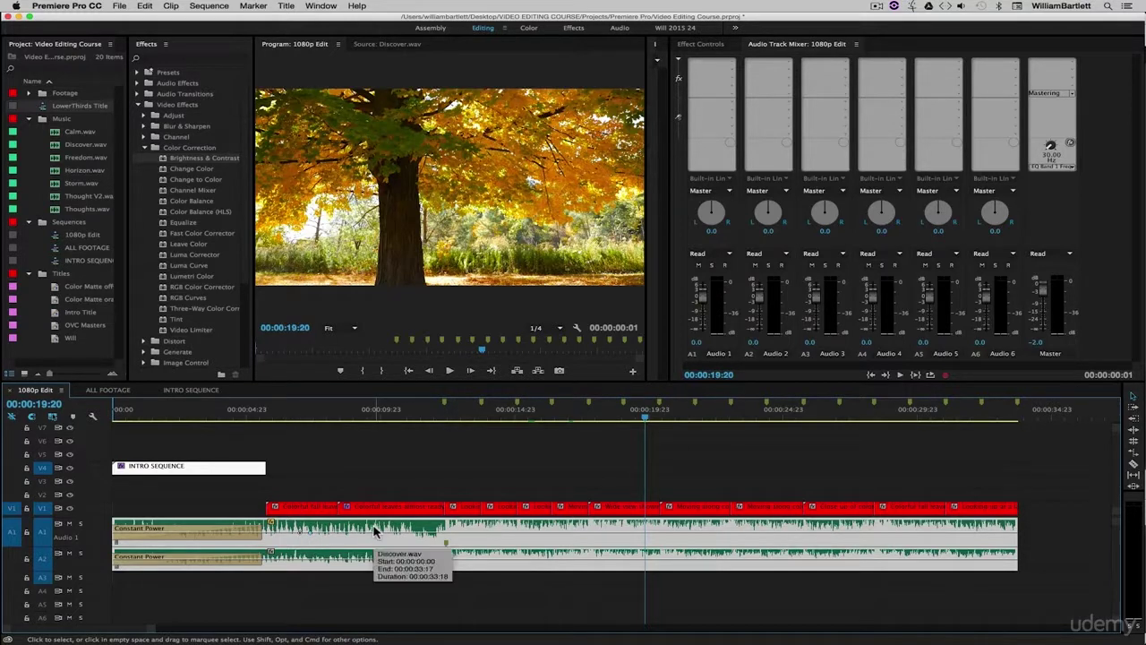
left_click(311, 538, "super")
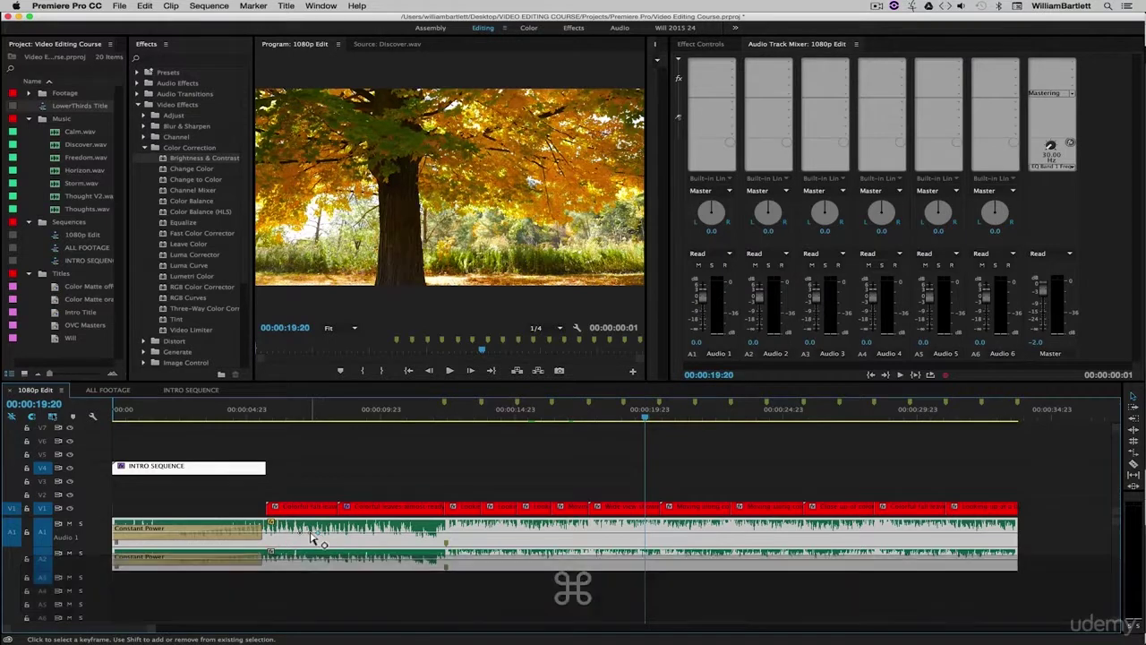
left_click_drag(311, 534, 309, 531)
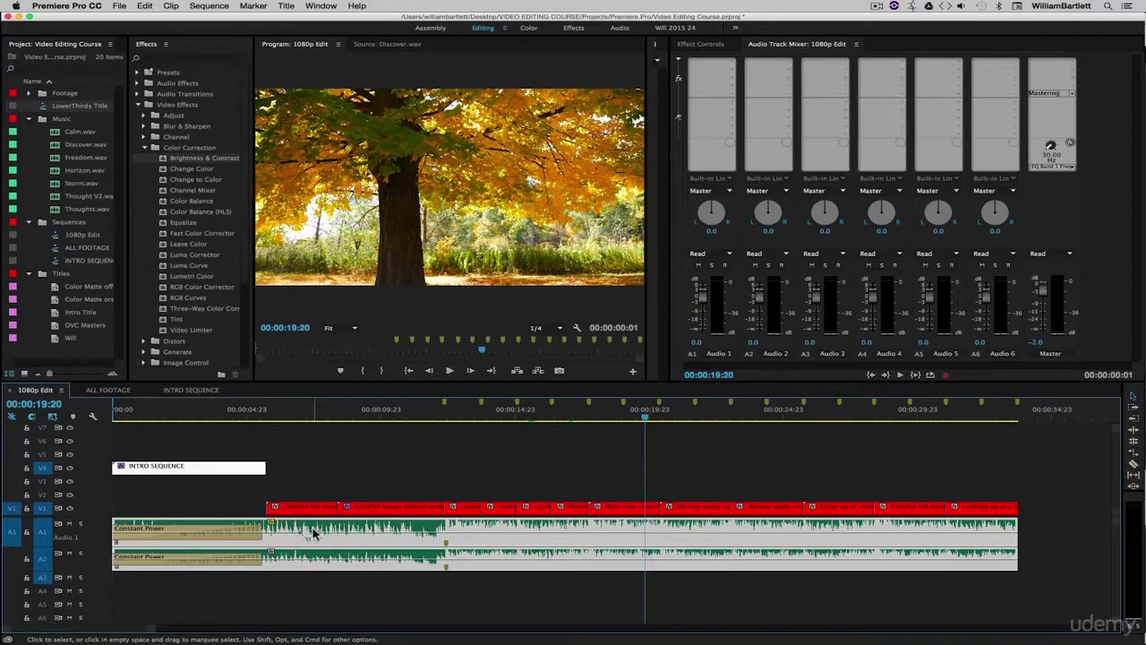
left_click(361, 533, "super")
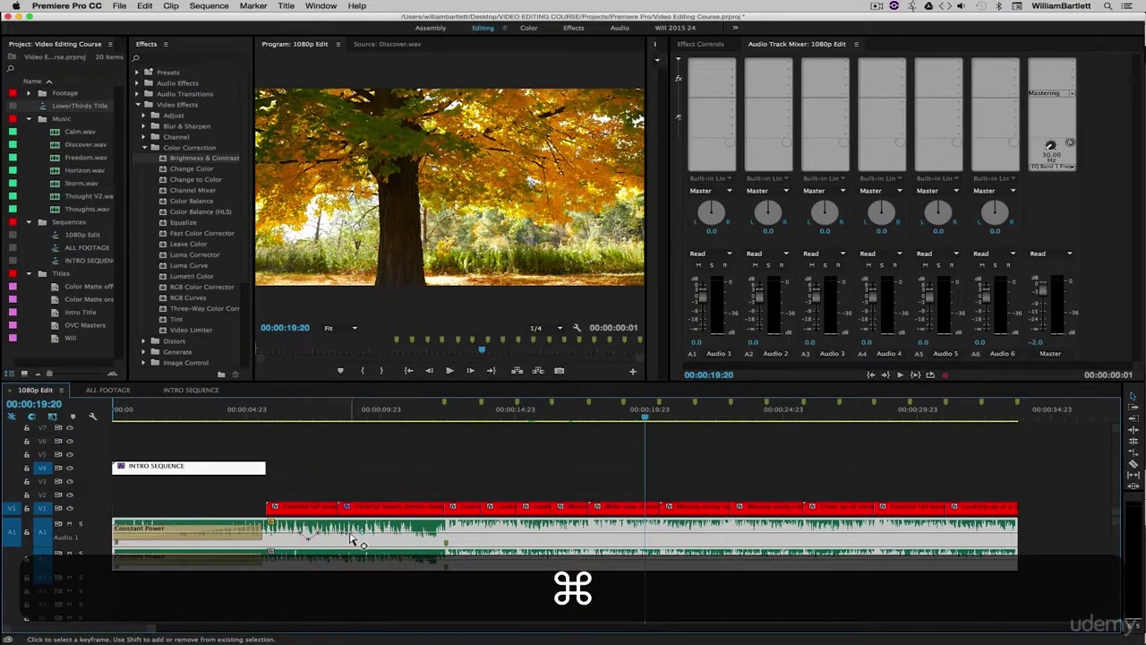